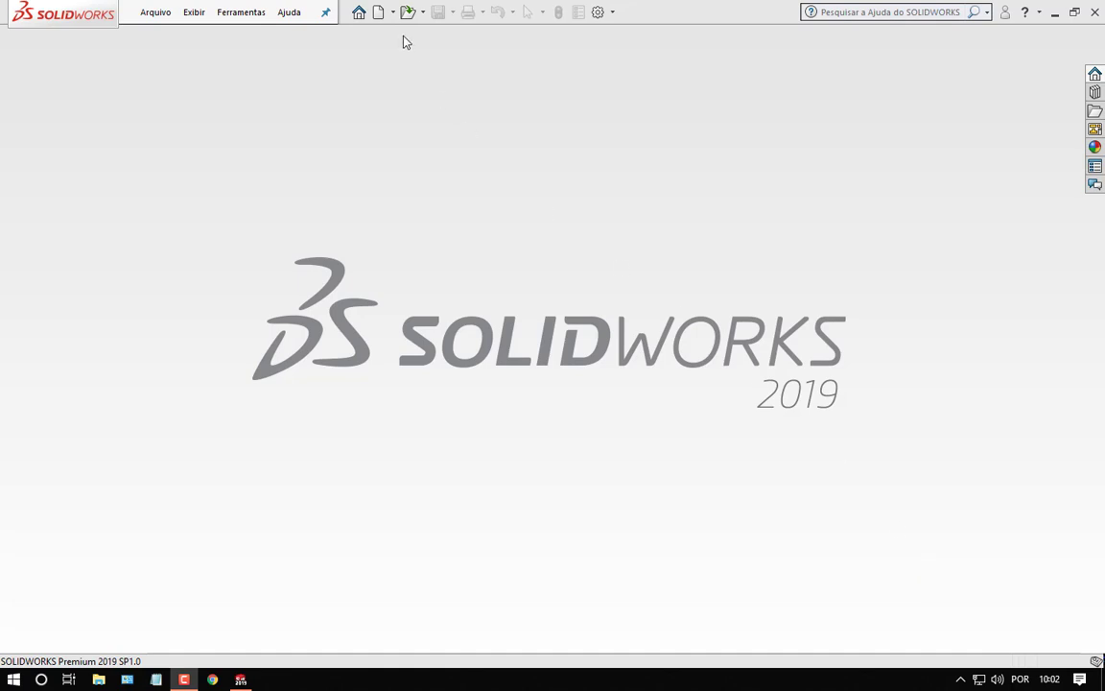
# - Create a new Desenho drawing document using the A3 (ISO) sheet format
pyautogui.click(378, 13)
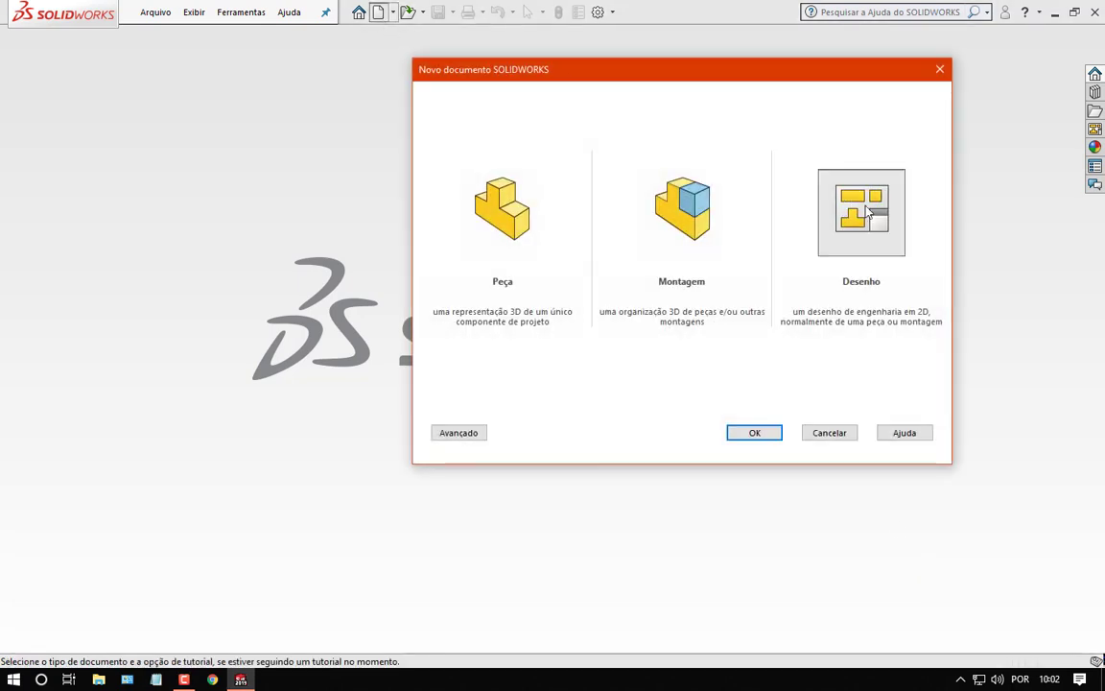
pyautogui.click(733, 433)
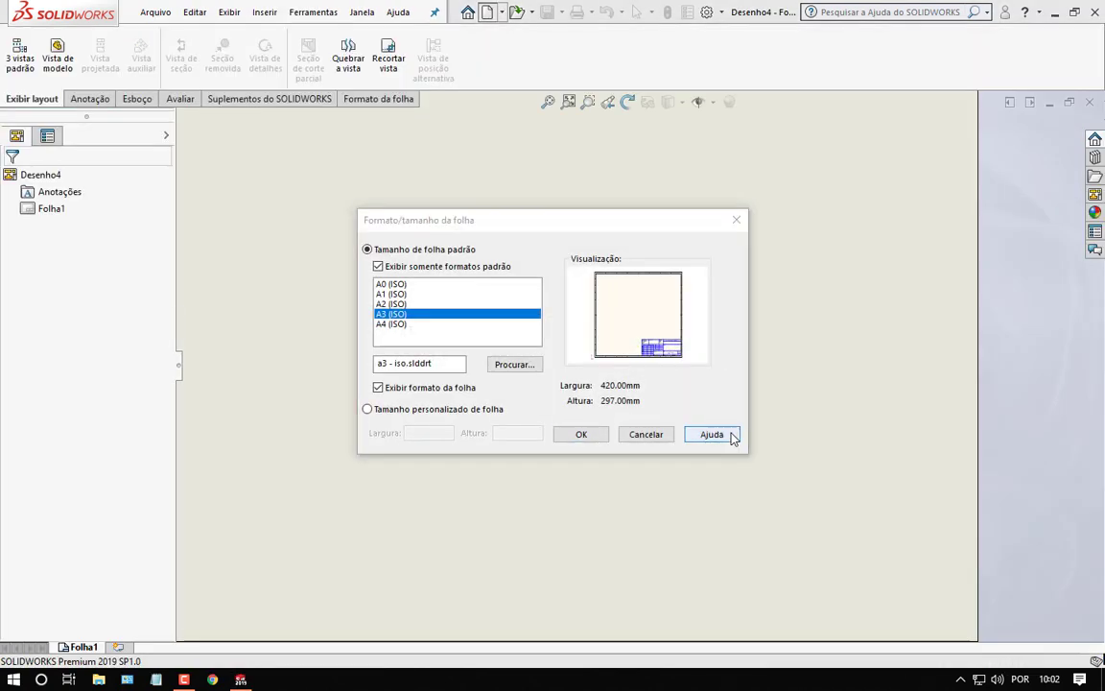
pyautogui.moveTo(499, 227); pyautogui.dragTo(498, 210)
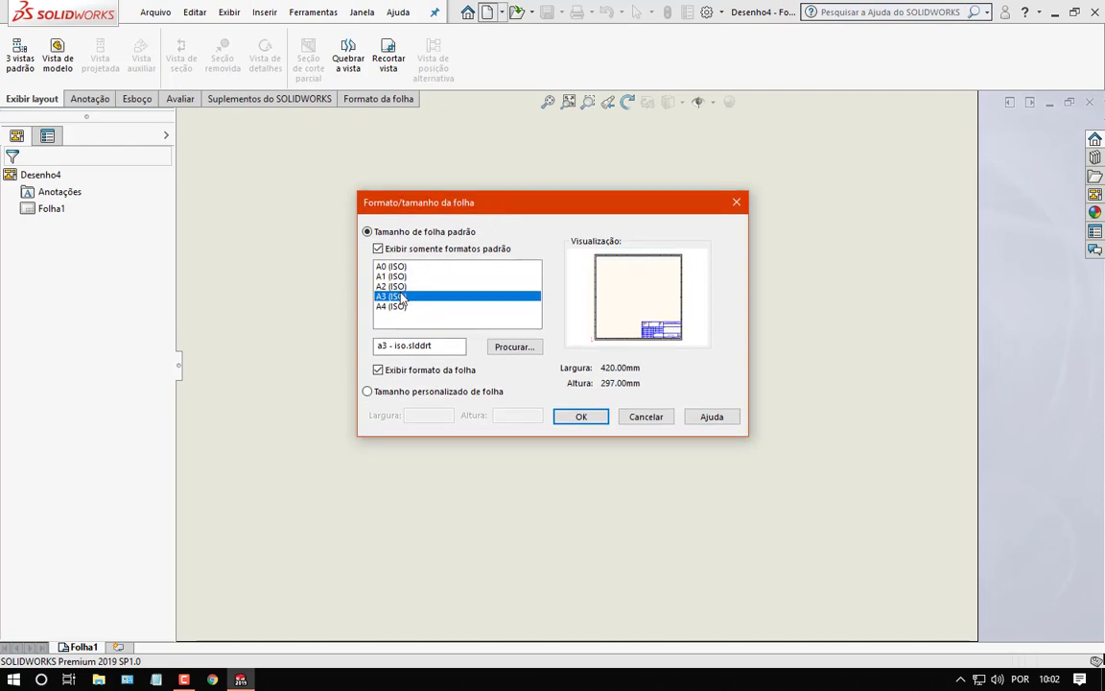
pyautogui.click(596, 417)
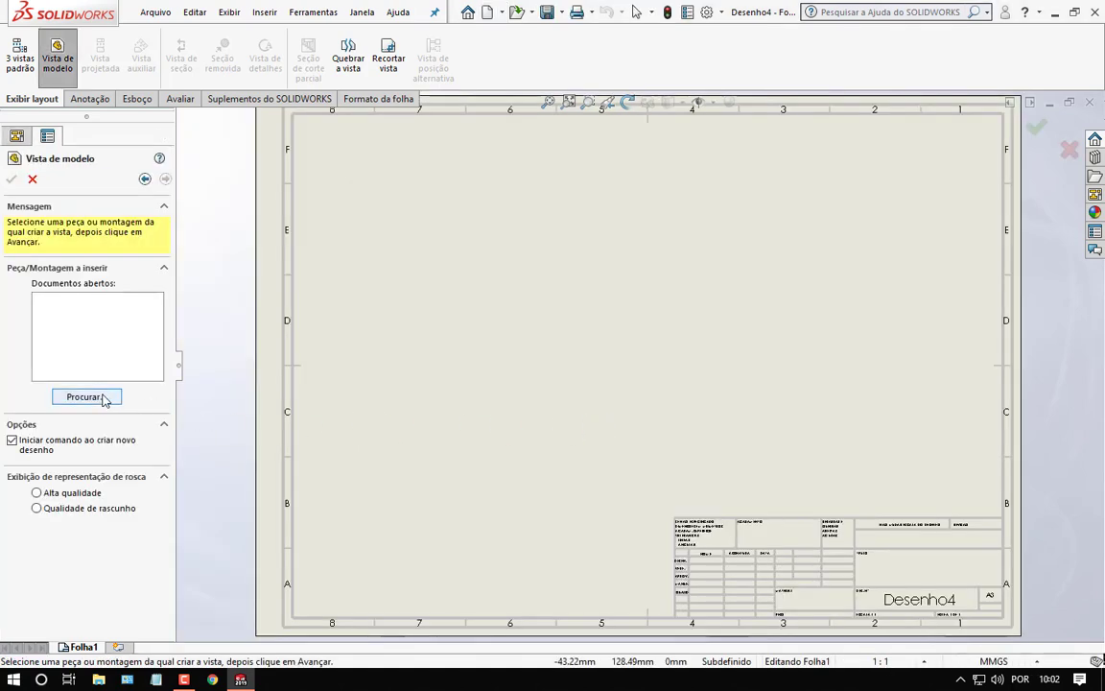
# - Choose the part file mini curso 2 for the model view
pyautogui.click(104, 398)
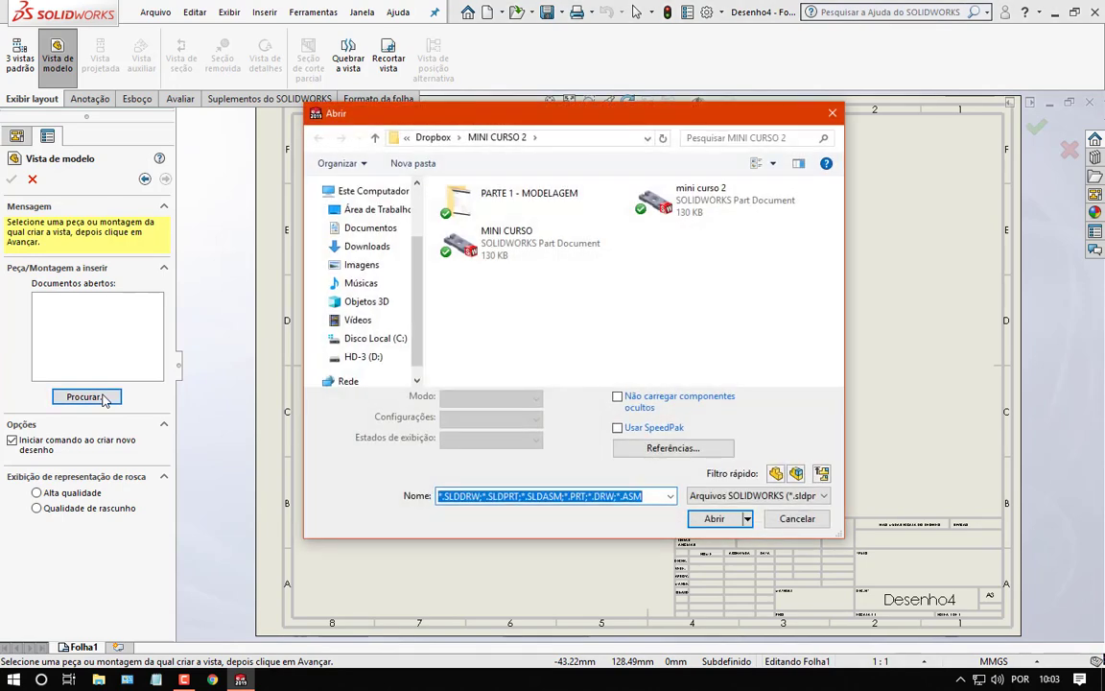
pyautogui.click(662, 199)
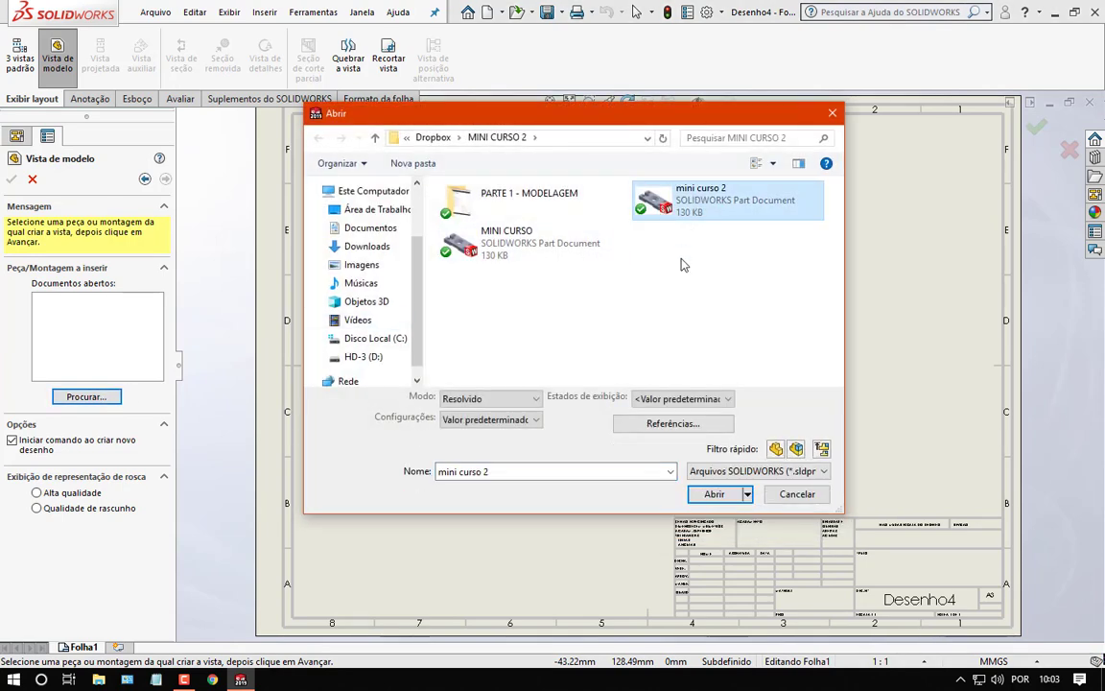
pyautogui.click(714, 493)
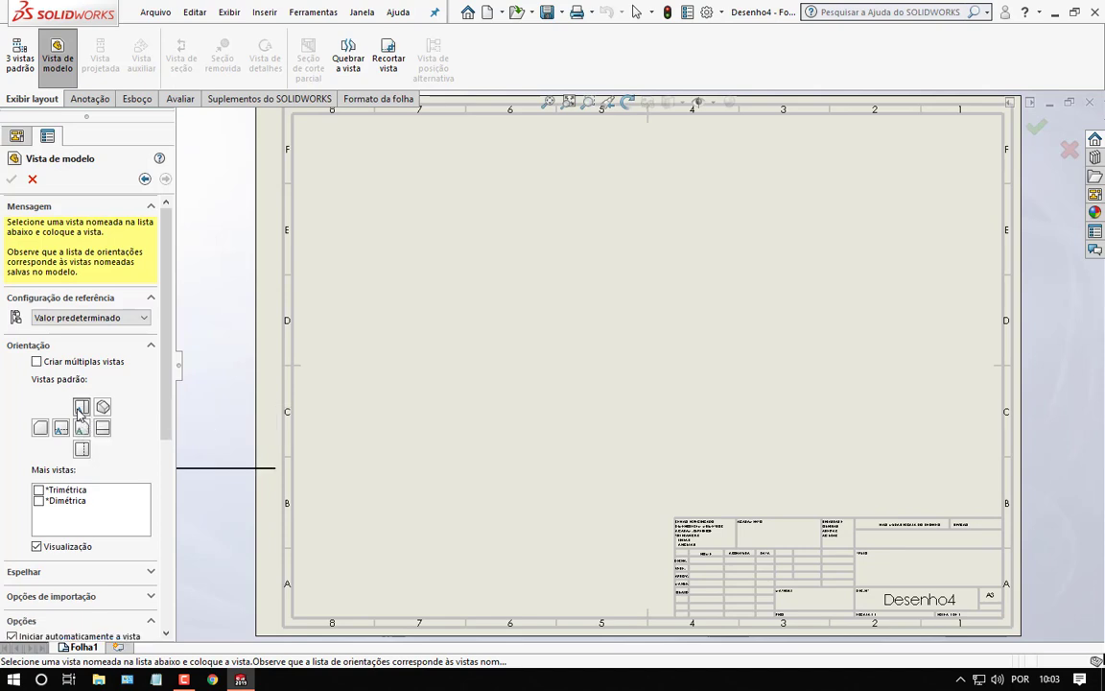
# - Place its top view with hidden lines removed, plus a projected view below it
pyautogui.click(80, 409)
pyautogui.scroll(-2, 163, 381)
pyautogui.scroll(-3, 163, 381)
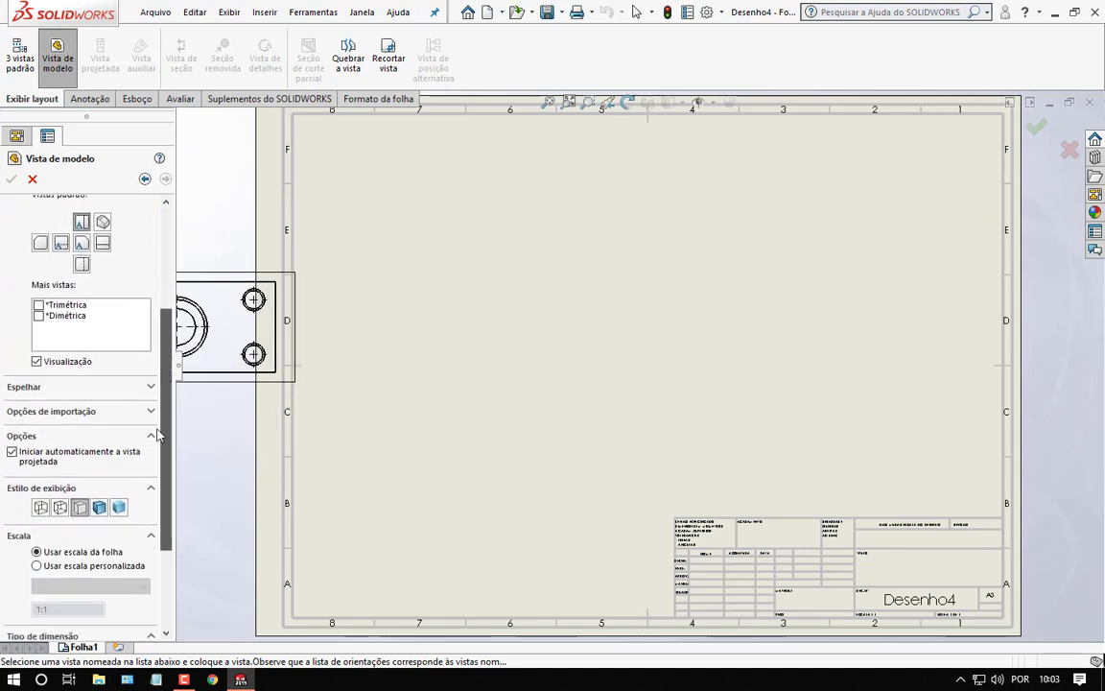
pyautogui.click(84, 515)
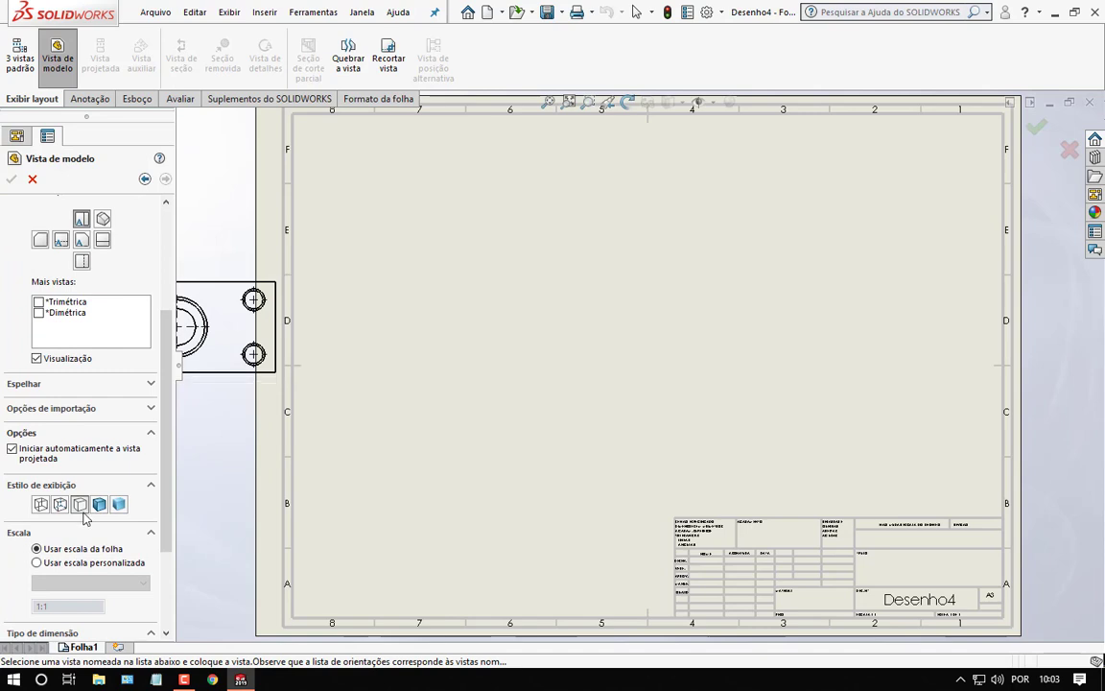
pyautogui.scroll(-2, 165, 513)
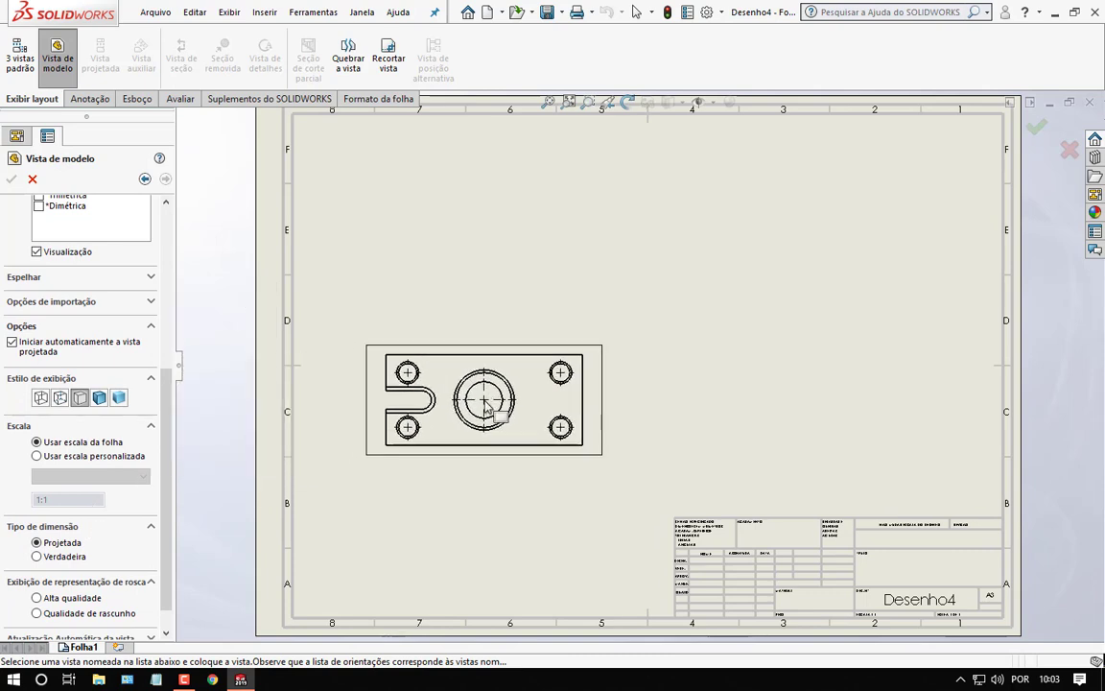
pyautogui.click(487, 411)
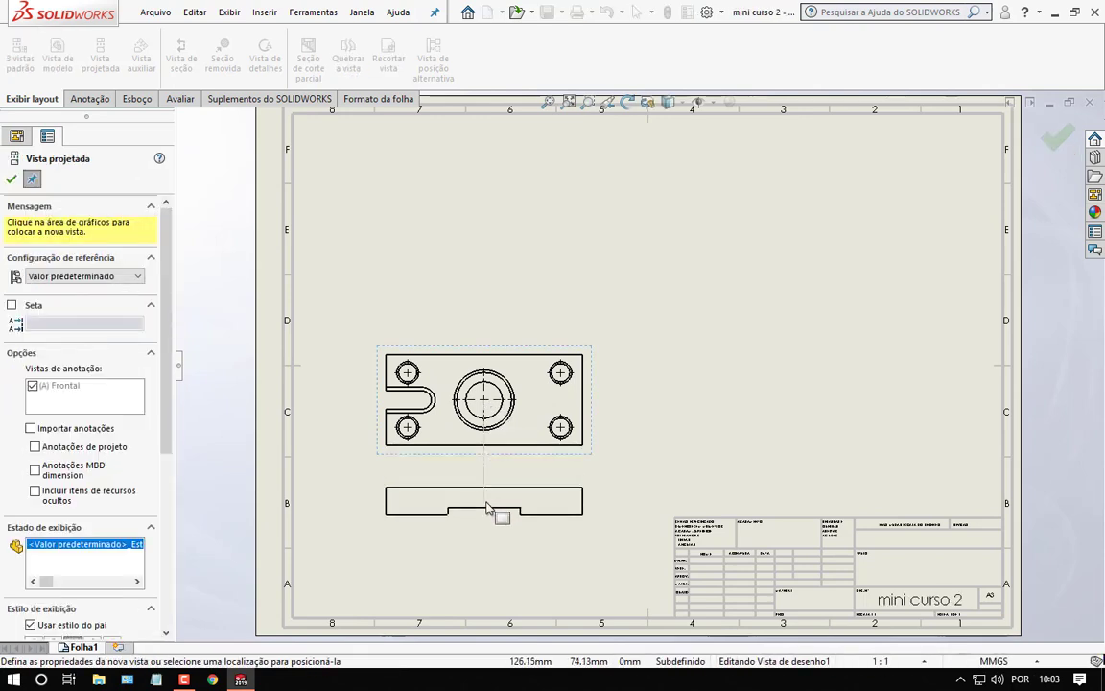
pyautogui.click(486, 506)
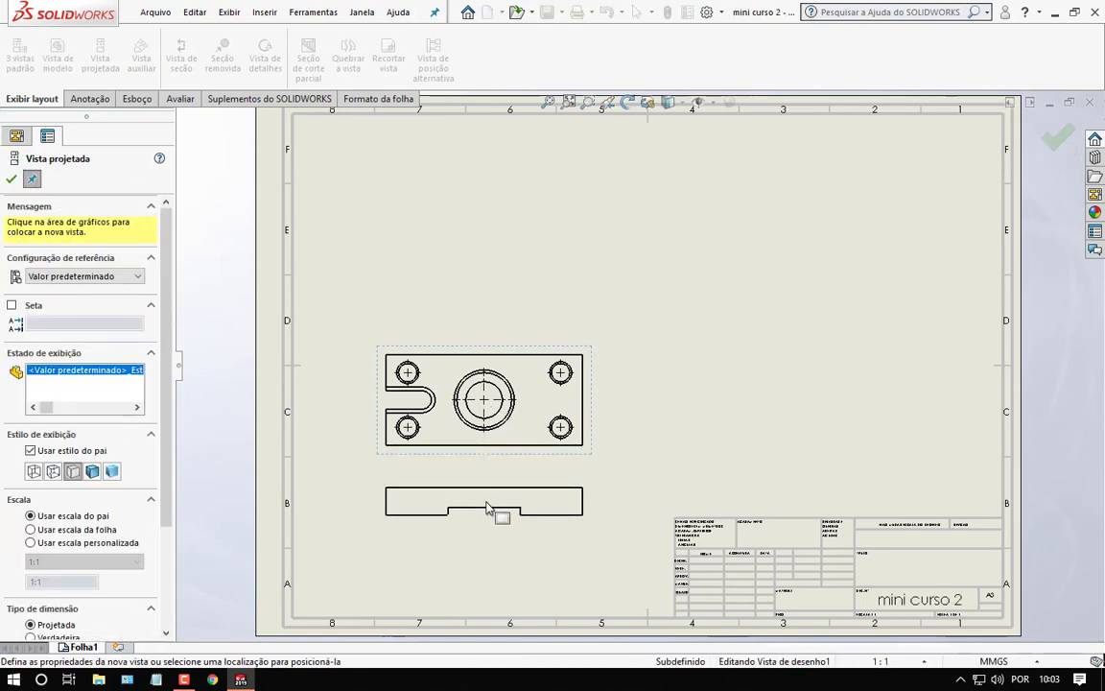
pyautogui.press('Escape')
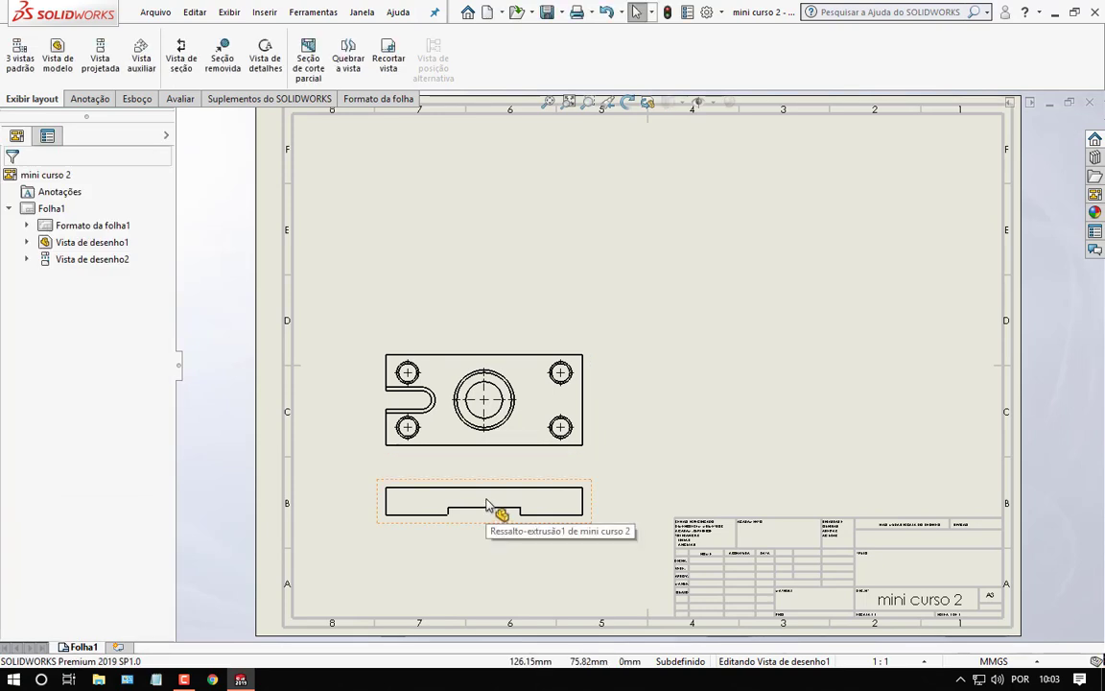
# - Project a side view from the lower view, placed to its right
pyautogui.click(101, 77)
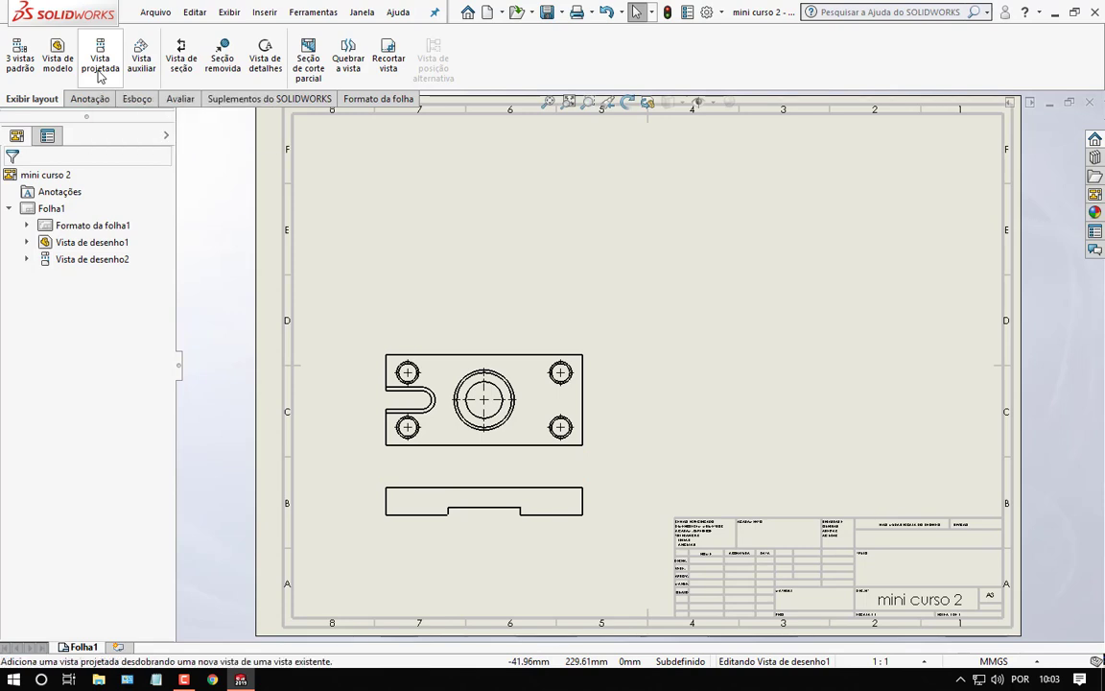
pyautogui.click(550, 512)
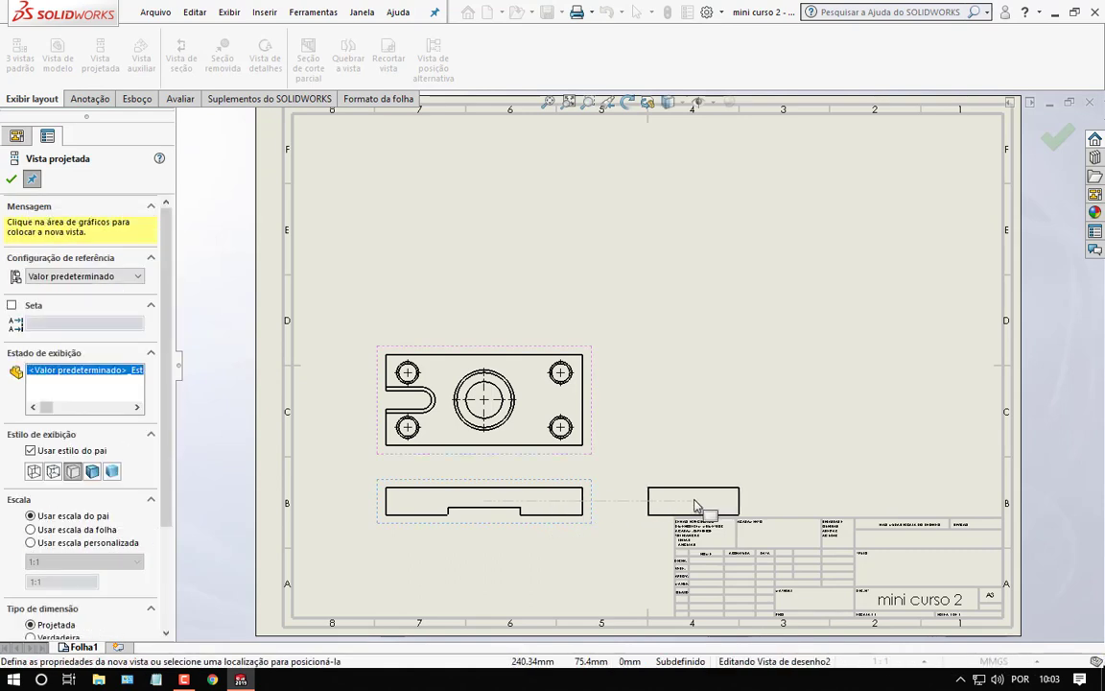
pyautogui.click(697, 507)
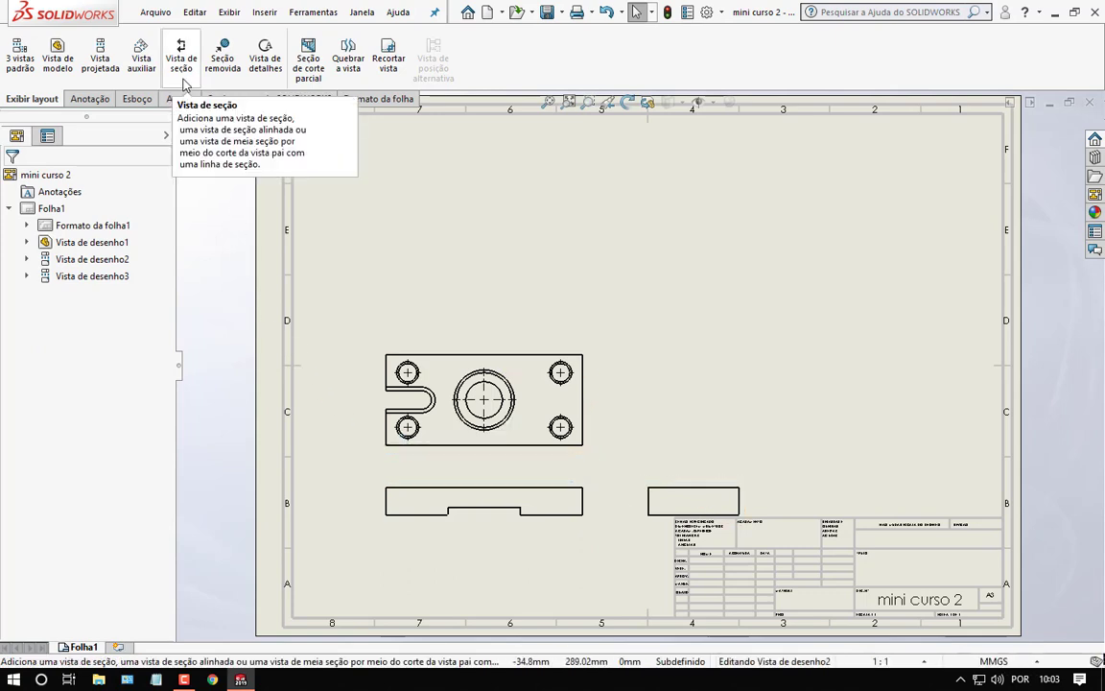
# - Create horizontal Section A-A through the central circle's centre, placed above the plate view
pyautogui.click(181, 58)
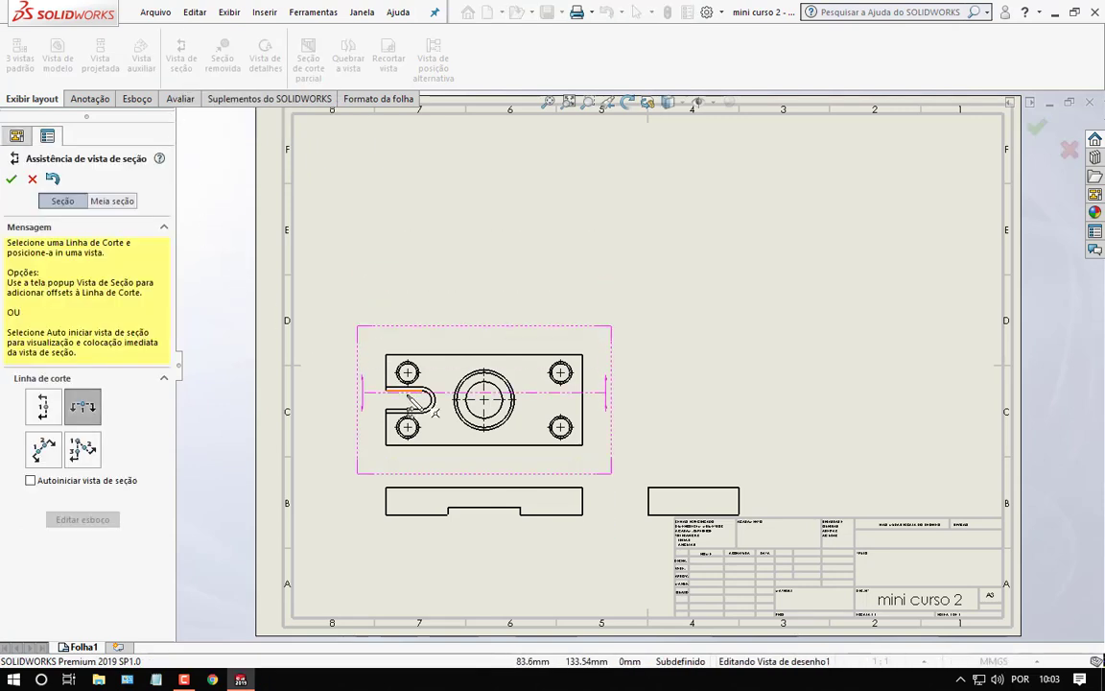
pyautogui.click(81, 408)
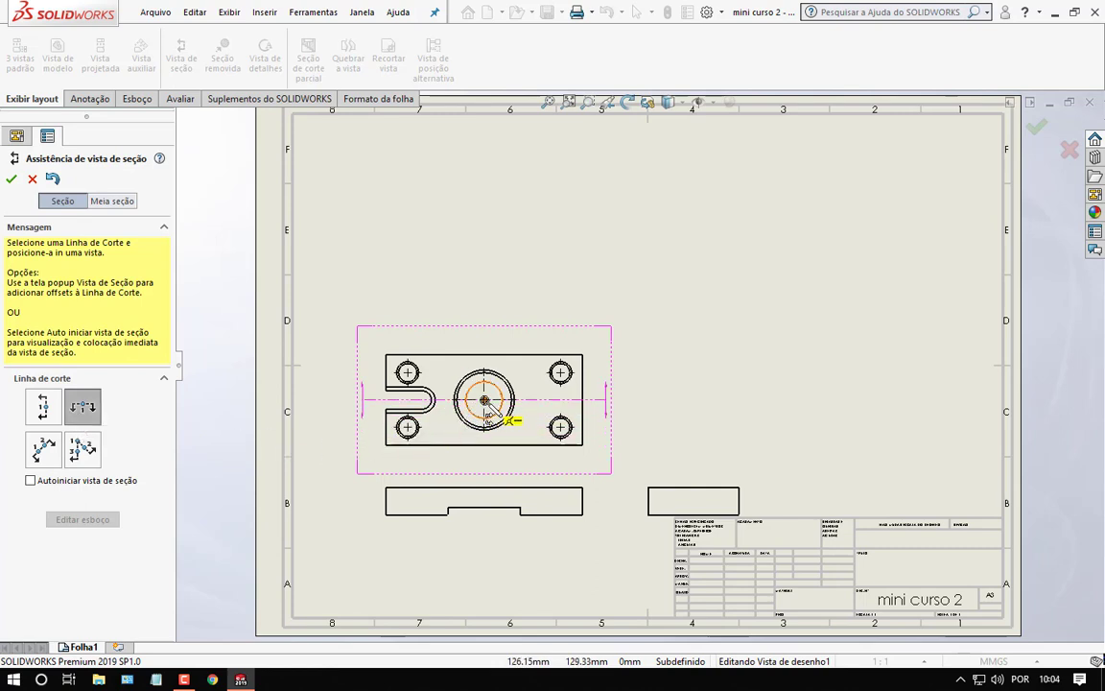
pyautogui.click(486, 400)
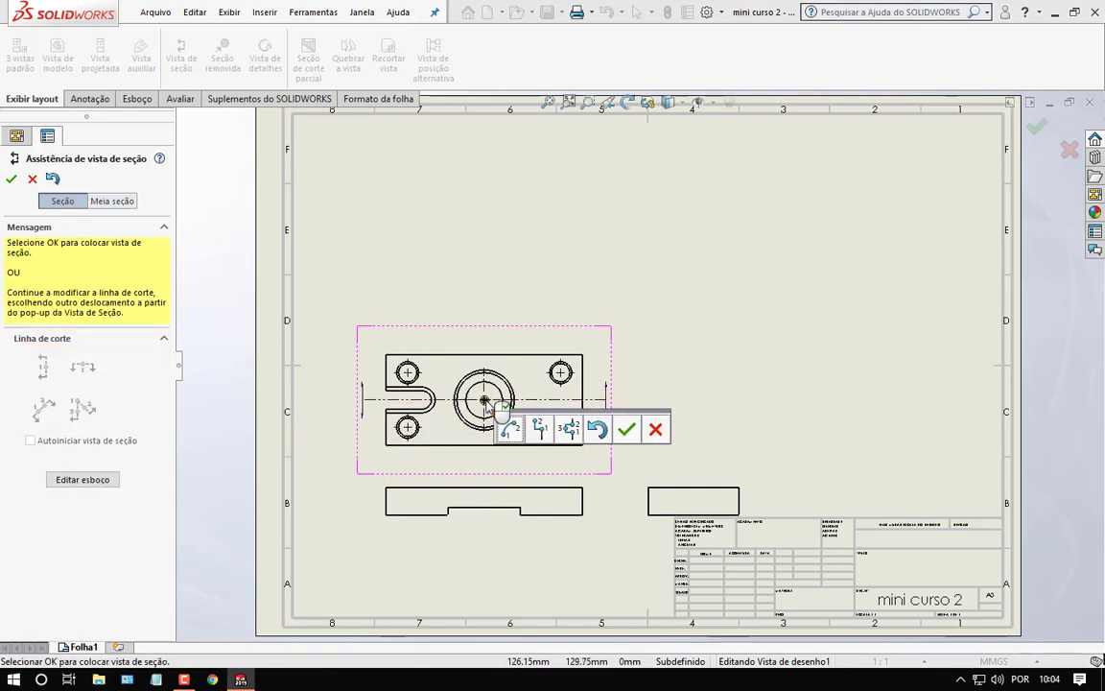
pyautogui.click(631, 433)
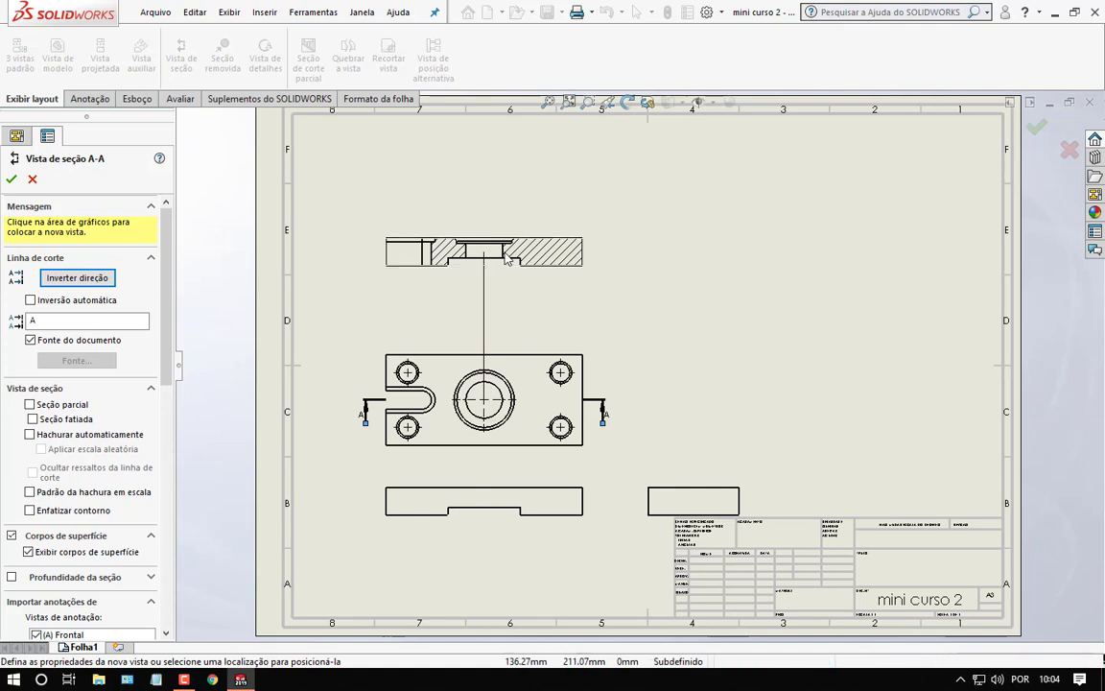
pyautogui.click(505, 255)
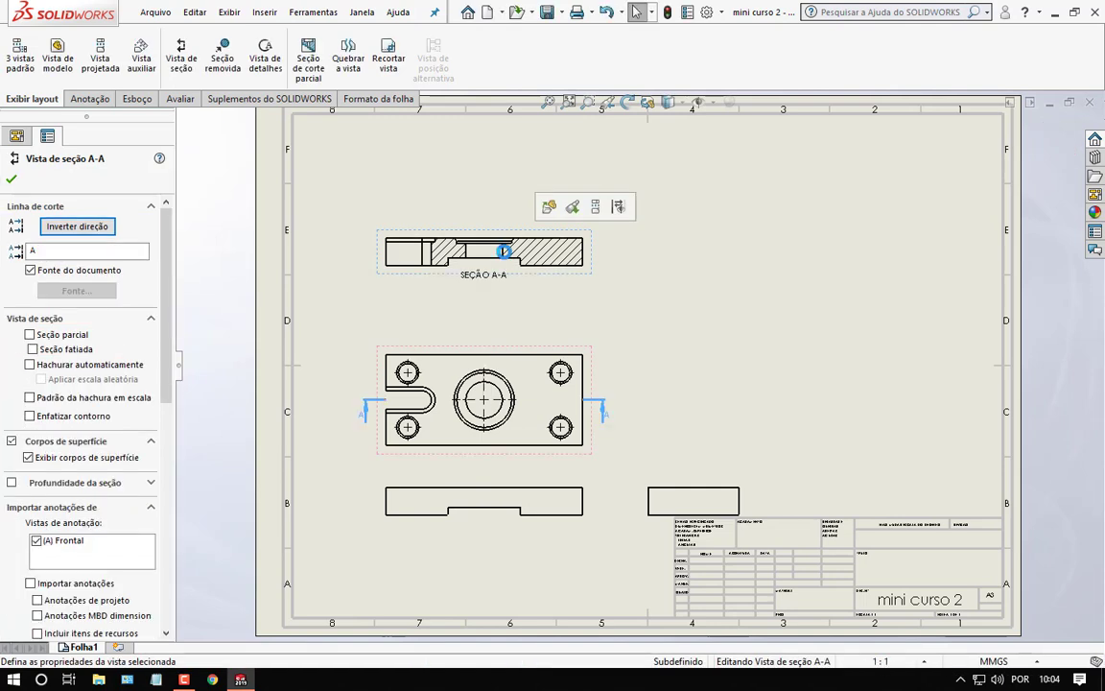
pyautogui.click(11, 181)
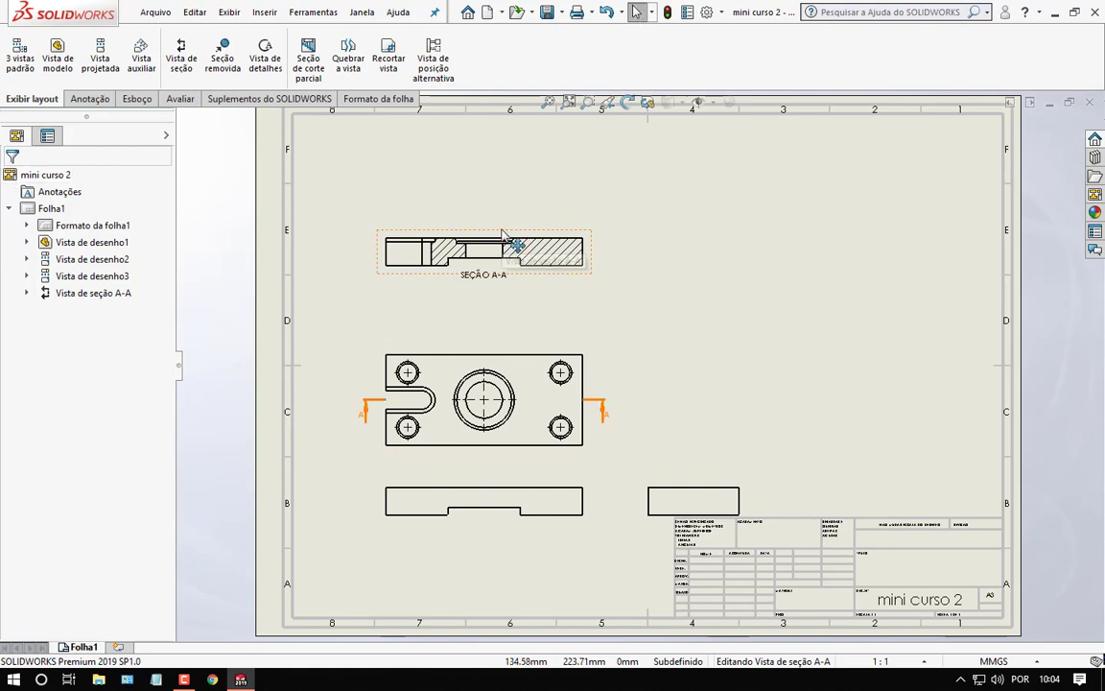
# - Move Section A-A and the plate view up, raise the lower view, and shift the side view right
pyautogui.moveTo(504, 231); pyautogui.dragTo(504, 167)
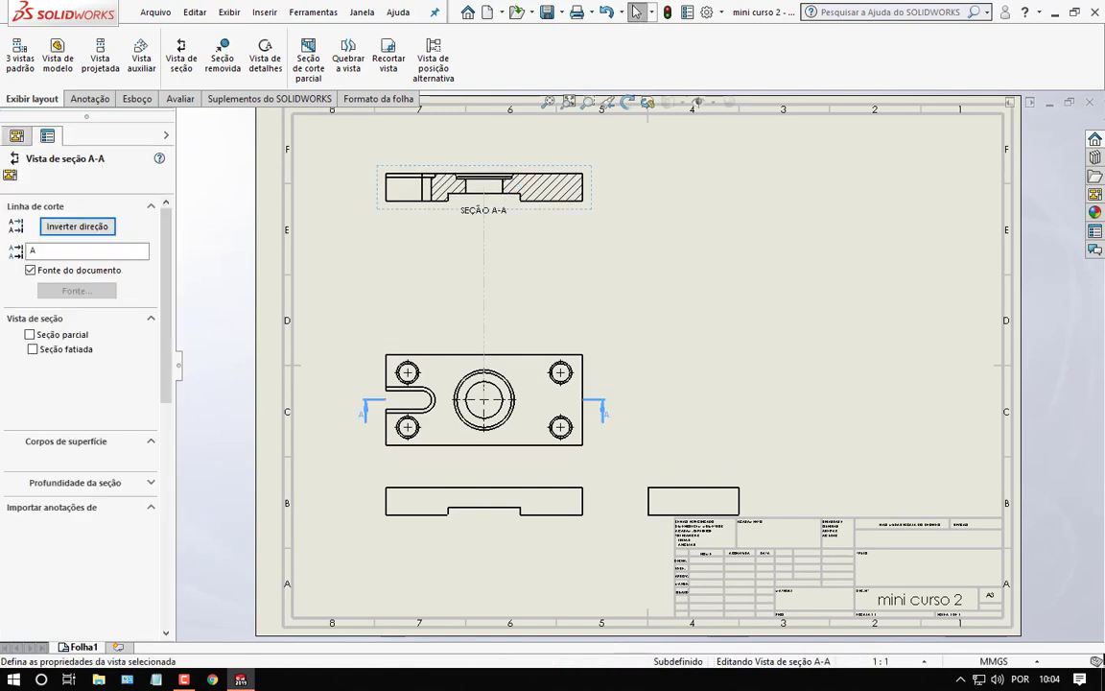
pyautogui.moveTo(510, 348); pyautogui.dragTo(512, 281)
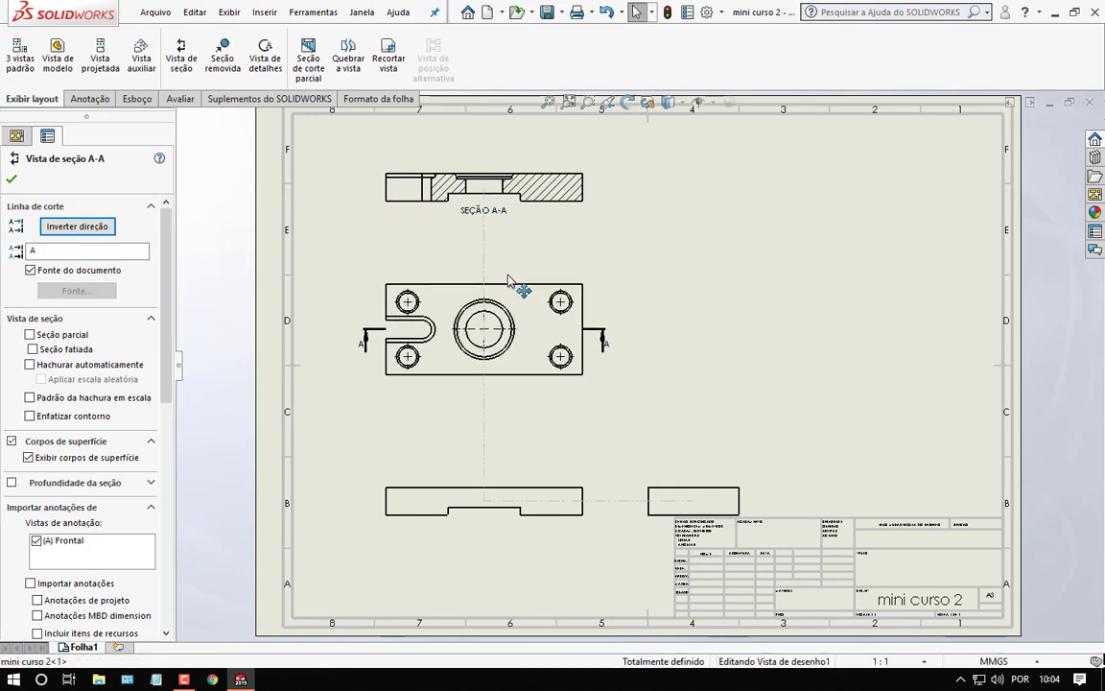
pyautogui.moveTo(493, 483); pyautogui.dragTo(493, 458)
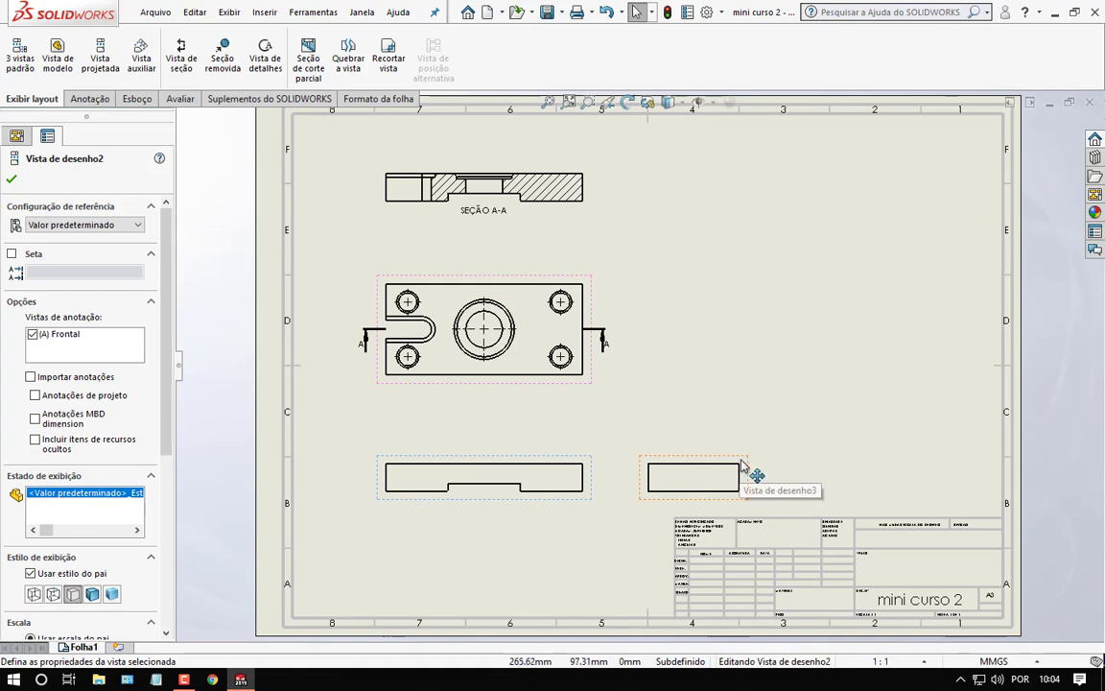
pyautogui.moveTo(741, 463); pyautogui.dragTo(789, 462)
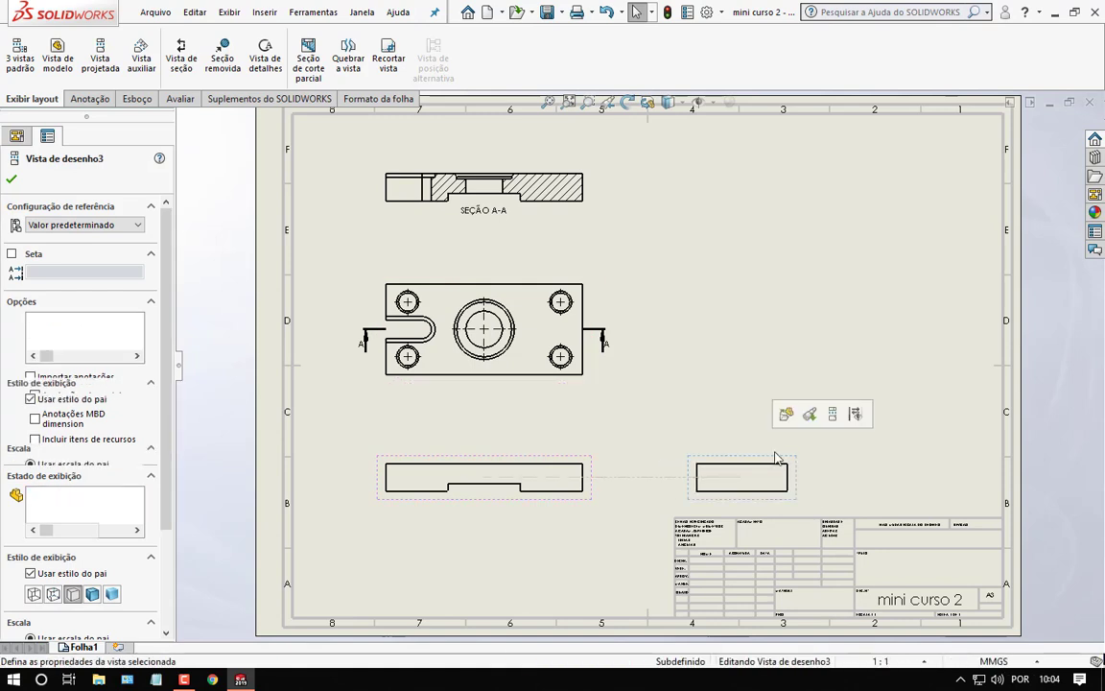
pyautogui.click(457, 178)
pyautogui.moveTo(458, 168); pyautogui.dragTo(458, 157)
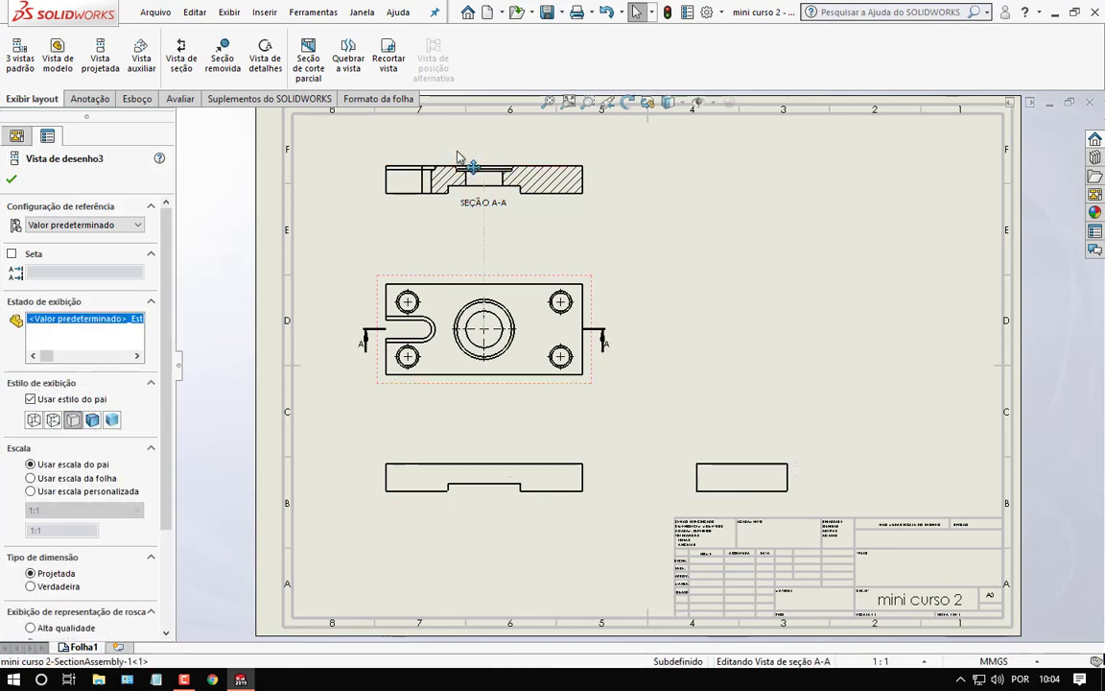
pyautogui.click(450, 276)
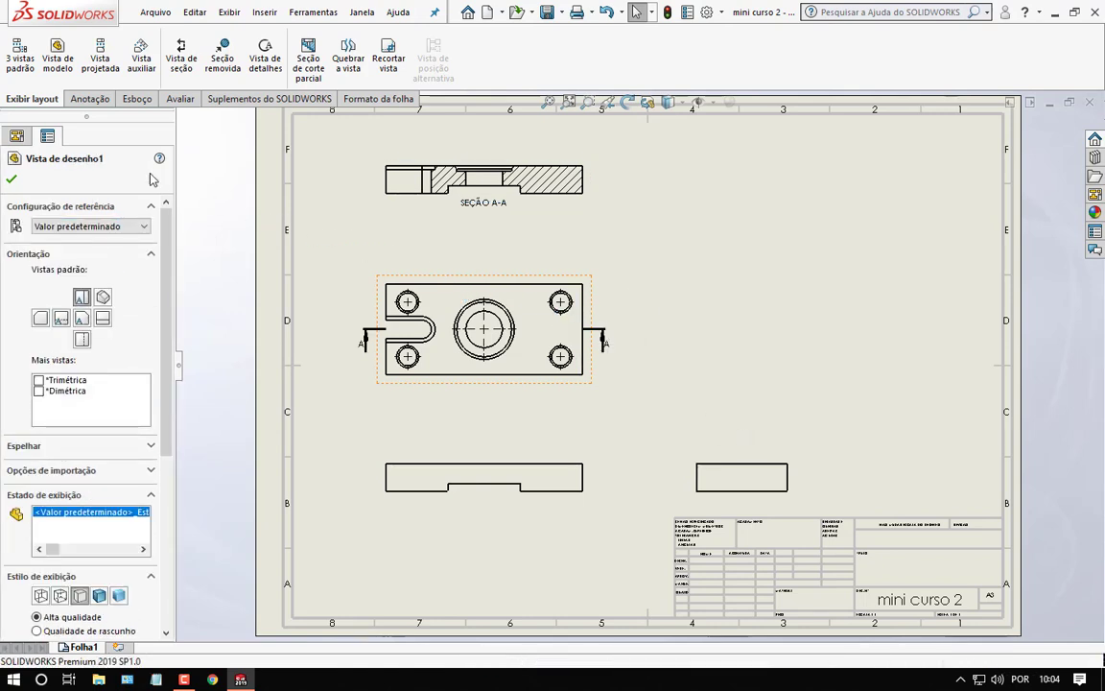
# - Dimension the front view with 108 overall, then 34, 40 and 34 along the bottom
pyautogui.click(84, 100)
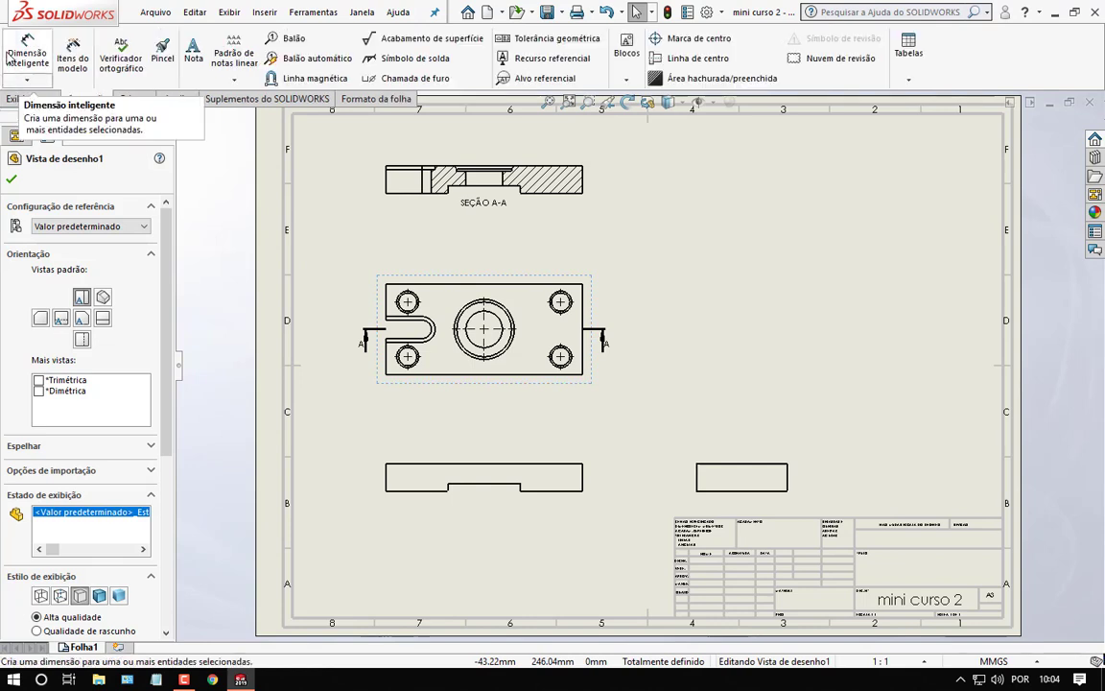
pyautogui.click(8, 57)
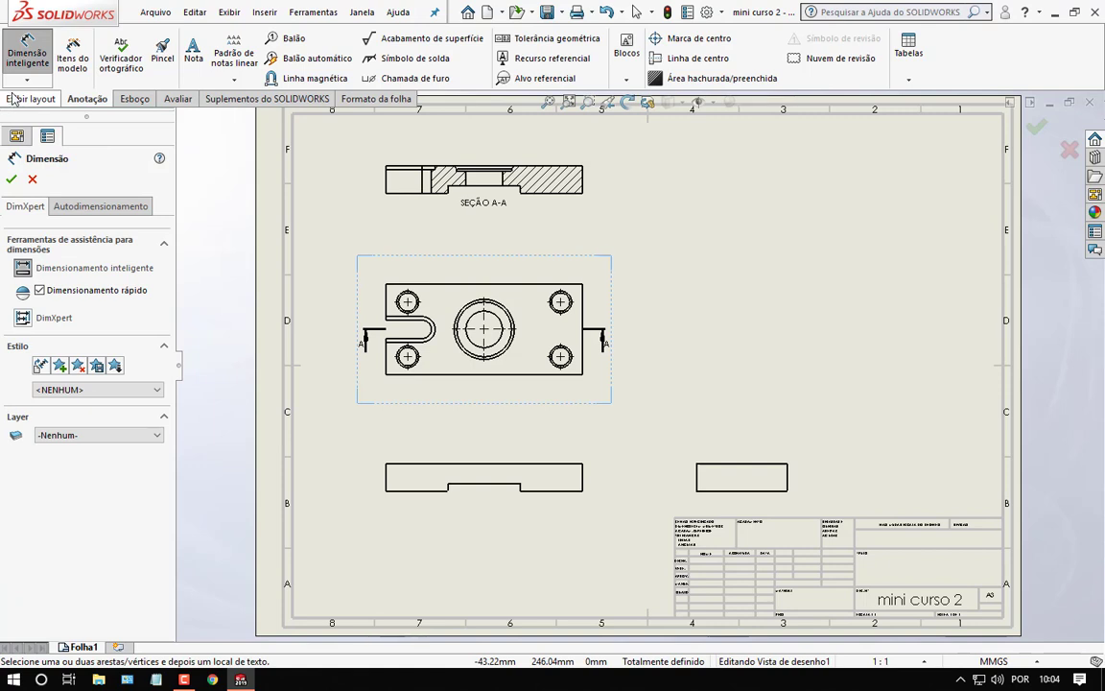
pyautogui.scroll(-3, 484, 503)
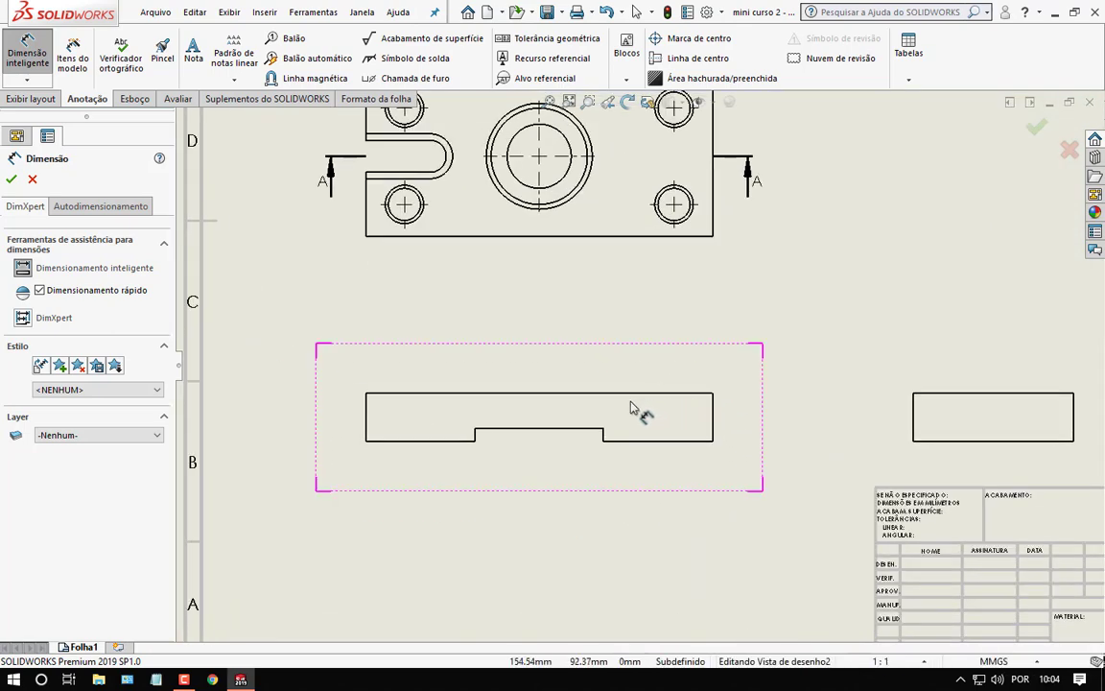
pyautogui.click(543, 395)
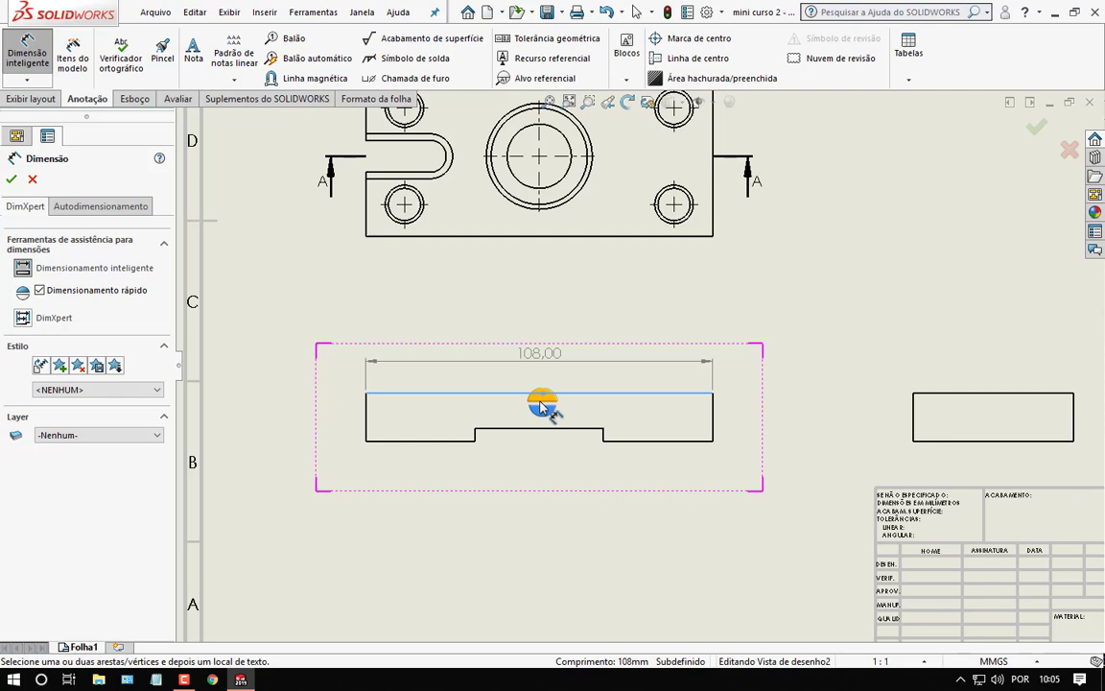
pyautogui.click(541, 405)
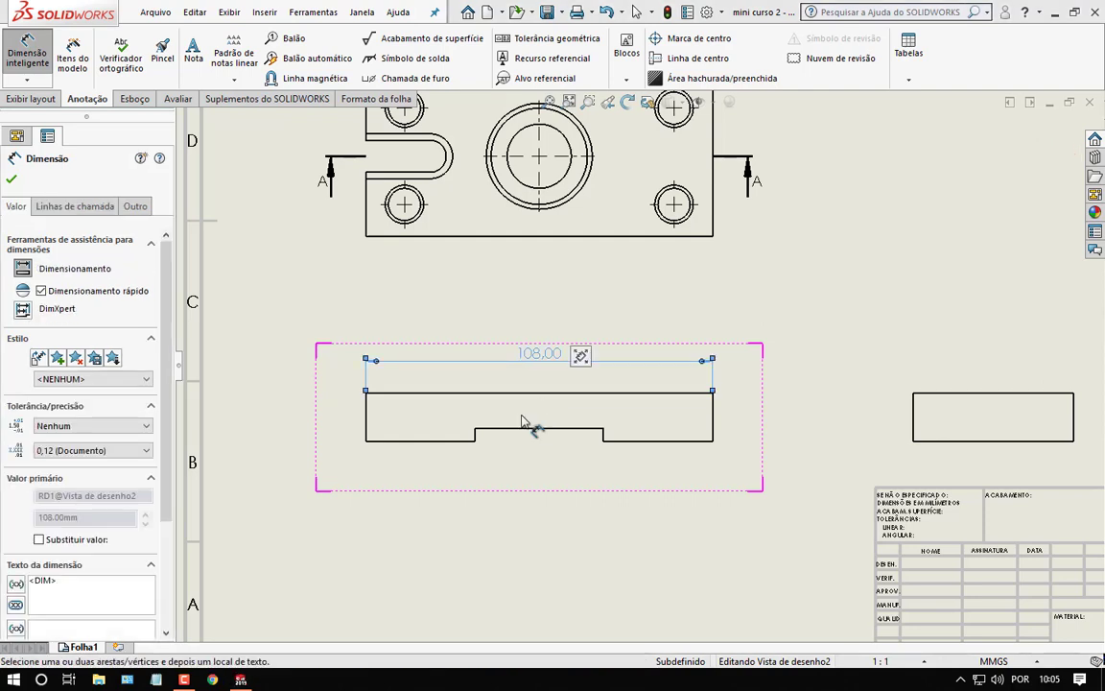
pyautogui.click(386, 444)
pyautogui.click(386, 449)
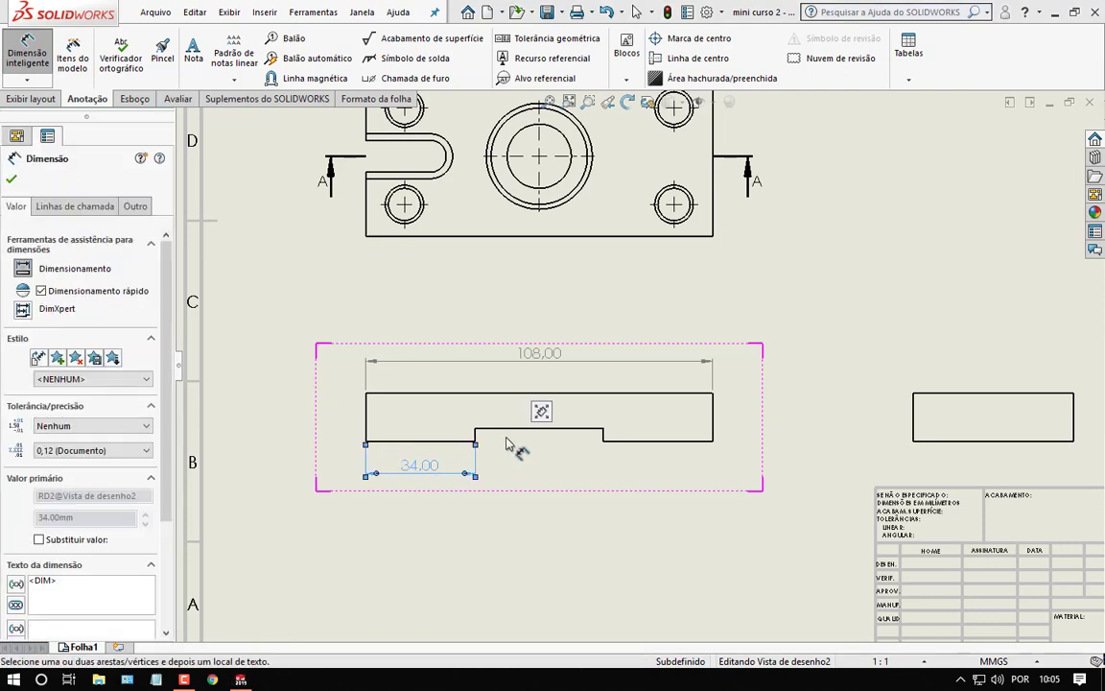
pyautogui.click(508, 430)
pyautogui.click(510, 433)
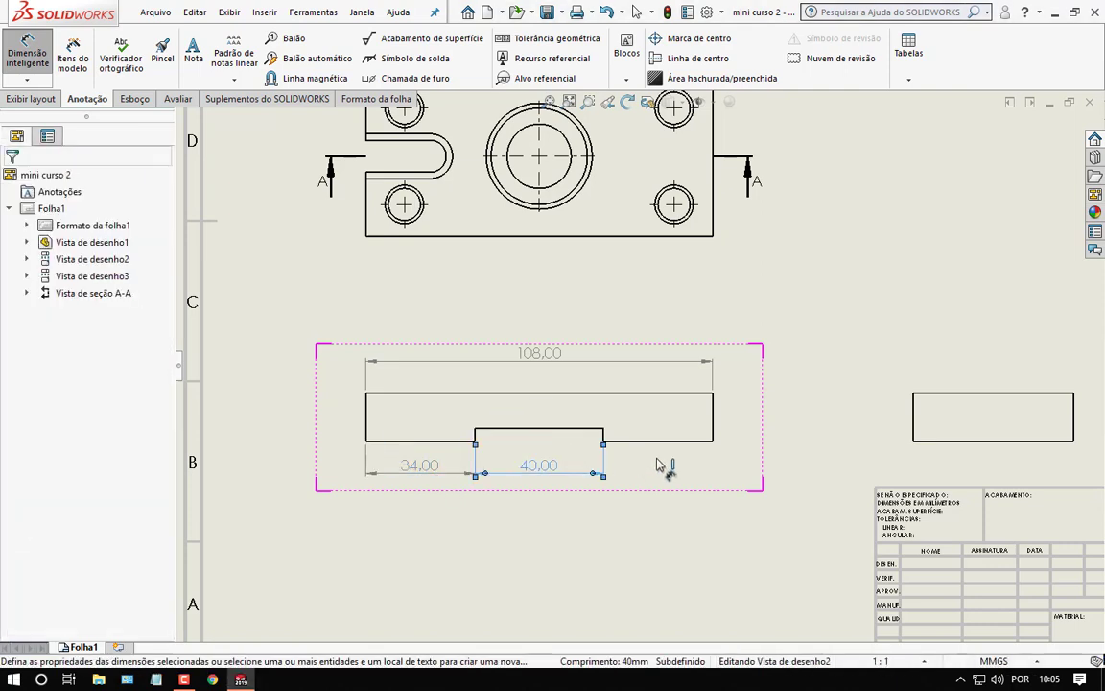
pyautogui.click(661, 442)
pyautogui.click(659, 445)
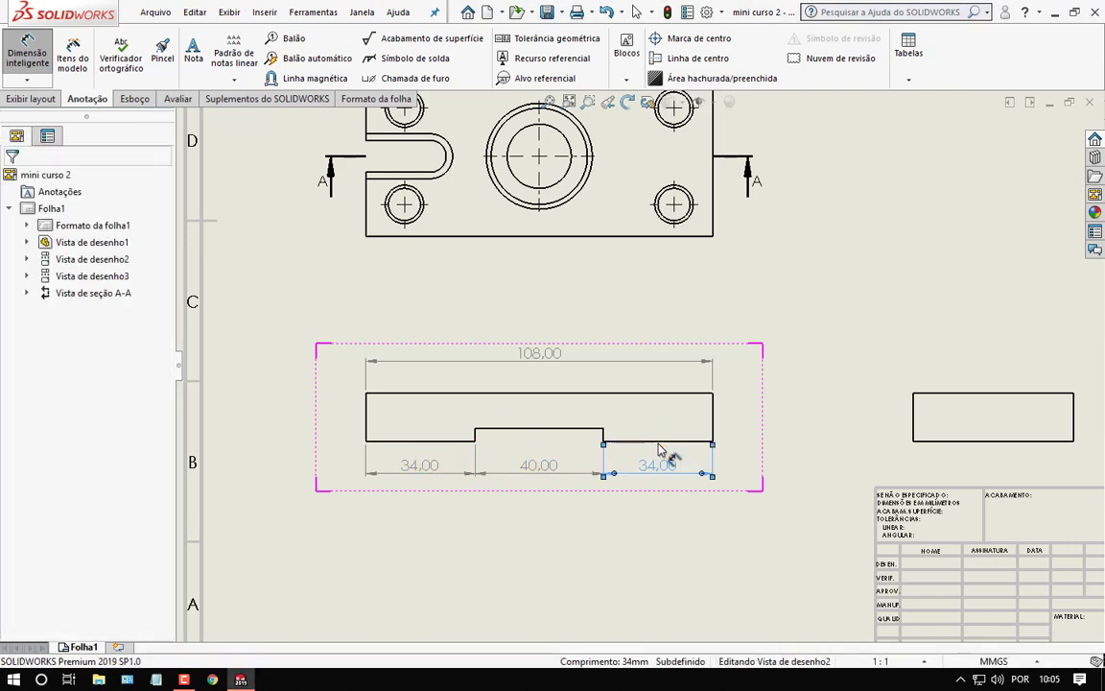
# - Dimension the right view with 50 width and 15 height
pyautogui.click(993, 395)
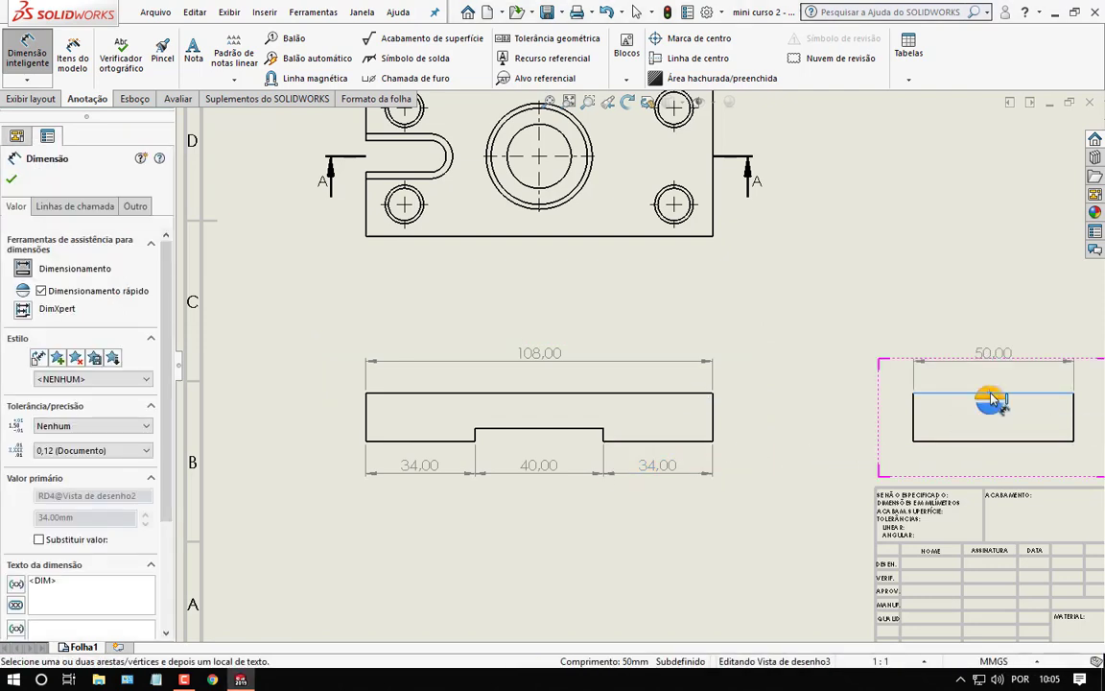
pyautogui.click(990, 397)
pyautogui.click(916, 424)
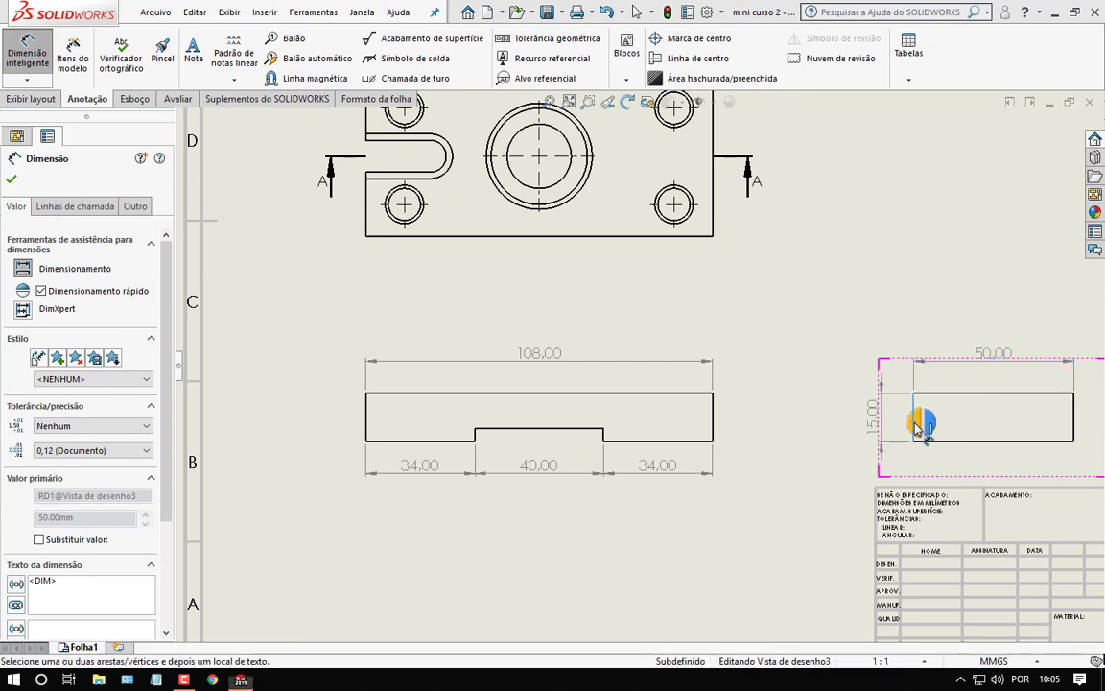
pyautogui.click(918, 424)
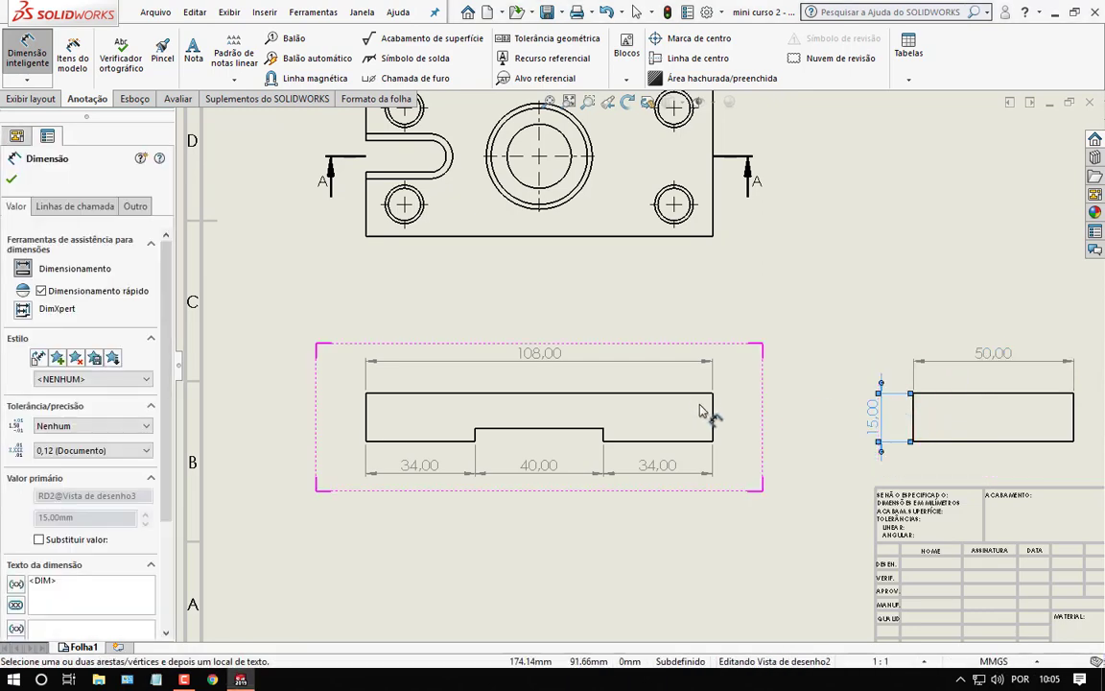
# - Dimension the hole spacings 12, 42, 42 and 12 across the top of the plate view
pyautogui.scroll(3, 673, 316)
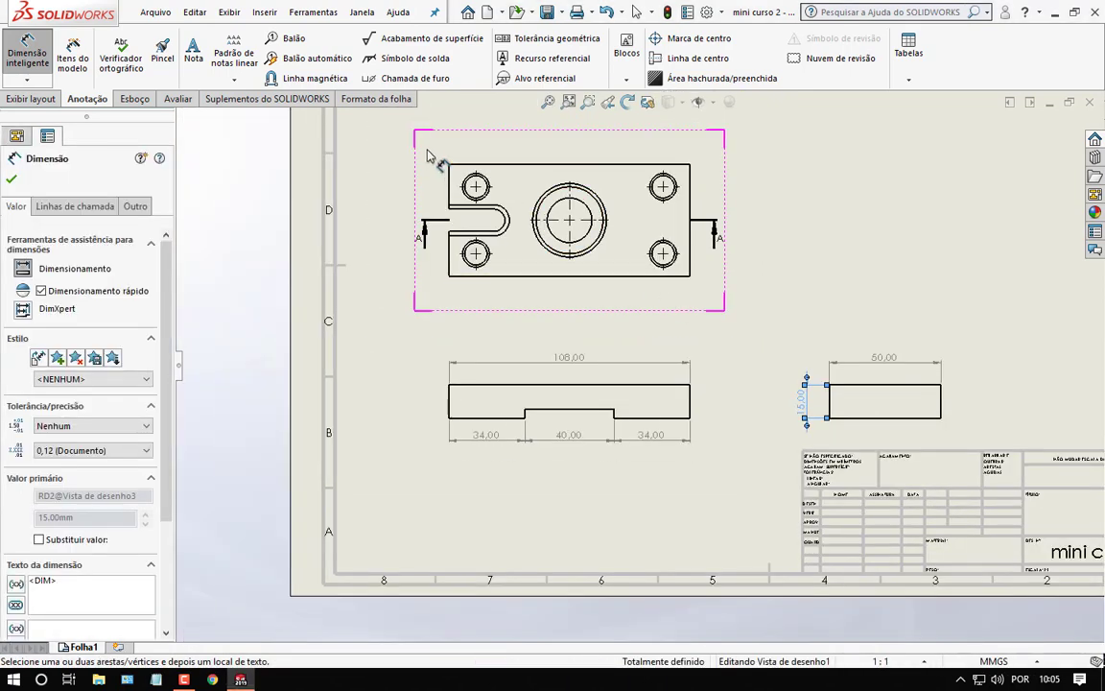
pyautogui.scroll(-2, 643, 159)
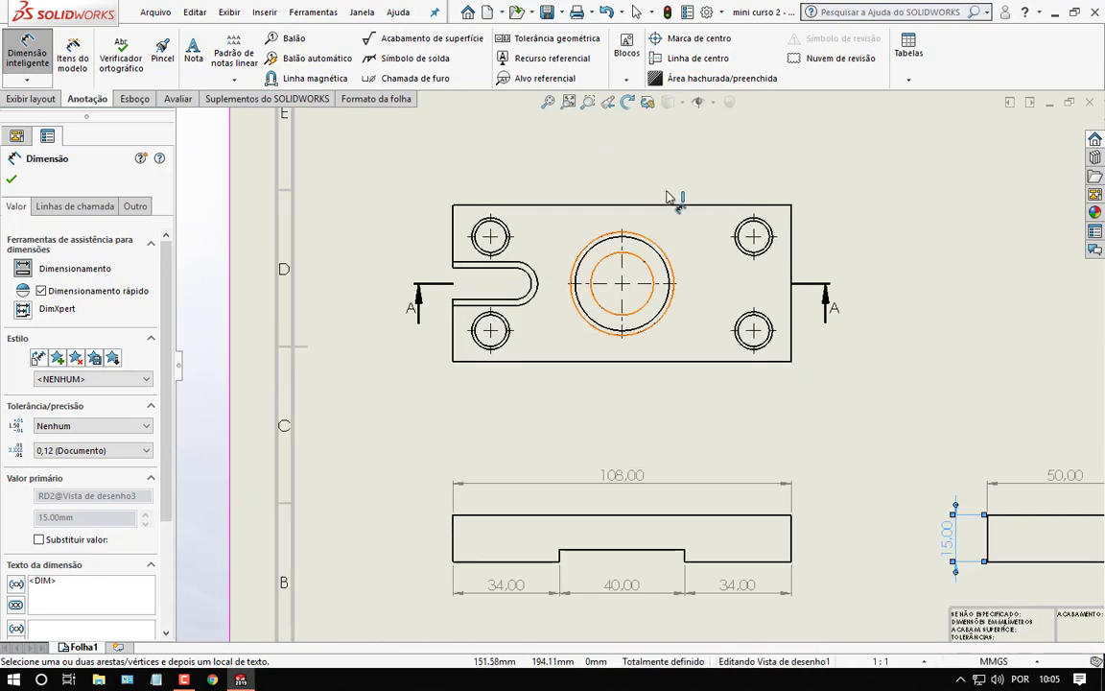
pyautogui.scroll(-1, 576, 336)
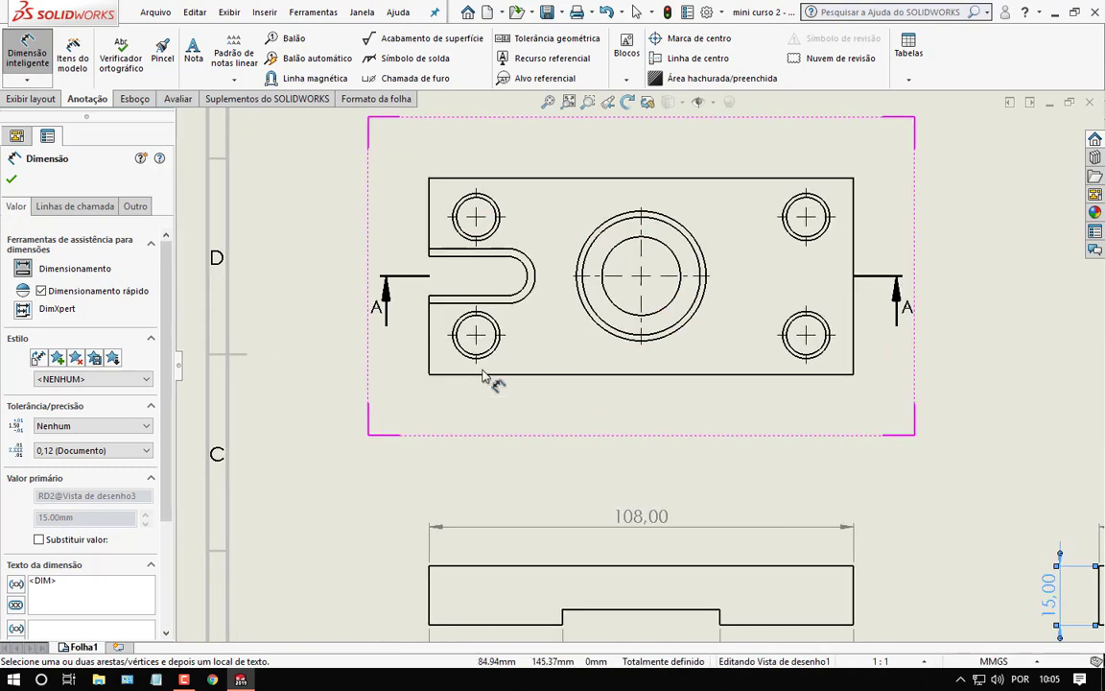
pyautogui.click(430, 191)
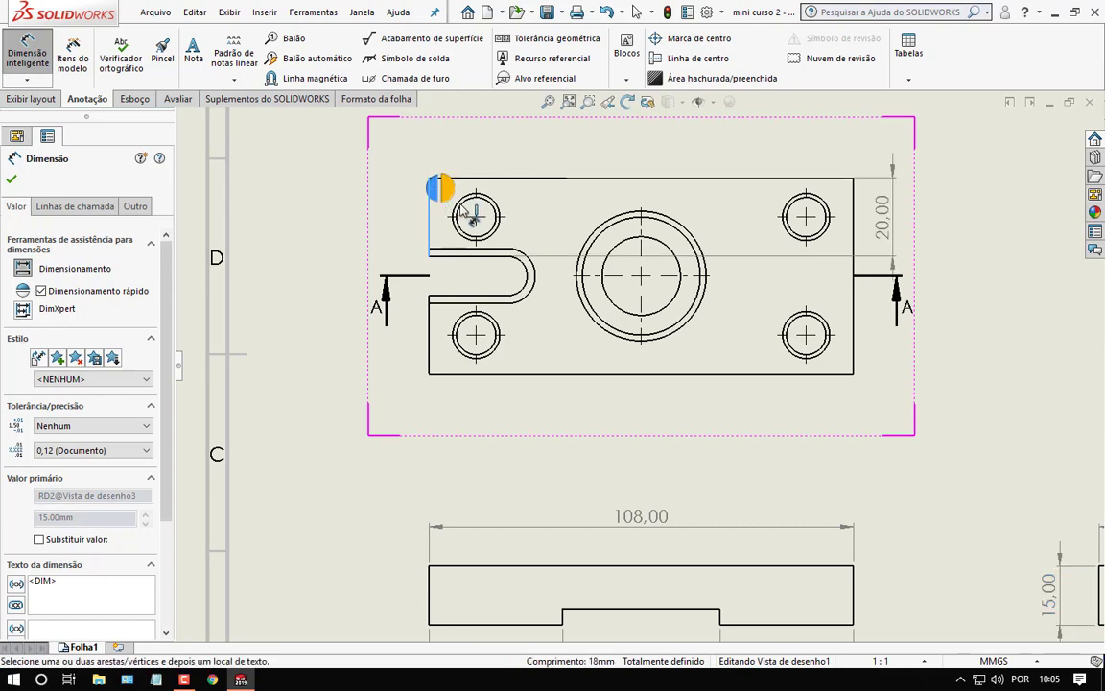
pyautogui.click(470, 216)
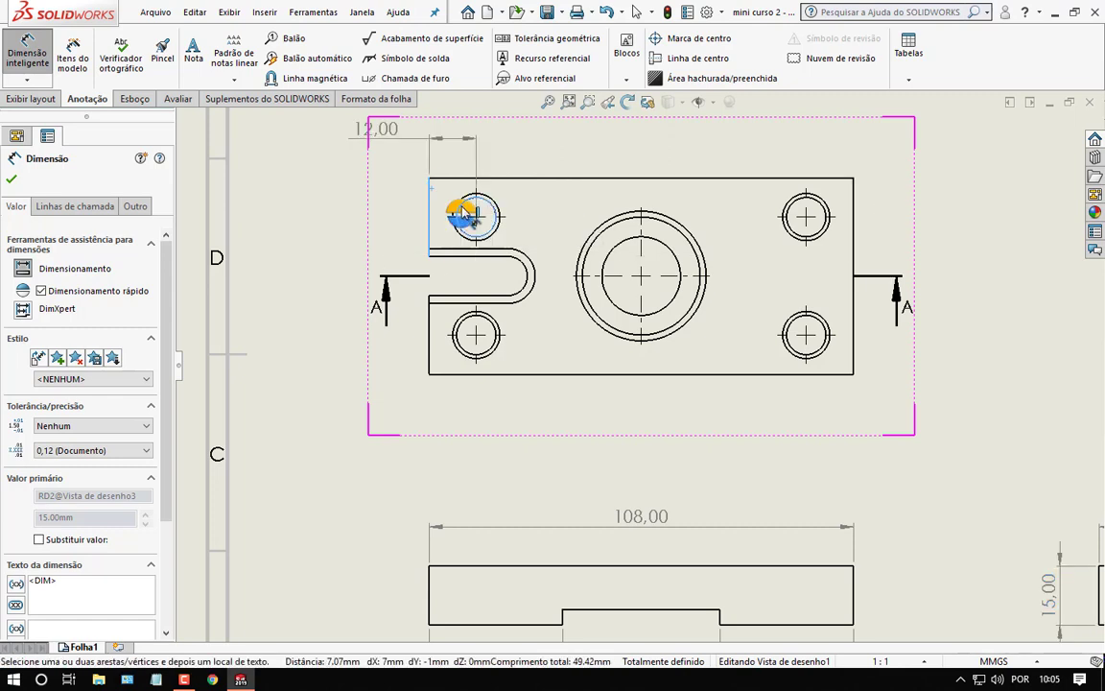
pyautogui.click(463, 212)
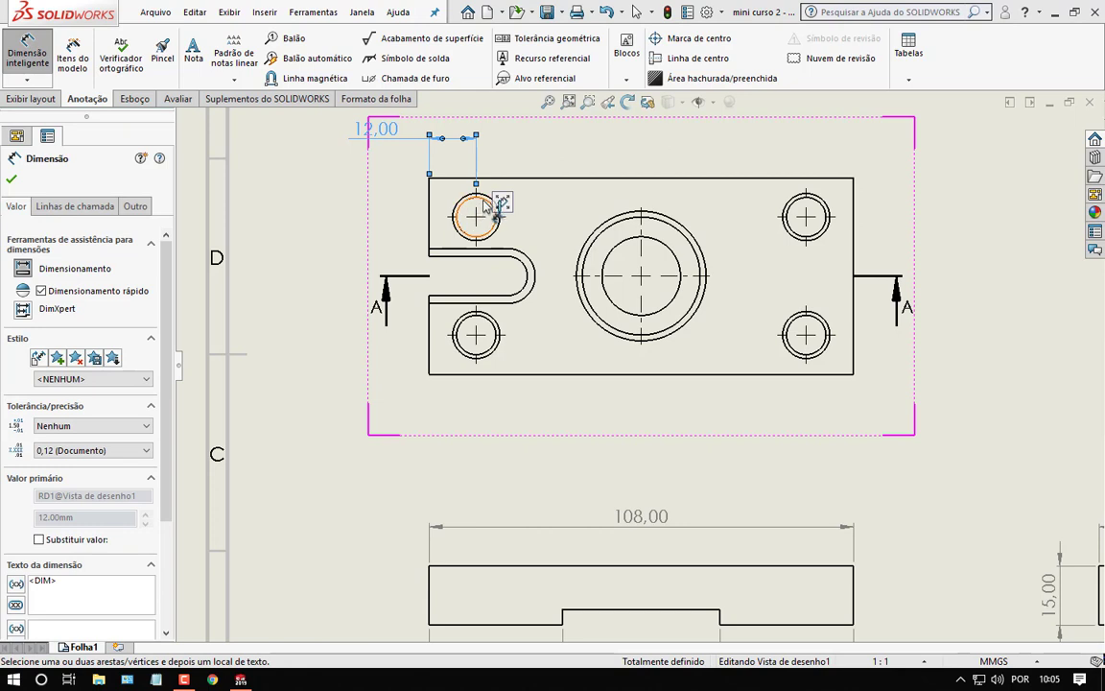
pyautogui.click(486, 209)
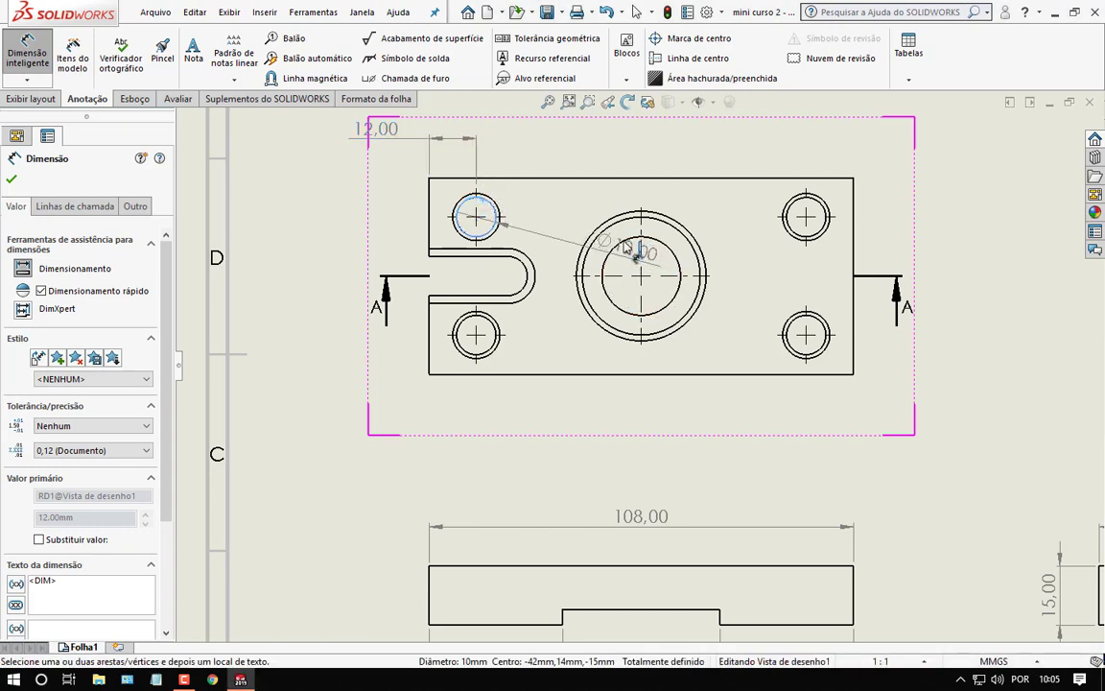
pyautogui.click(623, 248)
pyautogui.click(629, 242)
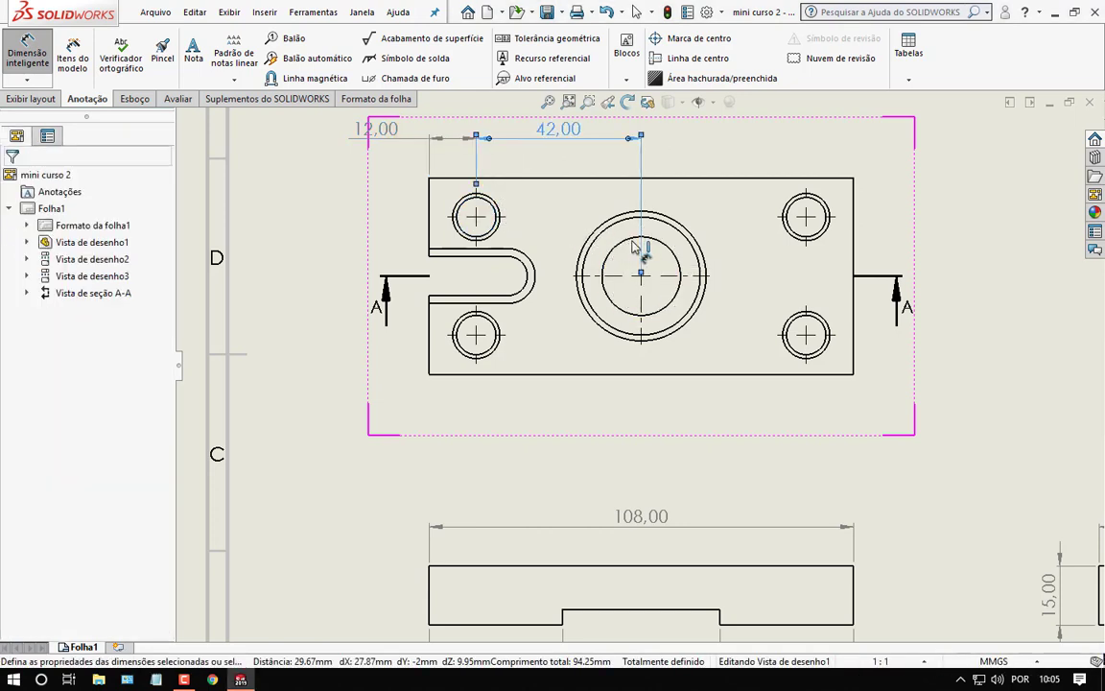
pyautogui.click(656, 249)
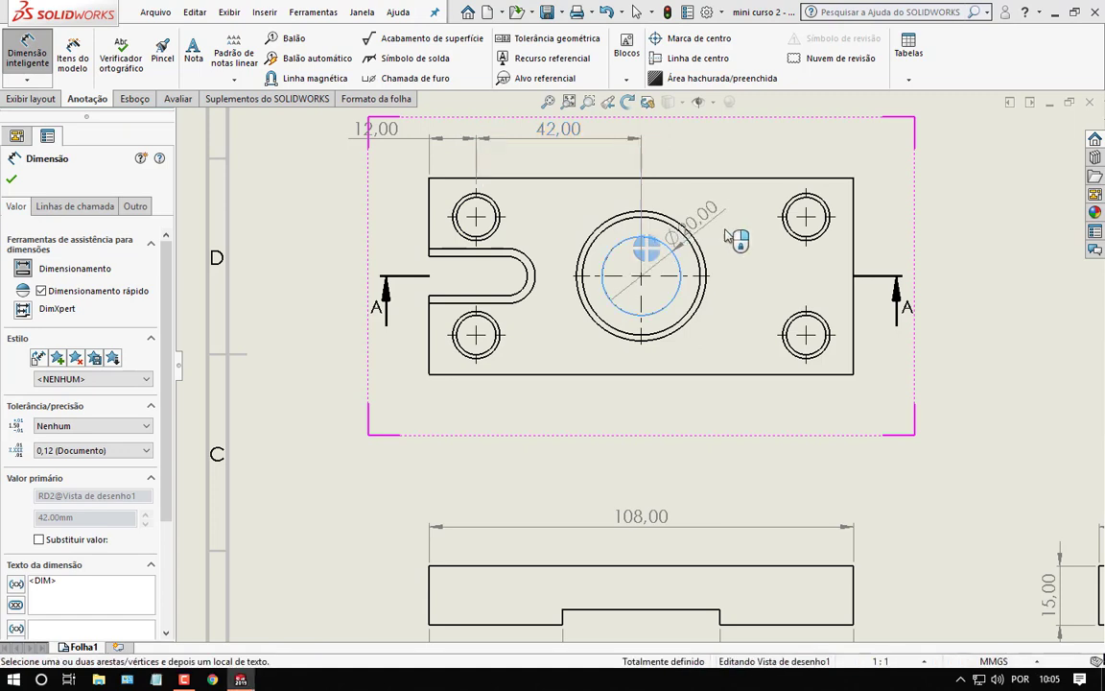
pyautogui.click(786, 228)
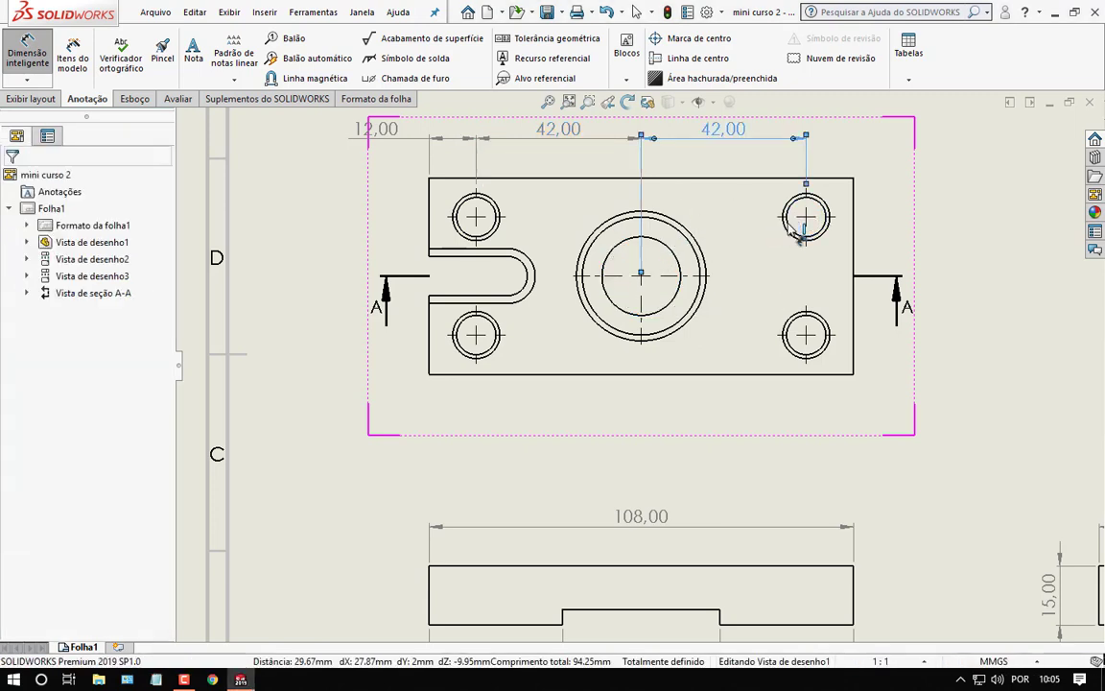
pyautogui.click(810, 213)
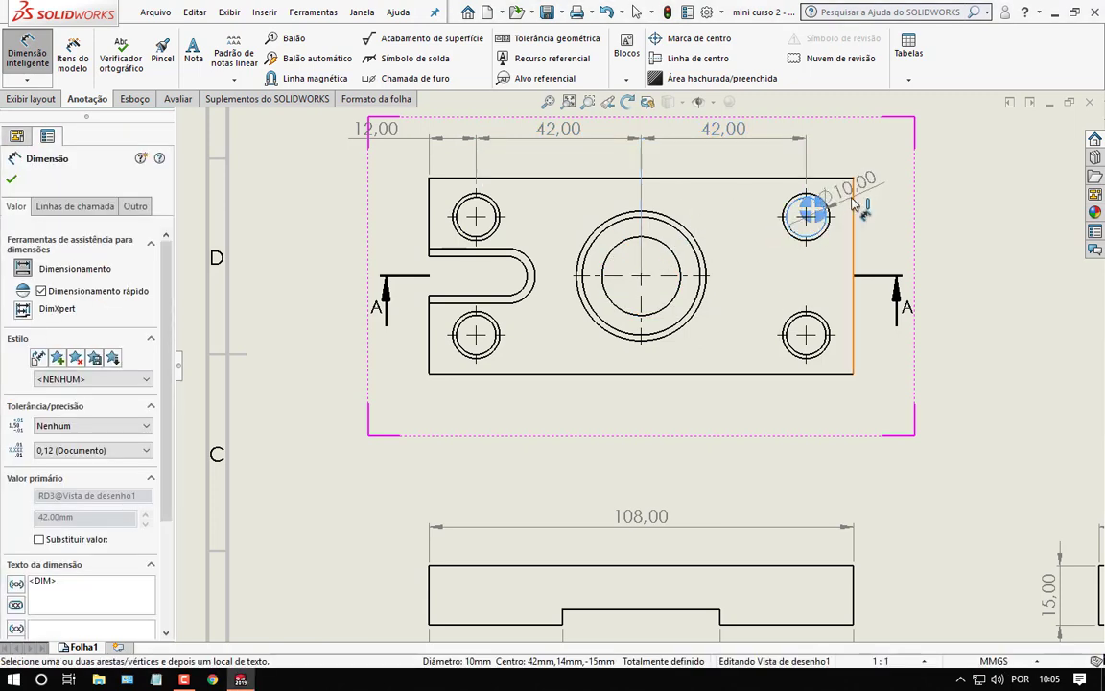
pyautogui.click(857, 206)
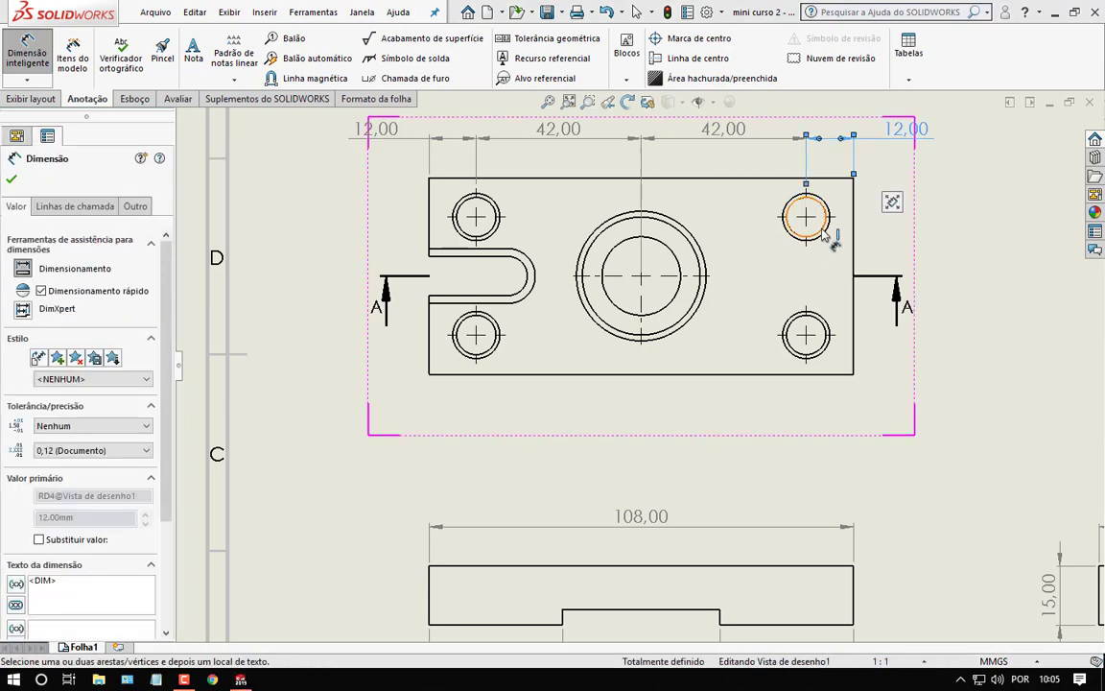
# - Add the 30 vertical spacing between the right-hand holes and measure from the lower-right hole to the bore
pyautogui.click(822, 234)
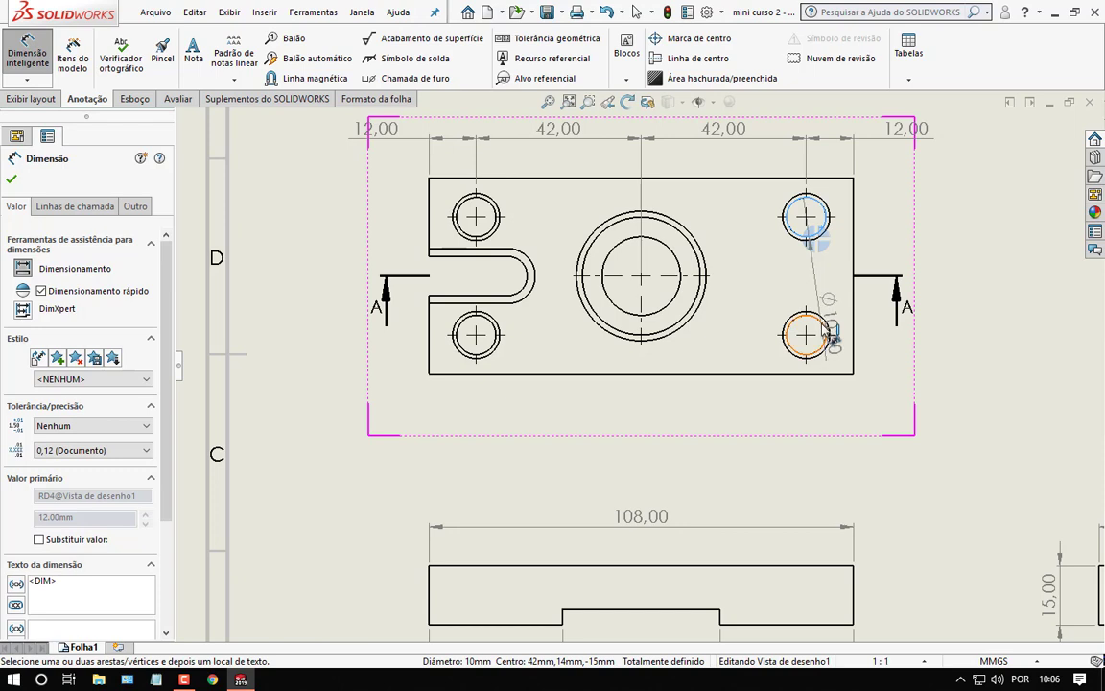
pyautogui.click(823, 329)
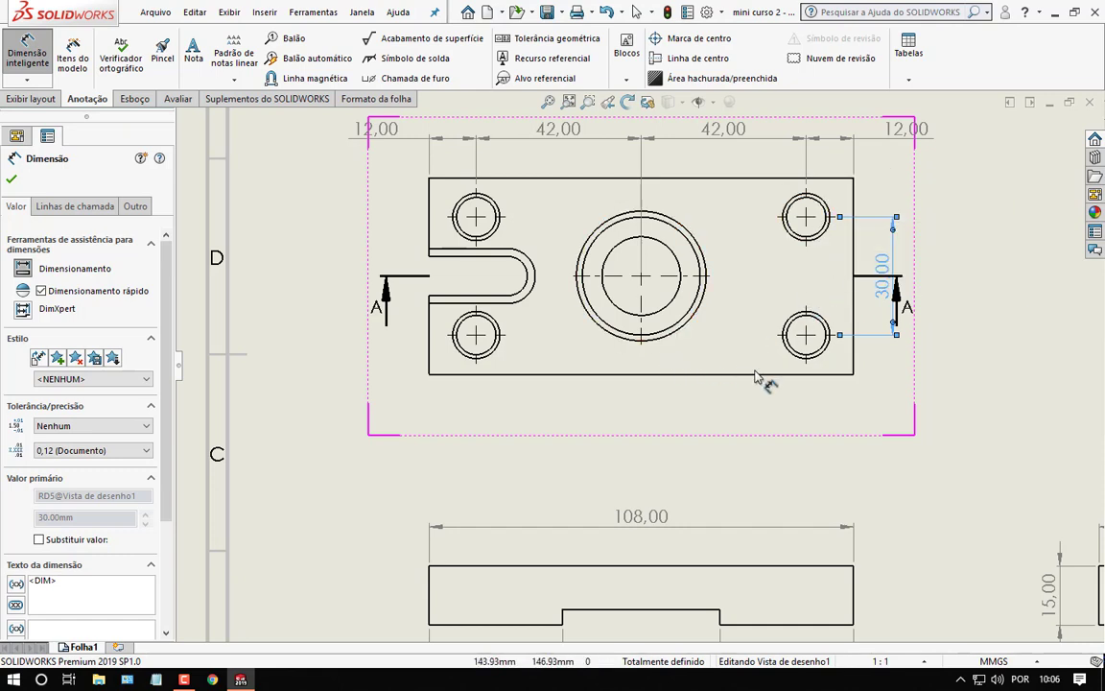
pyautogui.click(822, 328)
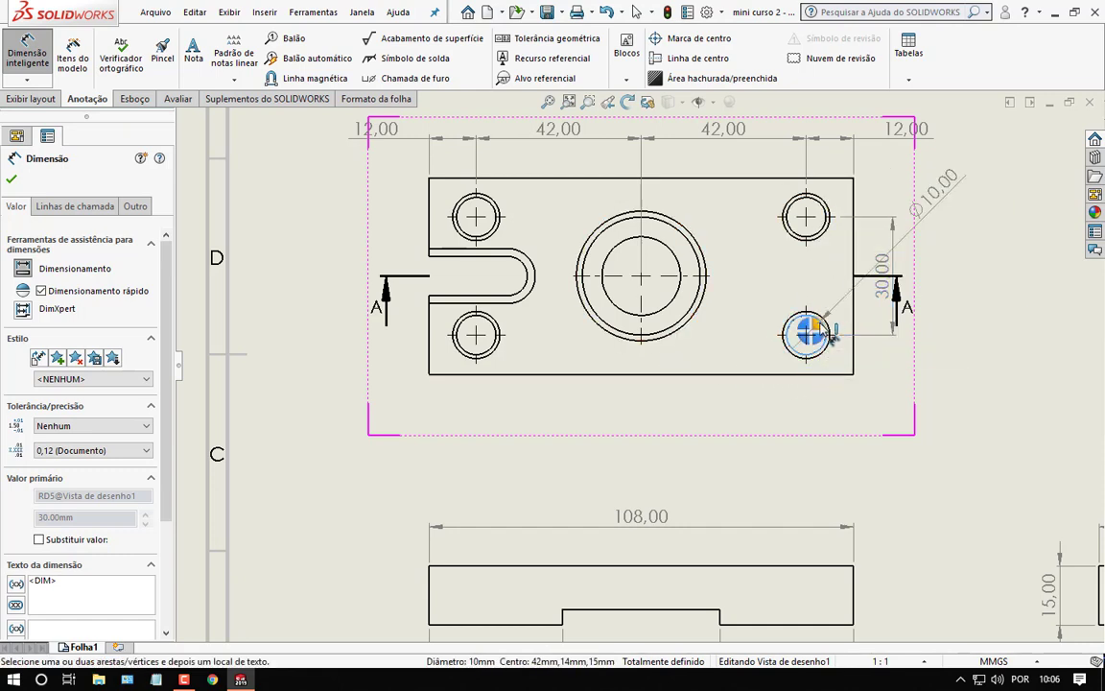
pyautogui.click(678, 293)
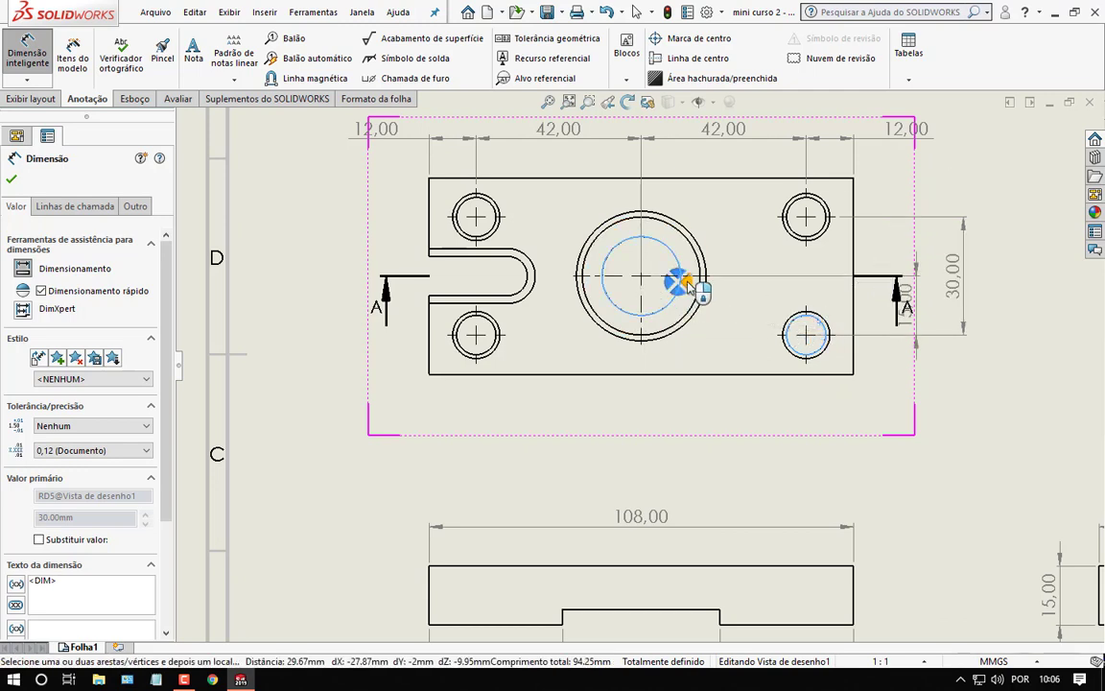
# - Place the 15 vertical offset, the R5 slot radius and the Ø20 central bore diameter
pyautogui.click(687, 286)
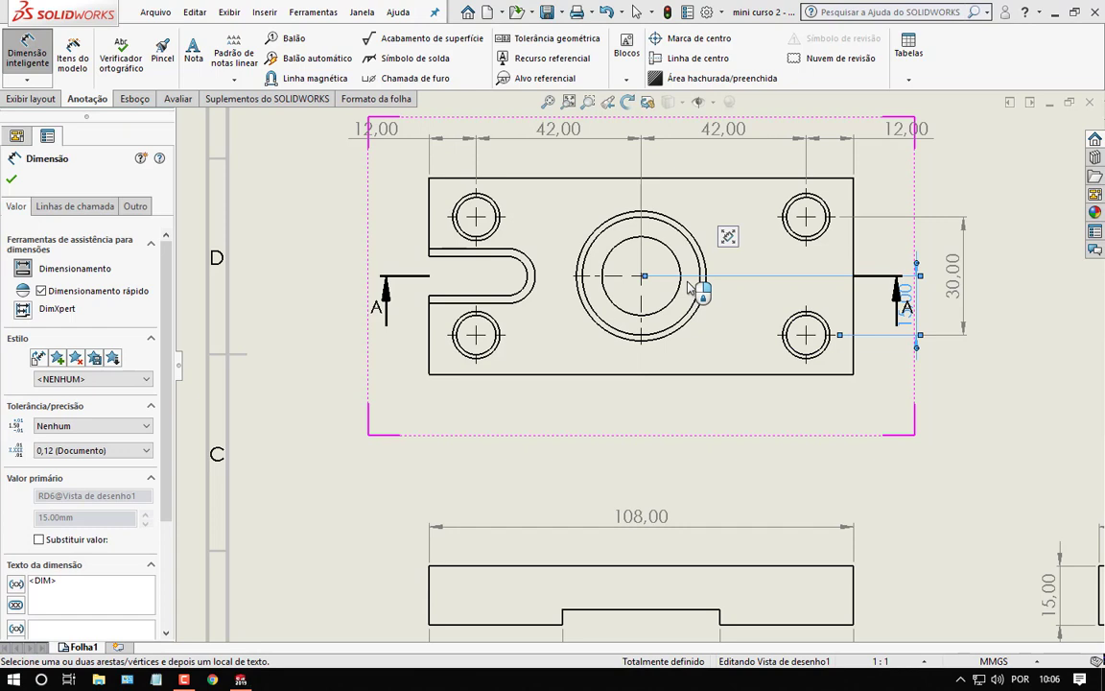
pyautogui.click(519, 275)
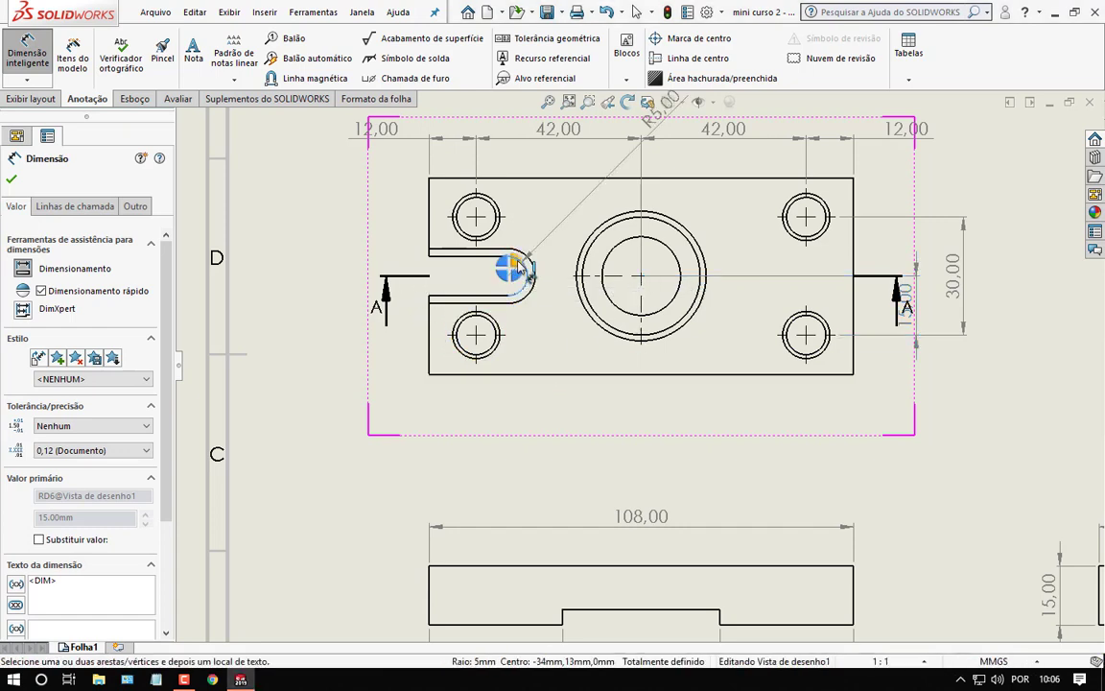
pyautogui.click(519, 276)
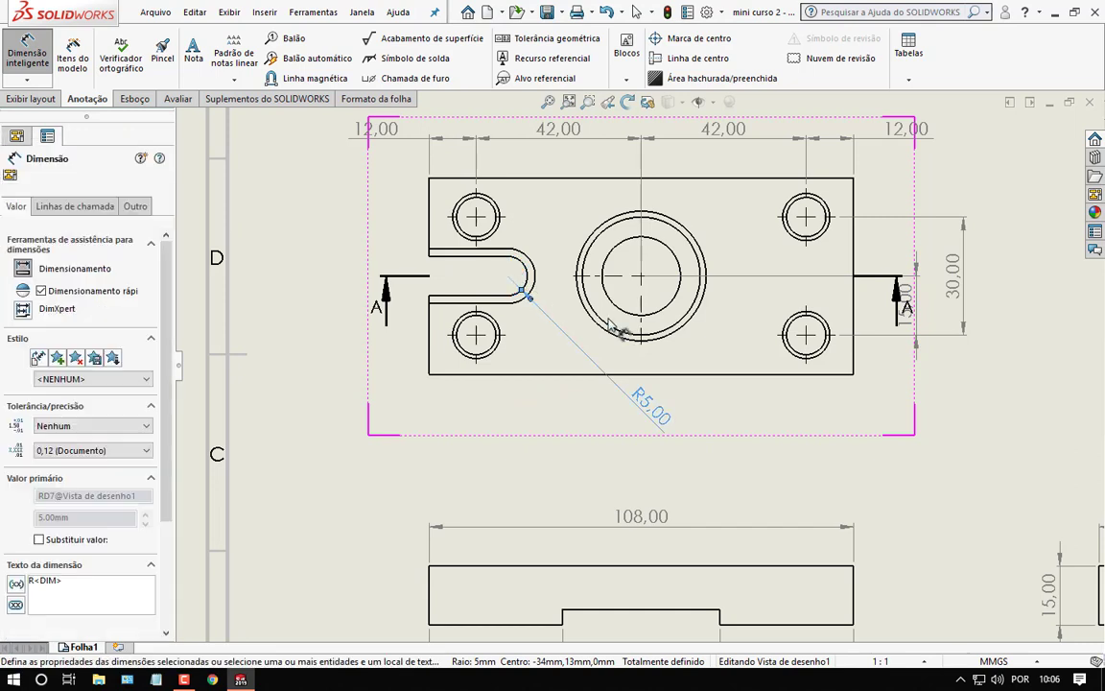
pyautogui.click(672, 309)
pyautogui.click(676, 313)
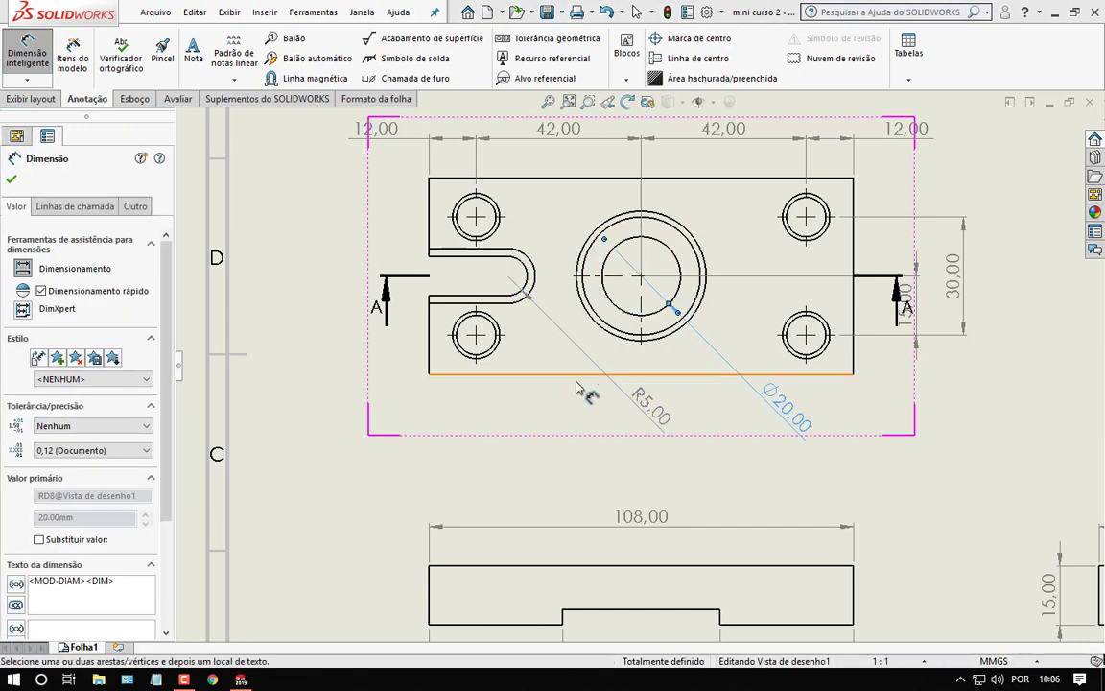
# - Dimension the Ø10 lower-left hole and the Ø30,00 outer central circle below the part
pyautogui.click(461, 343)
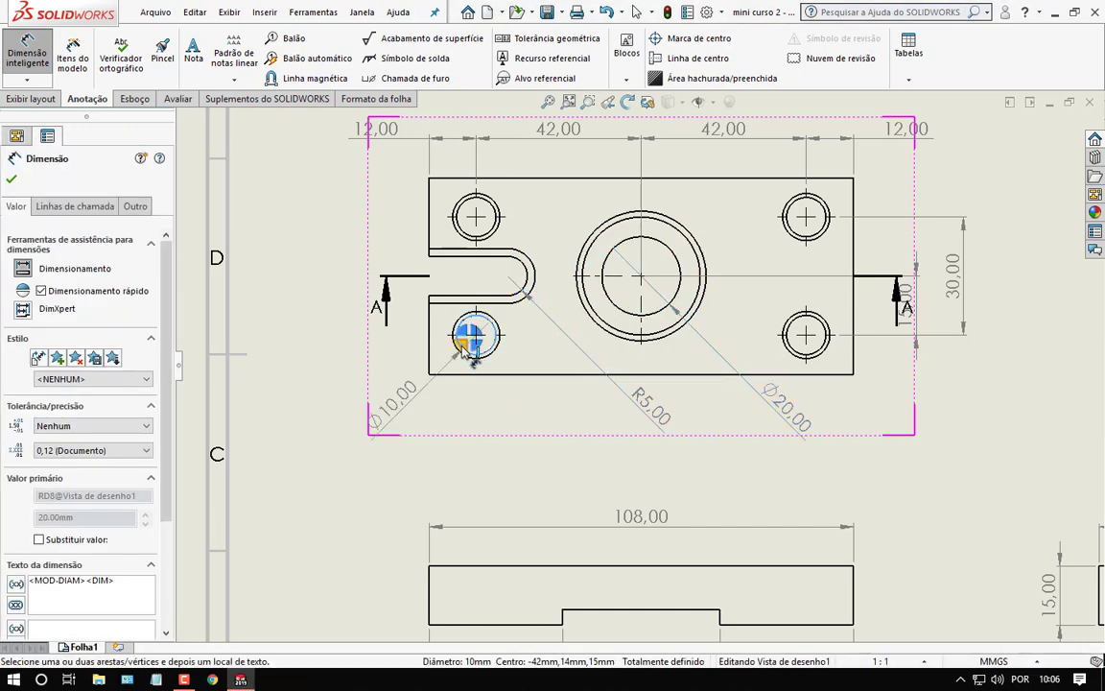
pyautogui.click(465, 347)
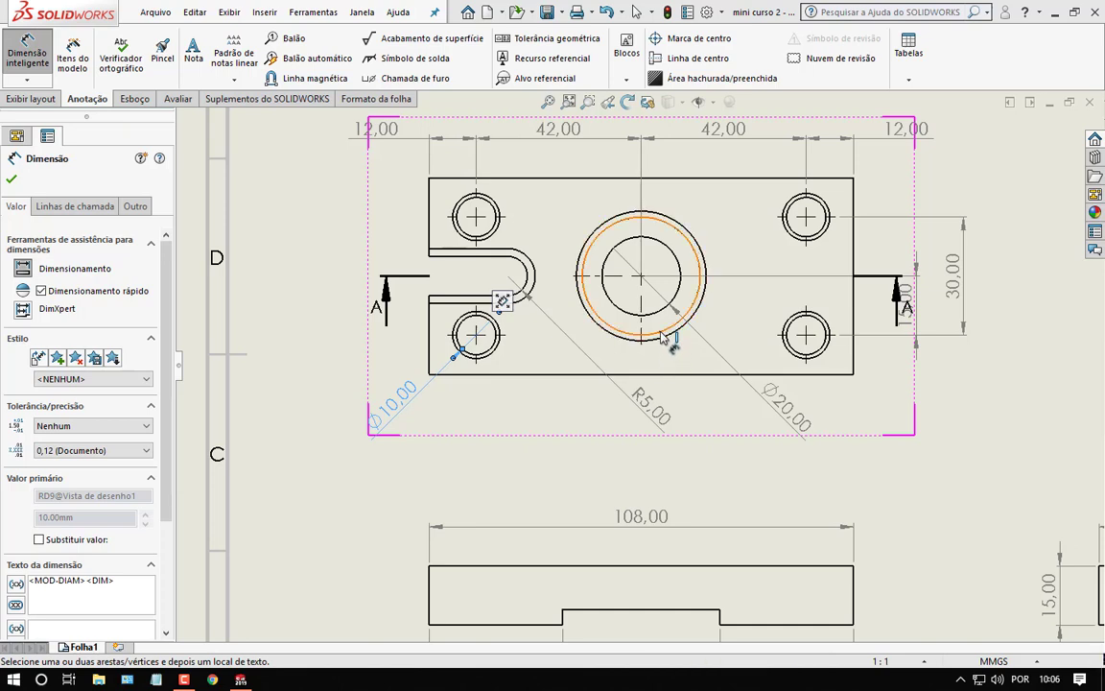
pyautogui.click(660, 334)
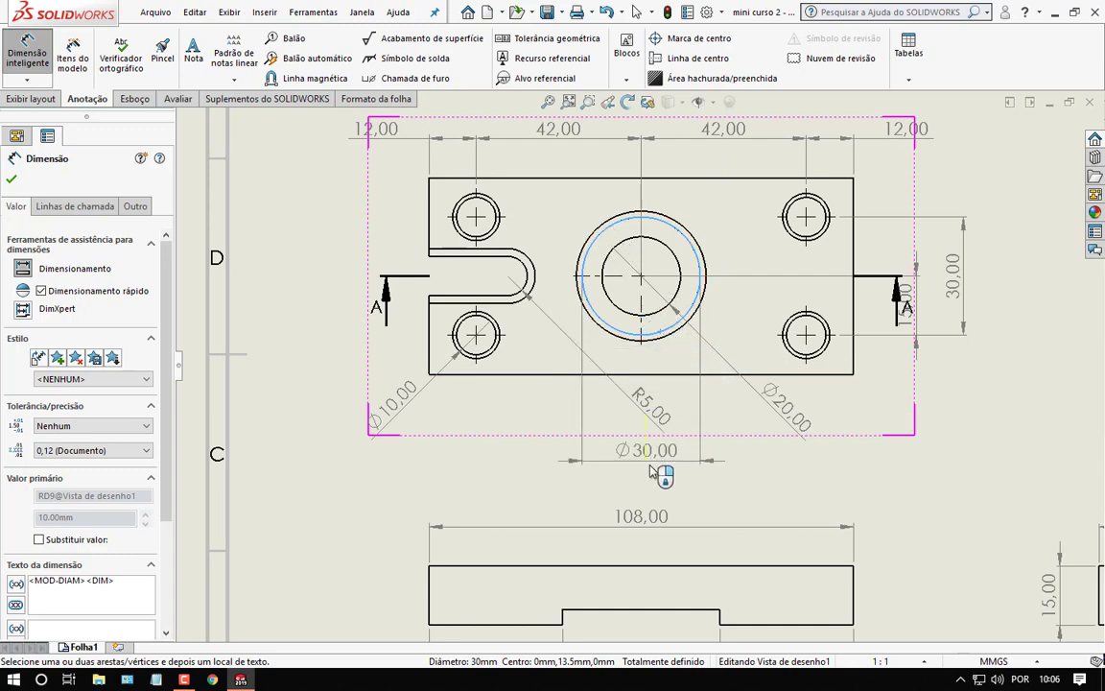
pyautogui.click(650, 472)
pyautogui.scroll(2, 635, 341)
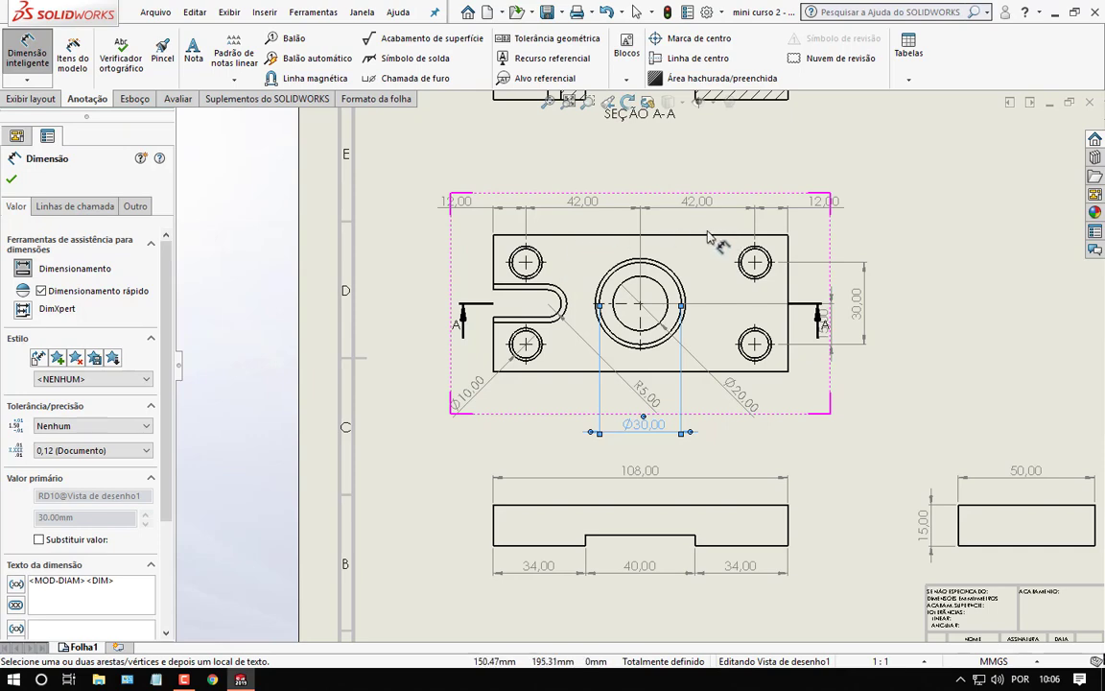
# - Dimension the 20,00 upper-edge distance and the 10,00 slot width
pyautogui.scroll(-2, 480, 234)
pyautogui.scroll(-1, 479, 233)
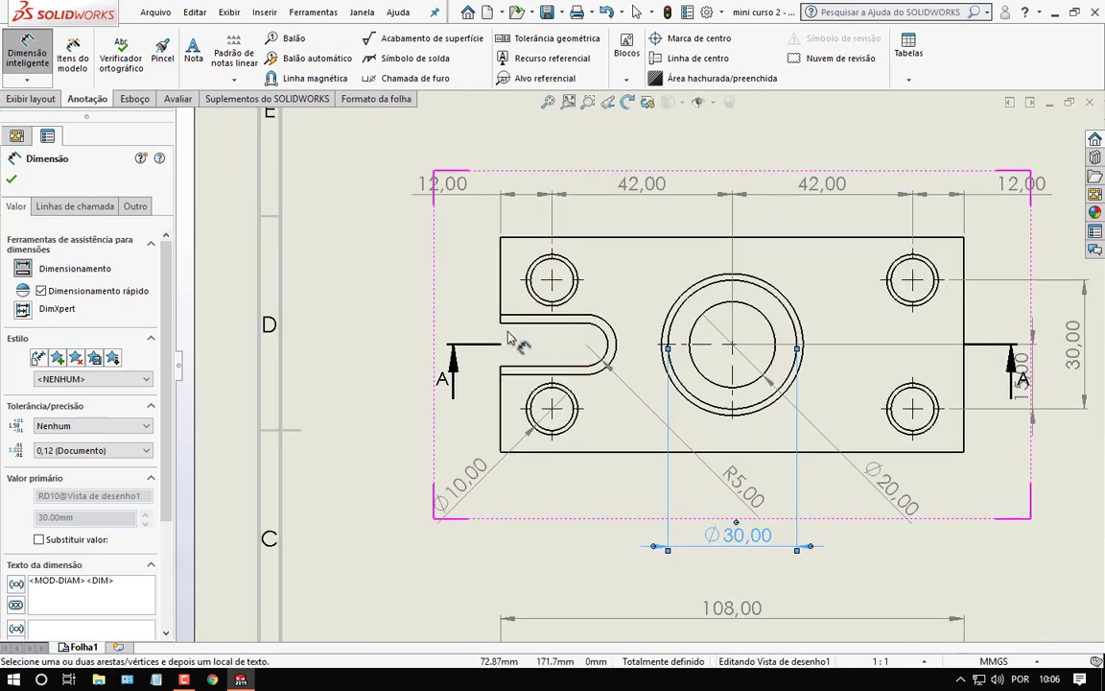
pyautogui.click(506, 275)
pyautogui.click(446, 278)
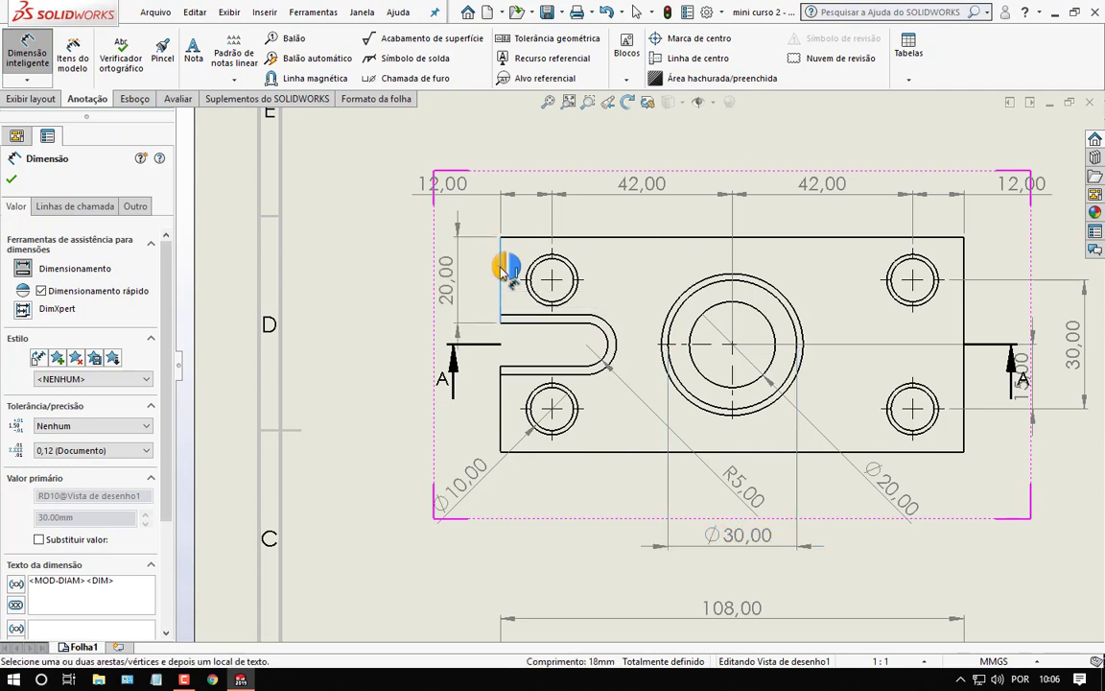
pyautogui.click(507, 323)
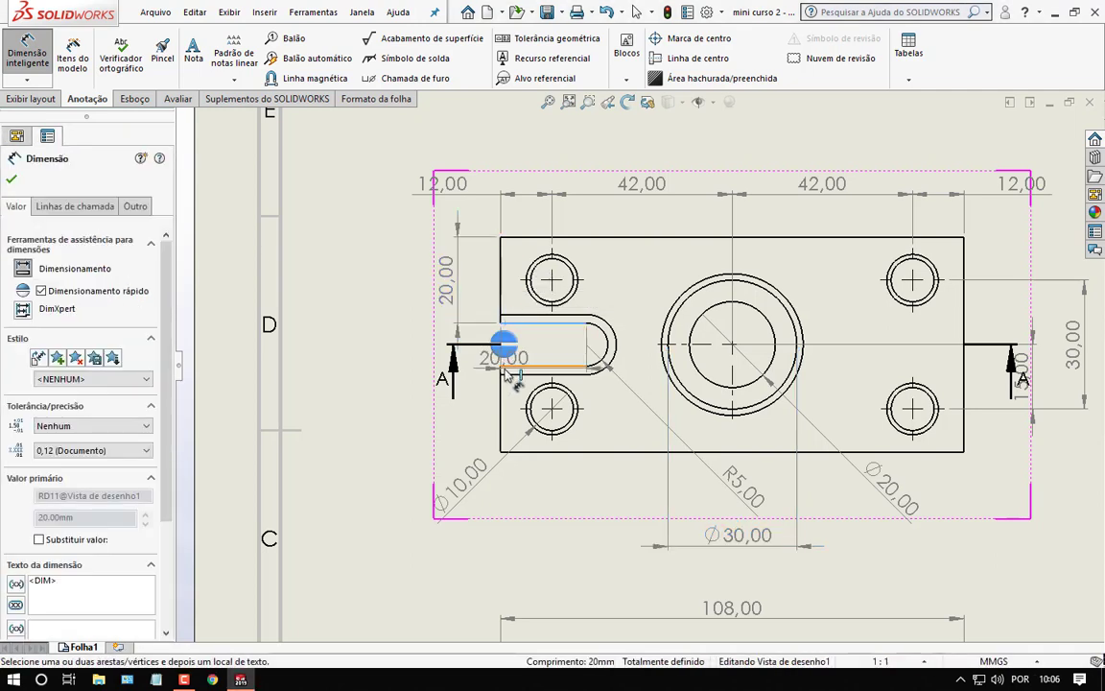
pyautogui.click(508, 367)
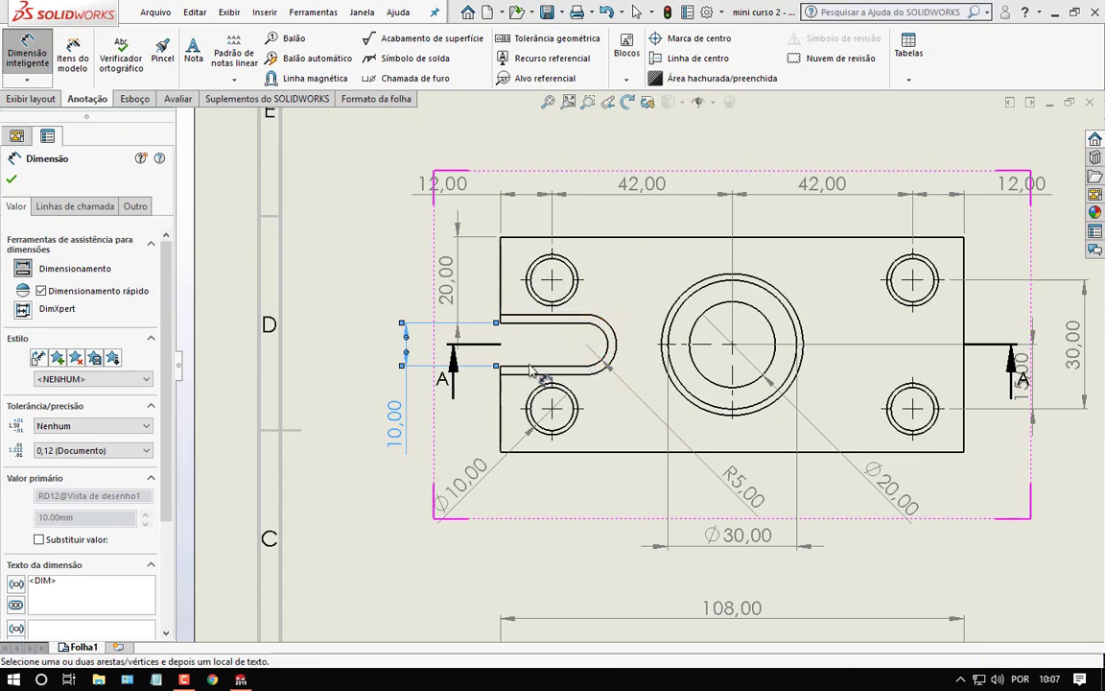
# - Add the 2,00 slot offset and the 20,00 horizontal distance to the slot's rounded end
pyautogui.click(519, 366)
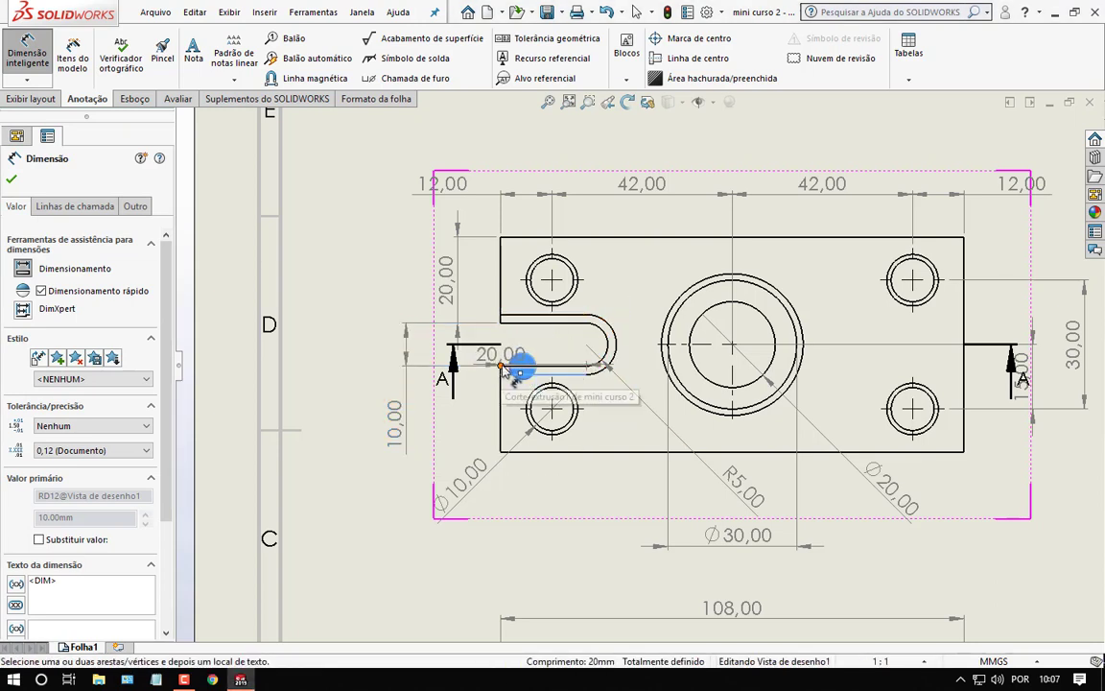
pyautogui.click(575, 371)
pyautogui.click(573, 371)
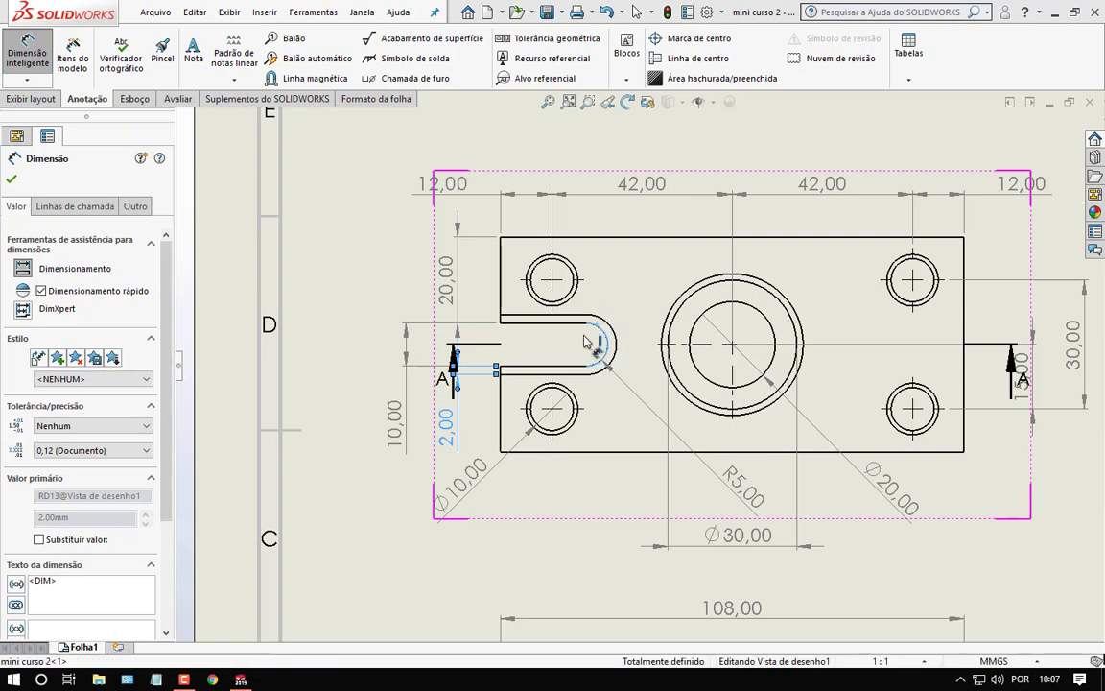
pyautogui.click(601, 336)
pyautogui.click(501, 403)
pyautogui.click(501, 396)
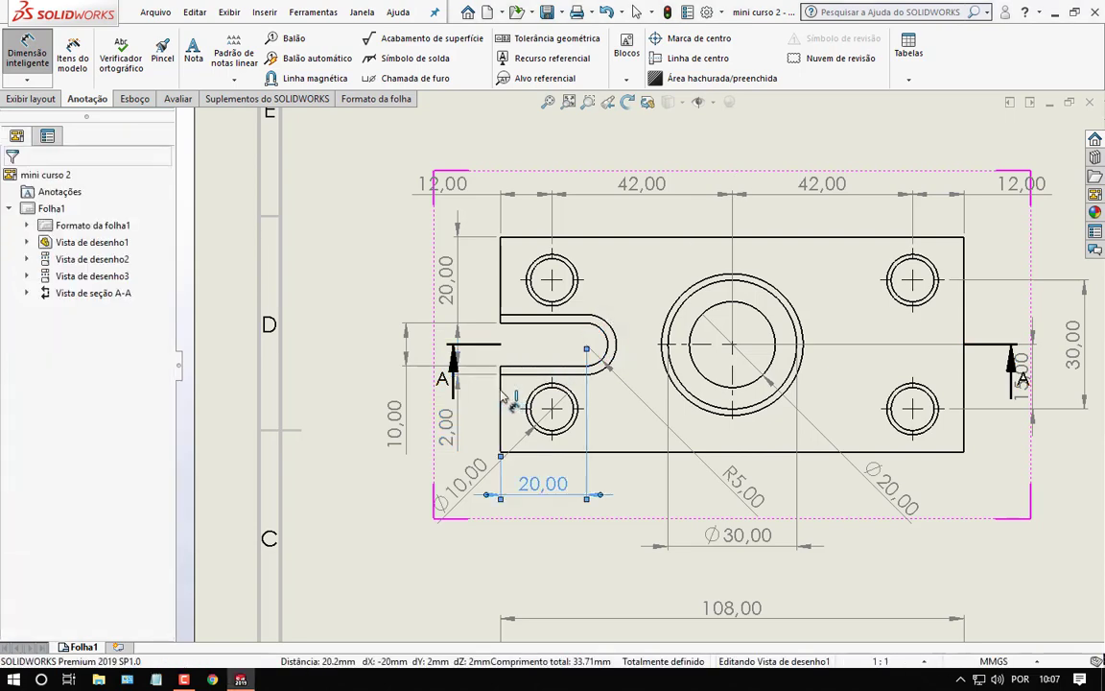
pyautogui.scroll(5, 637, 369)
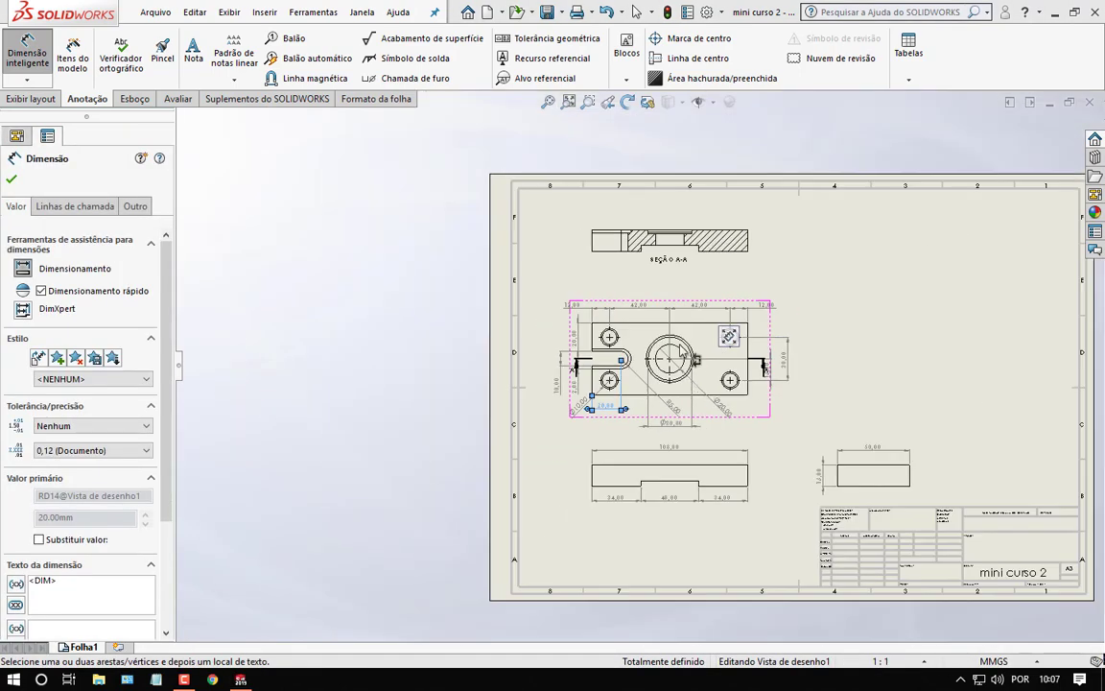
# - Insert dashed centerlines through the holes and central bore in Section A-A
pyautogui.scroll(-3, 661, 254)
pyautogui.scroll(-2, 768, 317)
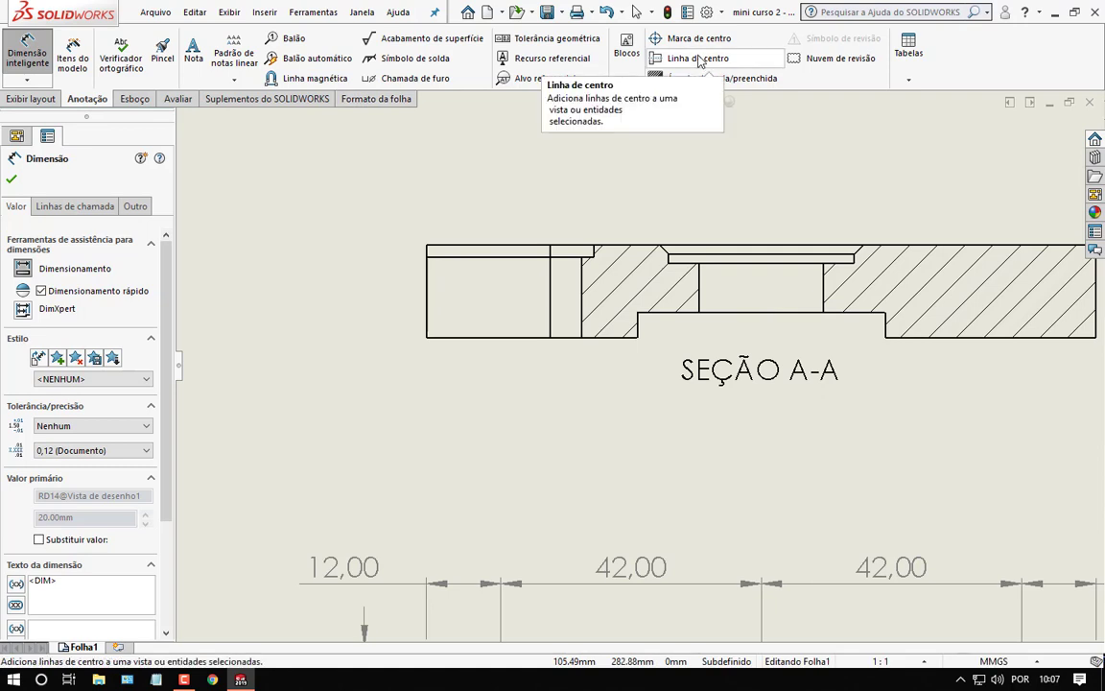
pyautogui.click(699, 61)
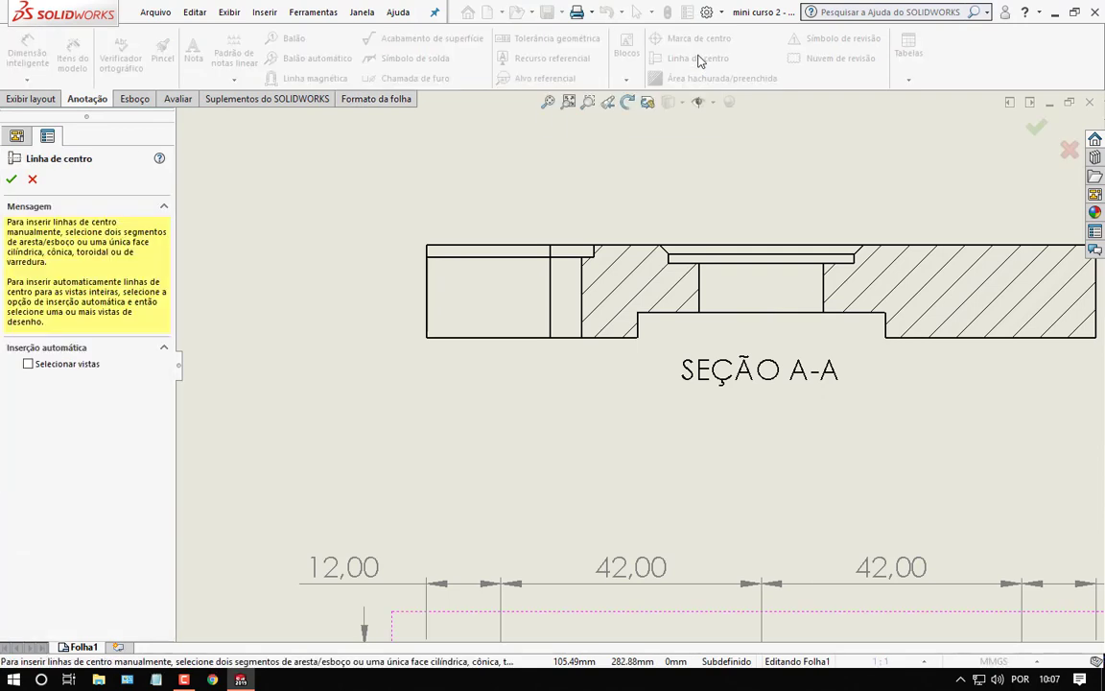
pyautogui.click(764, 299)
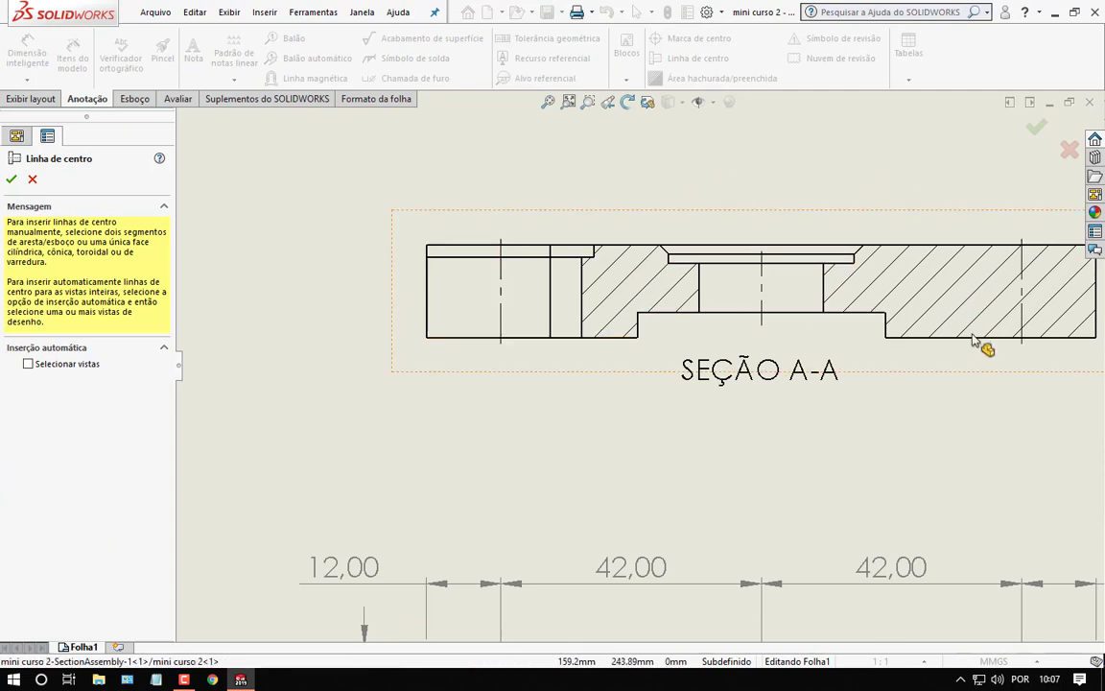
# - Finish the centre lines and select the lower front view, Vista de desenho2, to edit its properties
pyautogui.click(12, 181)
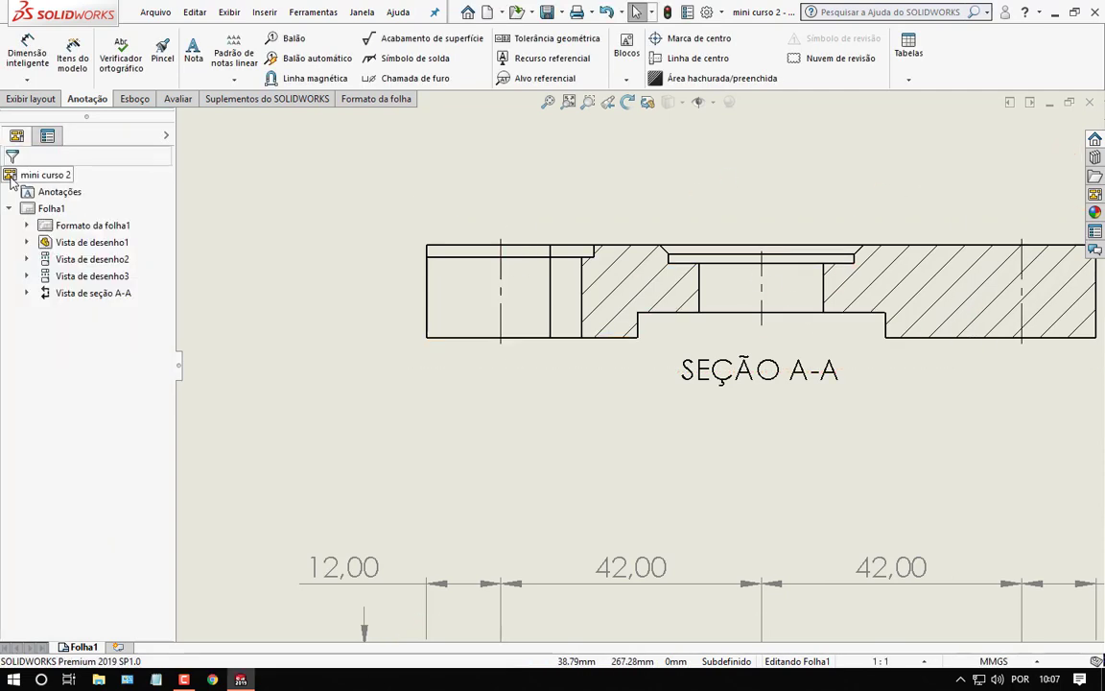
pyautogui.scroll(5, 638, 364)
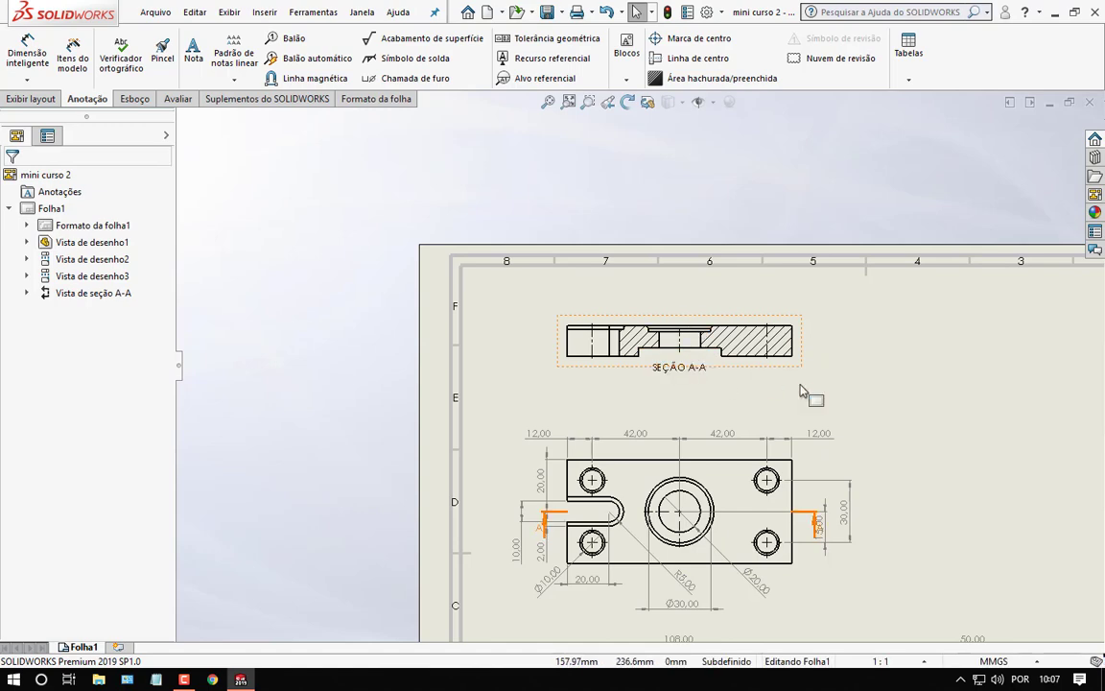
pyautogui.scroll(3, 888, 523)
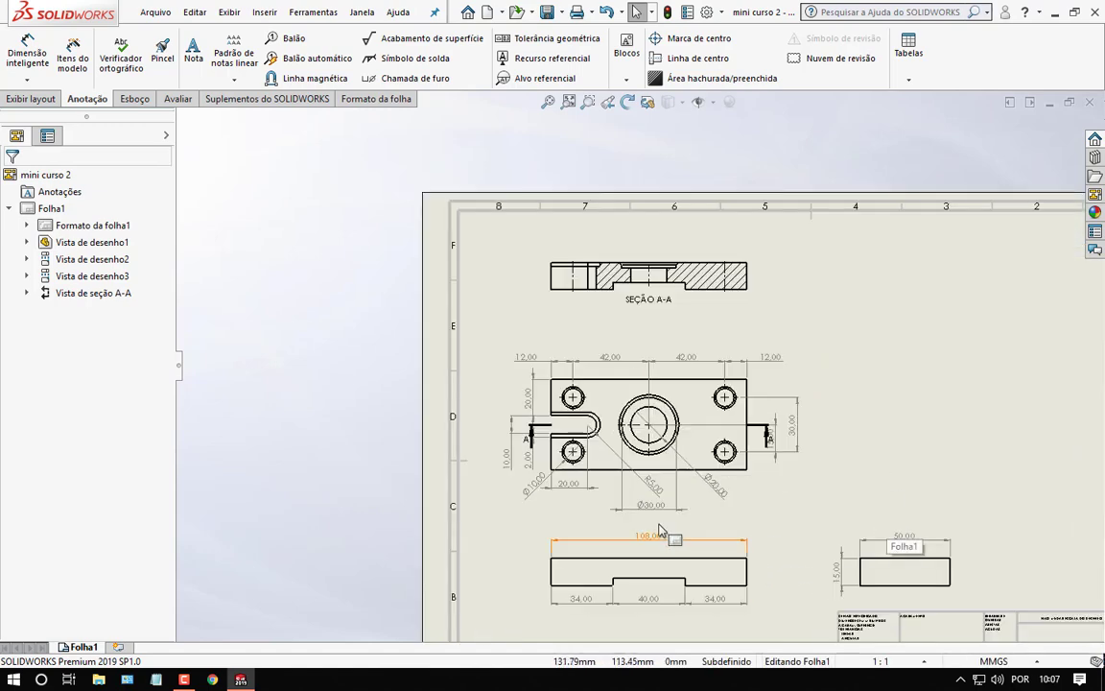
pyautogui.scroll(-2, 657, 547)
pyautogui.scroll(-3, 659, 549)
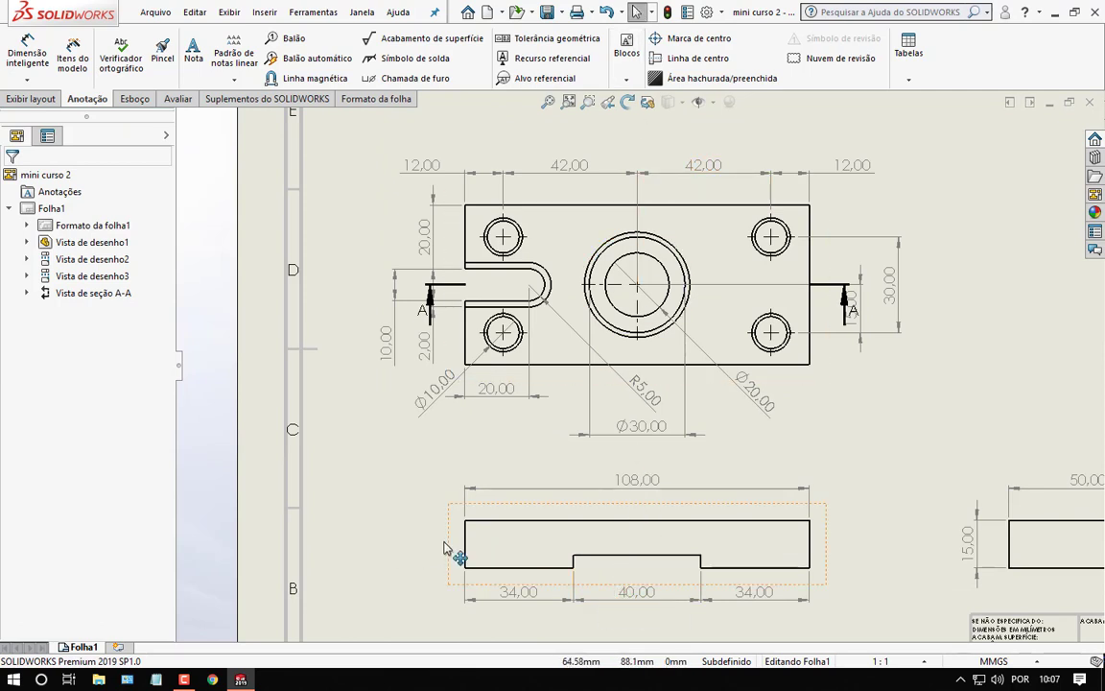
pyautogui.click(401, 491)
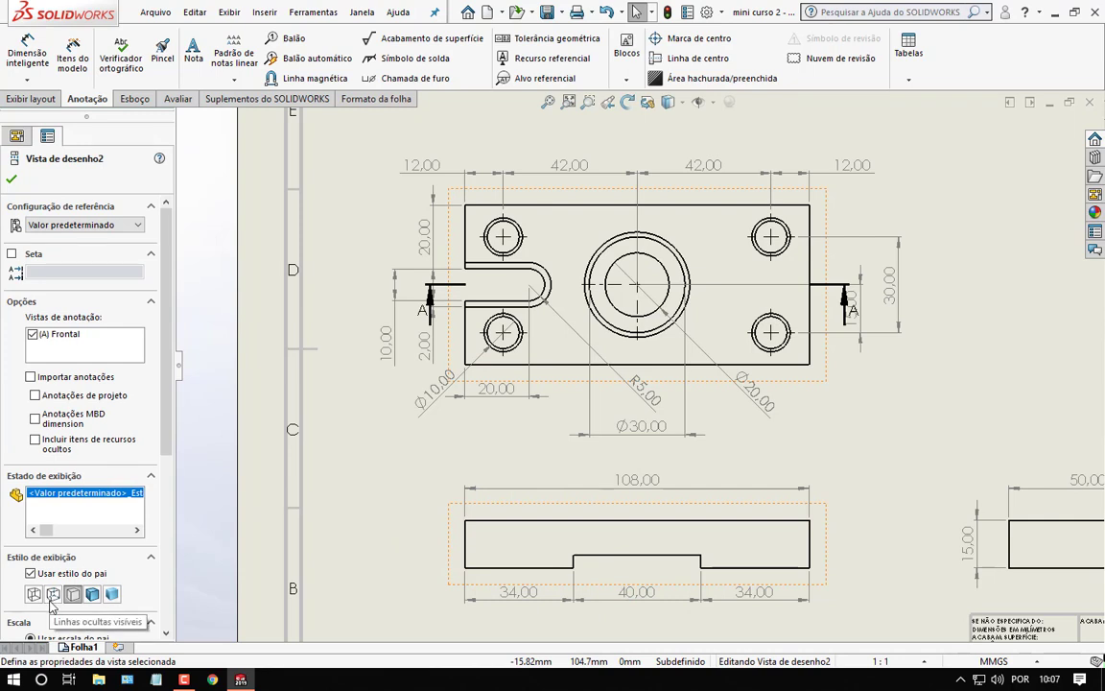
# - Set Vista de desenho2's display style to Hidden Lines Visible and close its properties
pyautogui.click(51, 596)
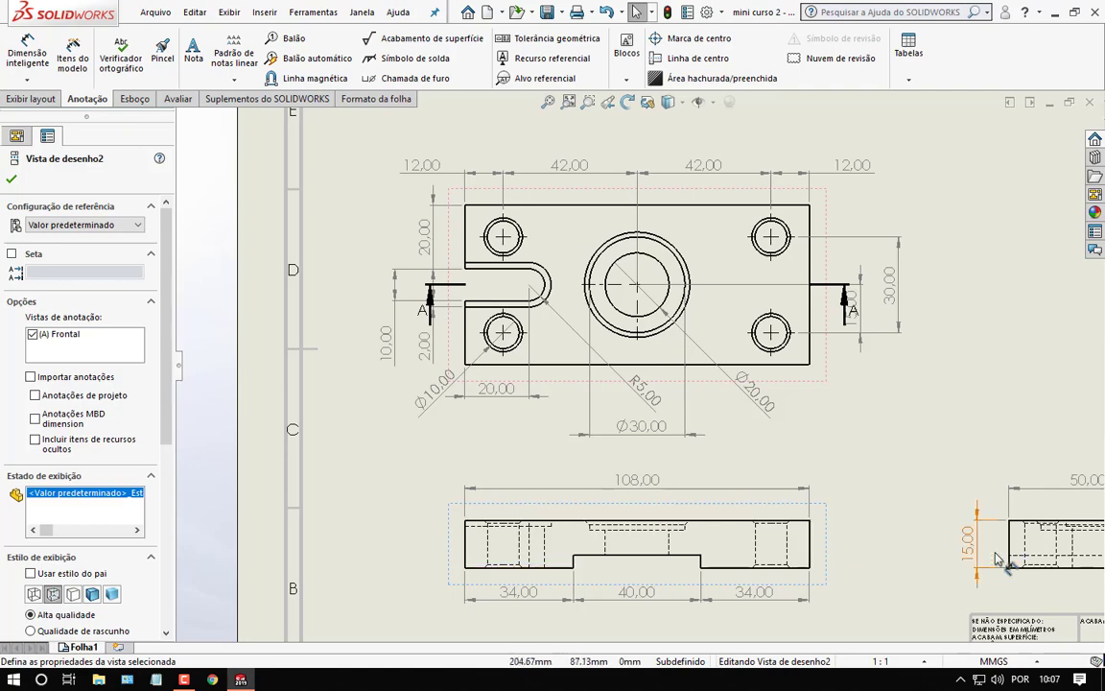
pyautogui.scroll(2, 998, 559)
pyautogui.scroll(2, 997, 559)
pyautogui.scroll(-4, 863, 450)
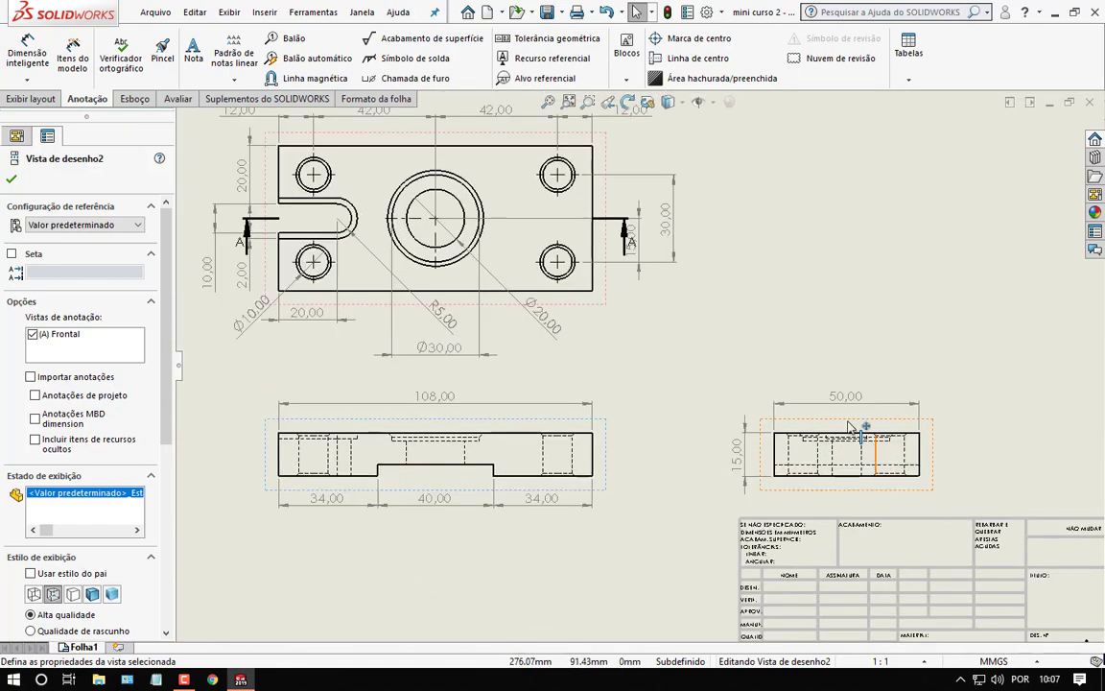
pyautogui.scroll(-1, 449, 414)
pyautogui.scroll(-1, 437, 412)
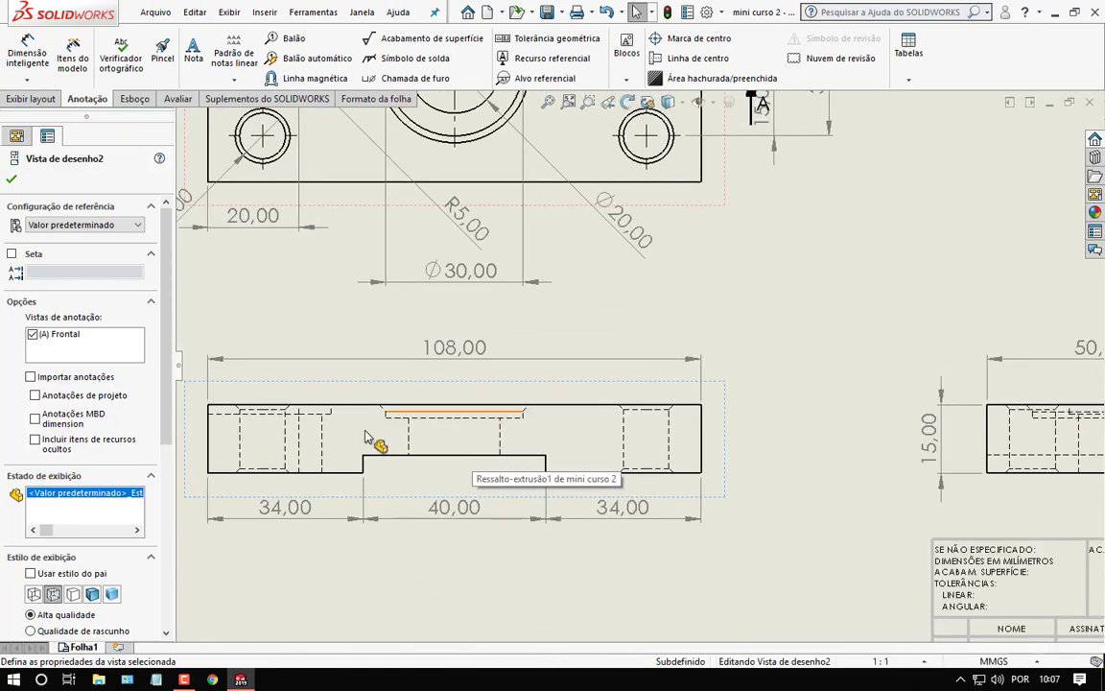
pyautogui.scroll(-1, 671, 451)
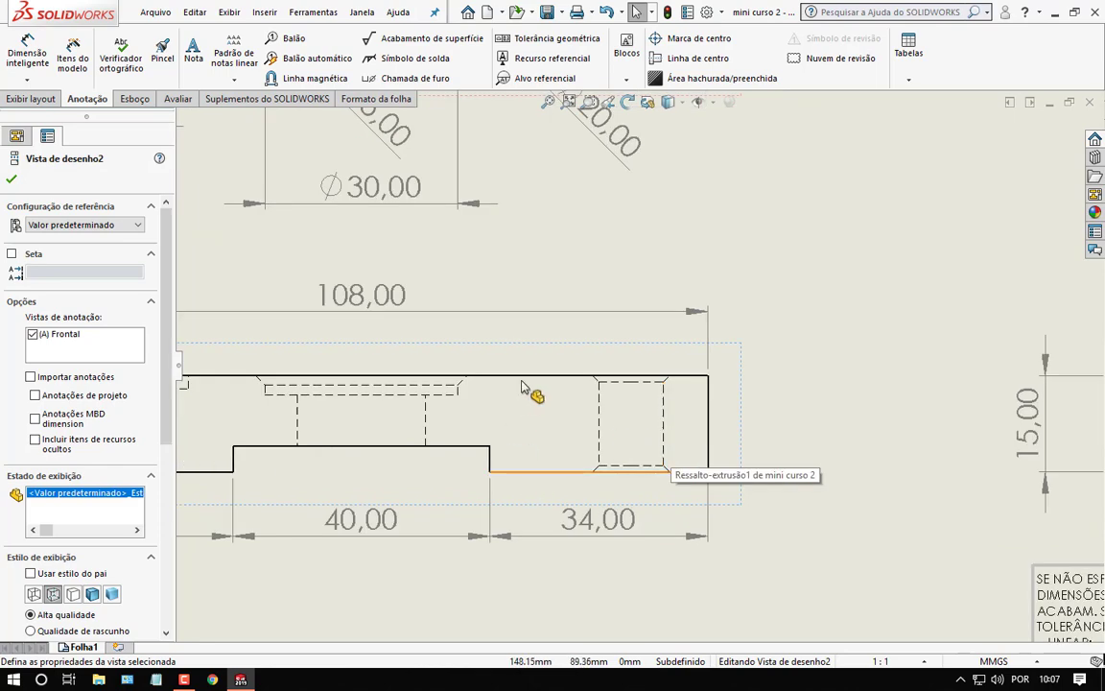
pyautogui.scroll(2, 619, 413)
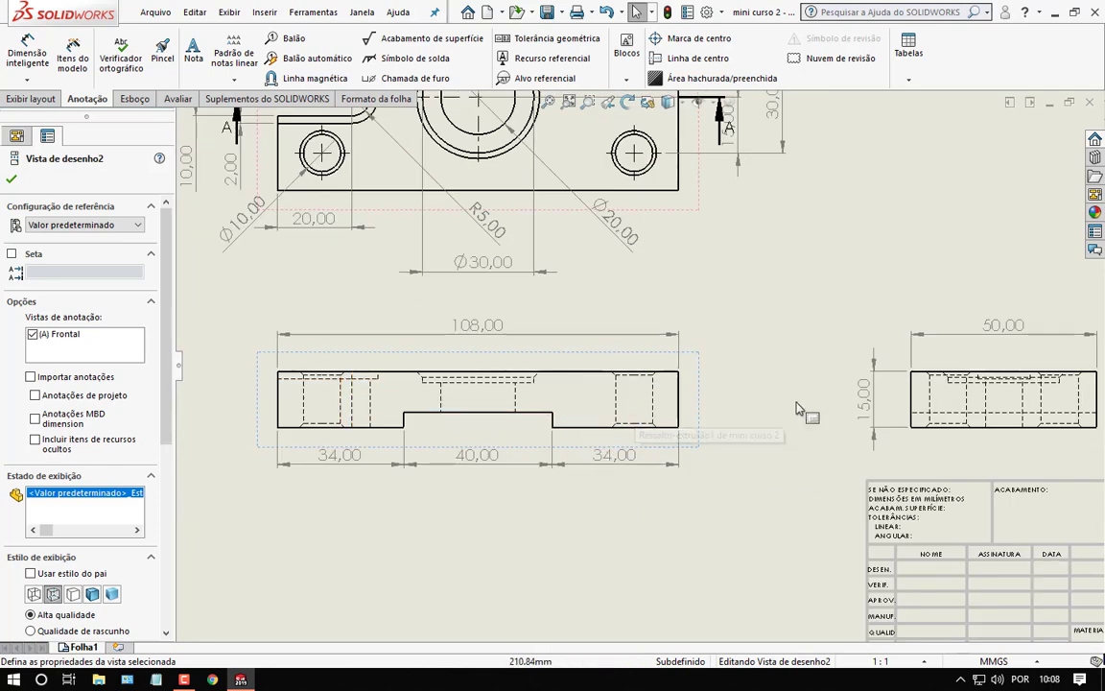
pyautogui.scroll(2, 969, 408)
pyautogui.scroll(-2, 959, 403)
pyautogui.scroll(-2, 662, 350)
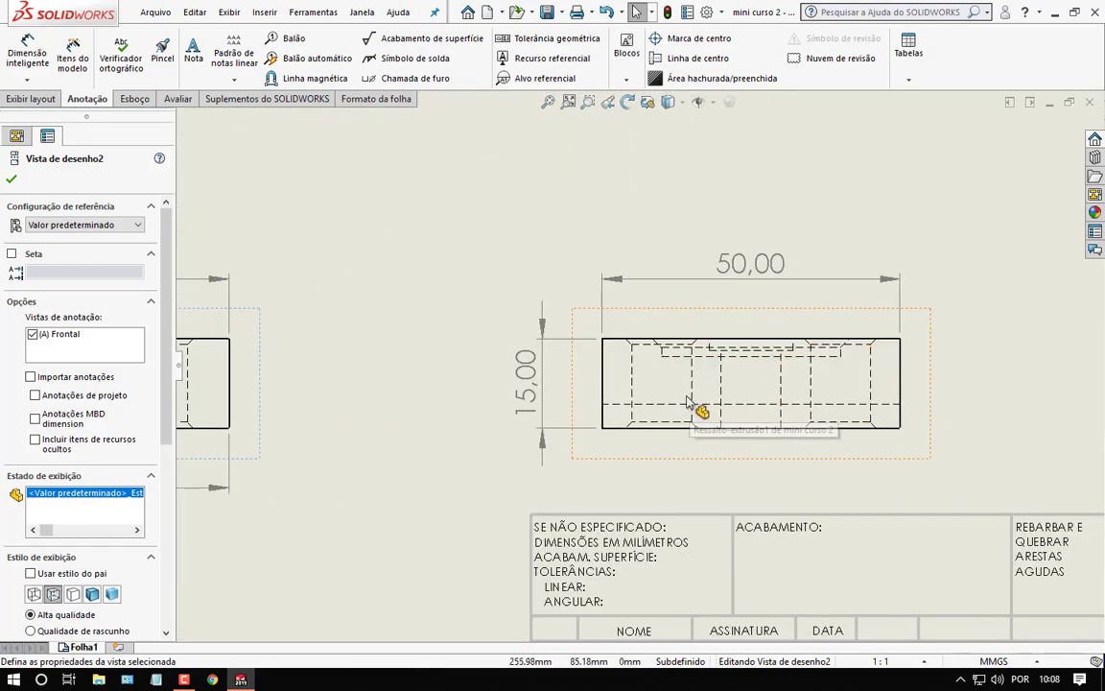
pyautogui.scroll(1, 686, 410)
pyautogui.scroll(2, 638, 369)
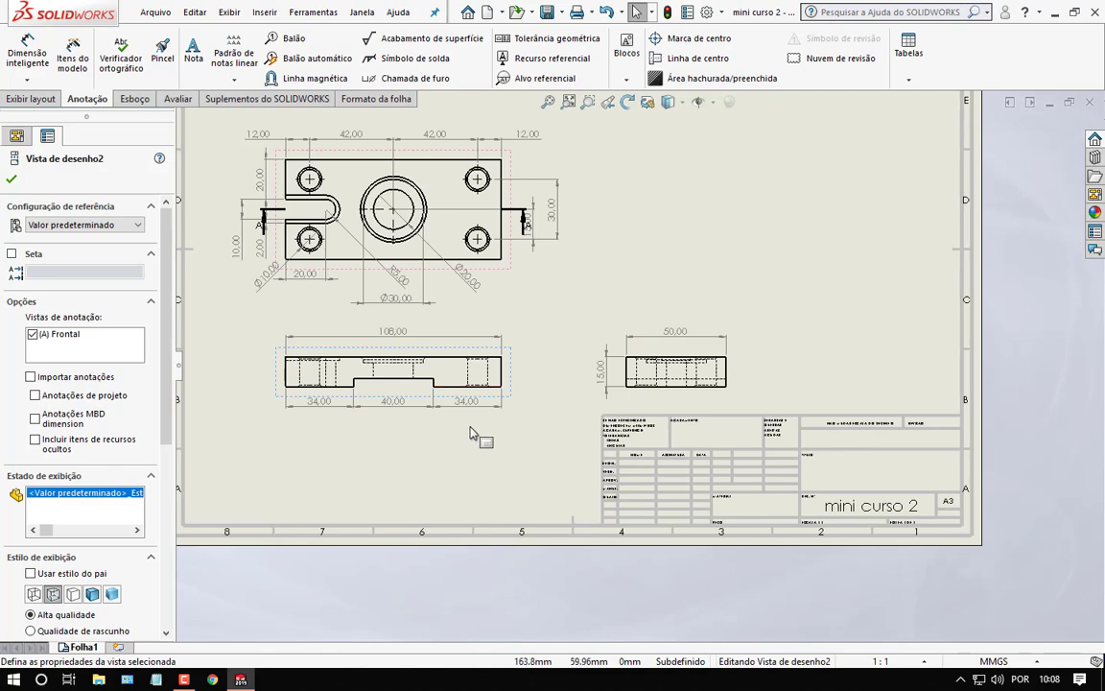
pyautogui.scroll(2, 628, 351)
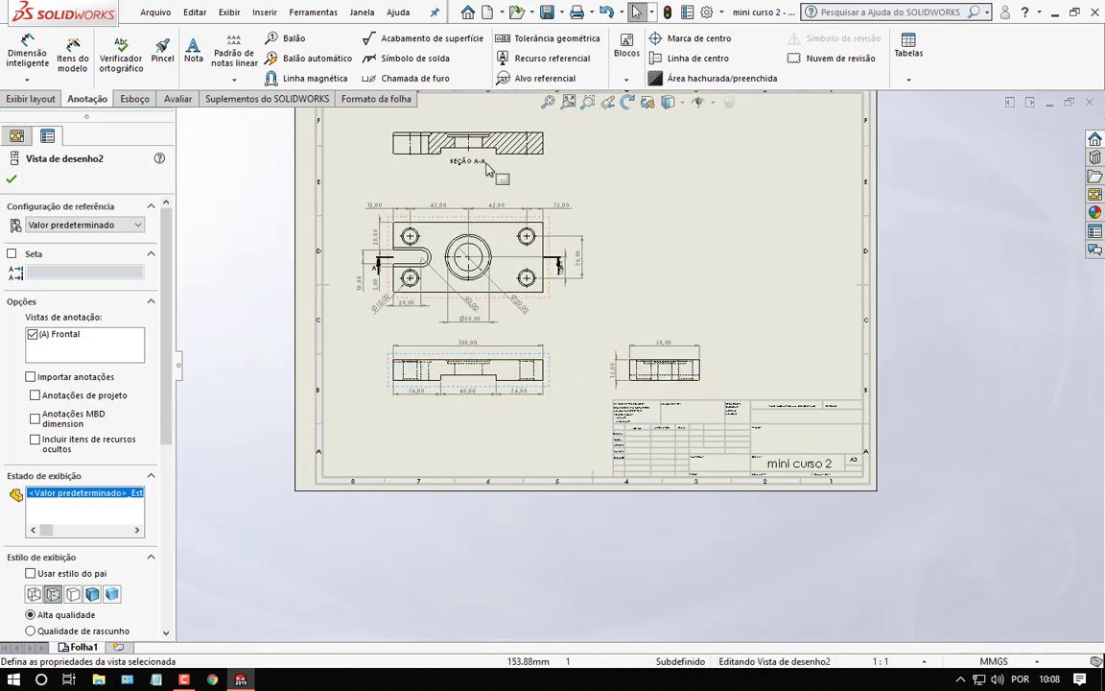
pyautogui.scroll(-1, 479, 169)
pyautogui.scroll(-1, 497, 197)
pyautogui.scroll(-1, 518, 235)
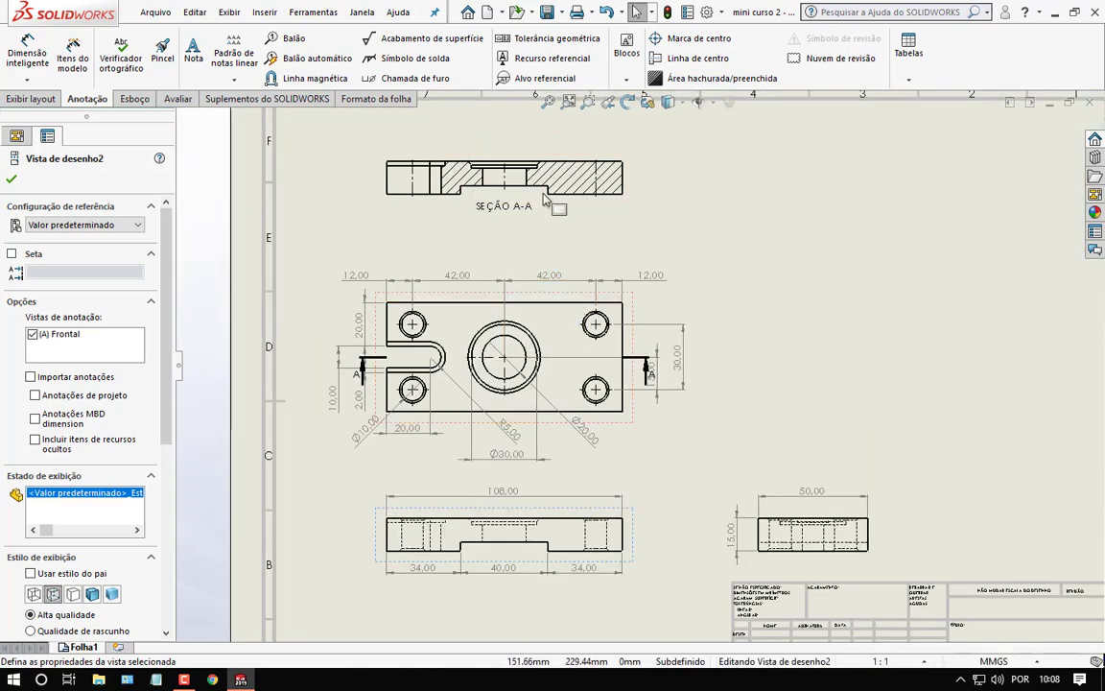
pyautogui.scroll(-1, 499, 456)
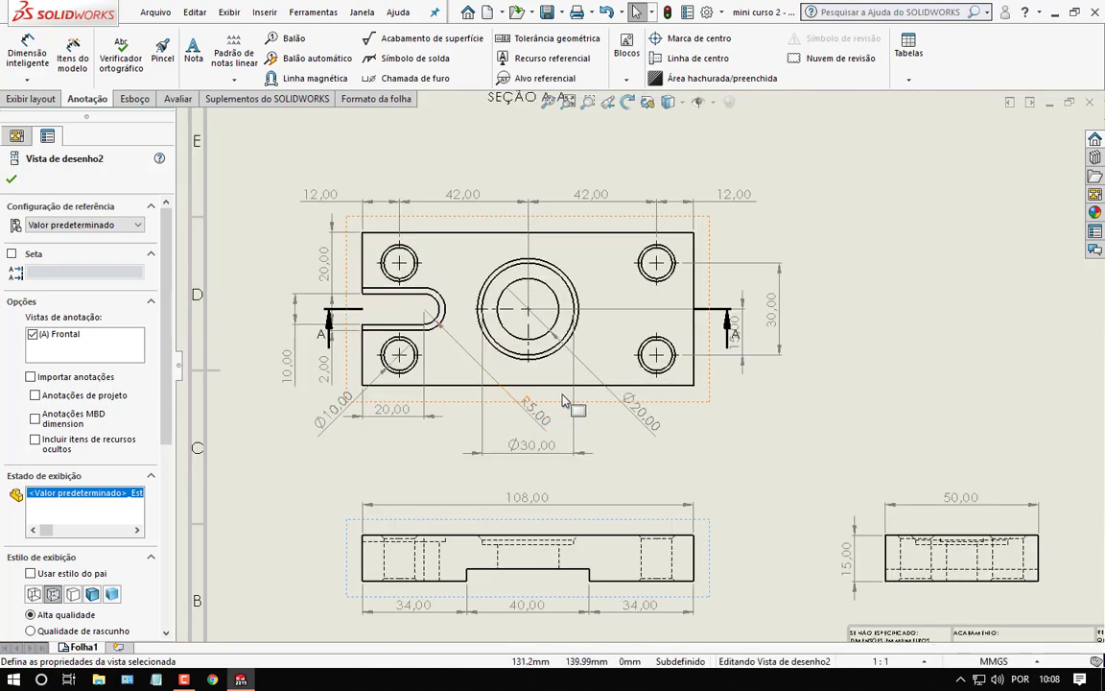
pyautogui.scroll(-1, 499, 456)
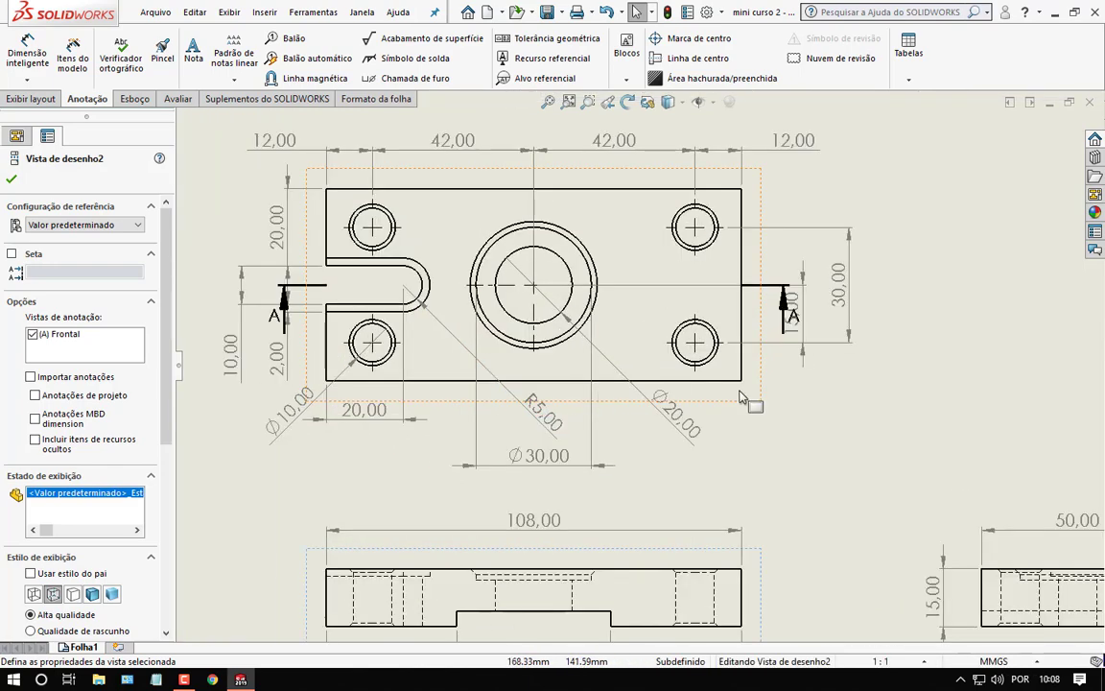
pyautogui.click(12, 178)
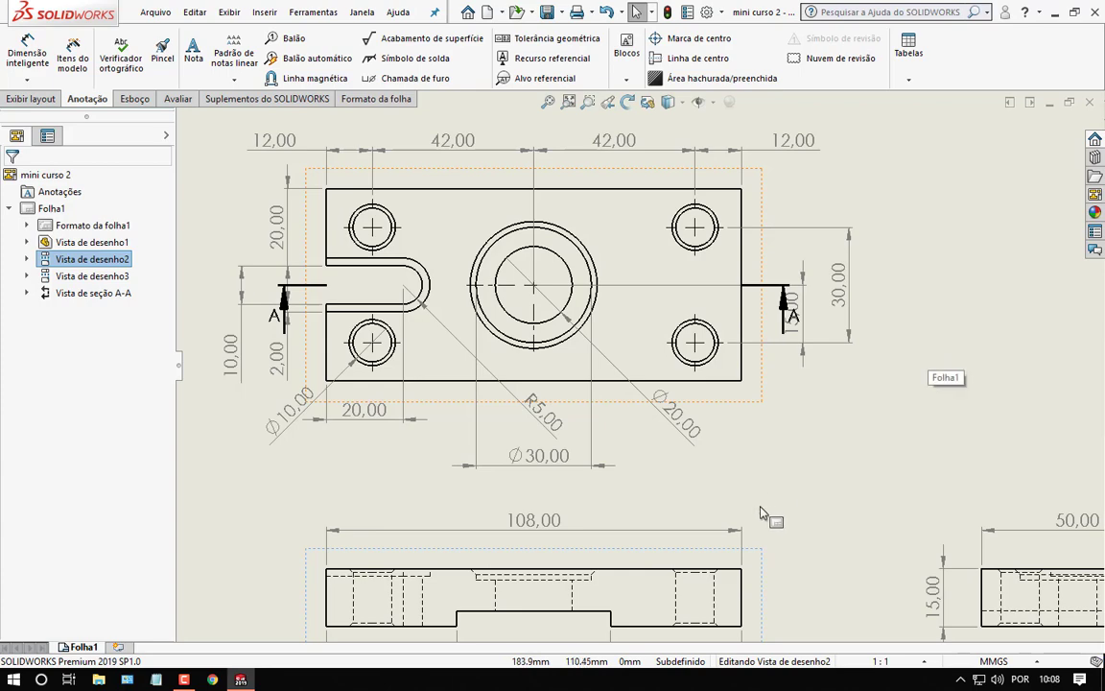
pyautogui.scroll(2, 764, 507)
pyautogui.scroll(-2, 585, 576)
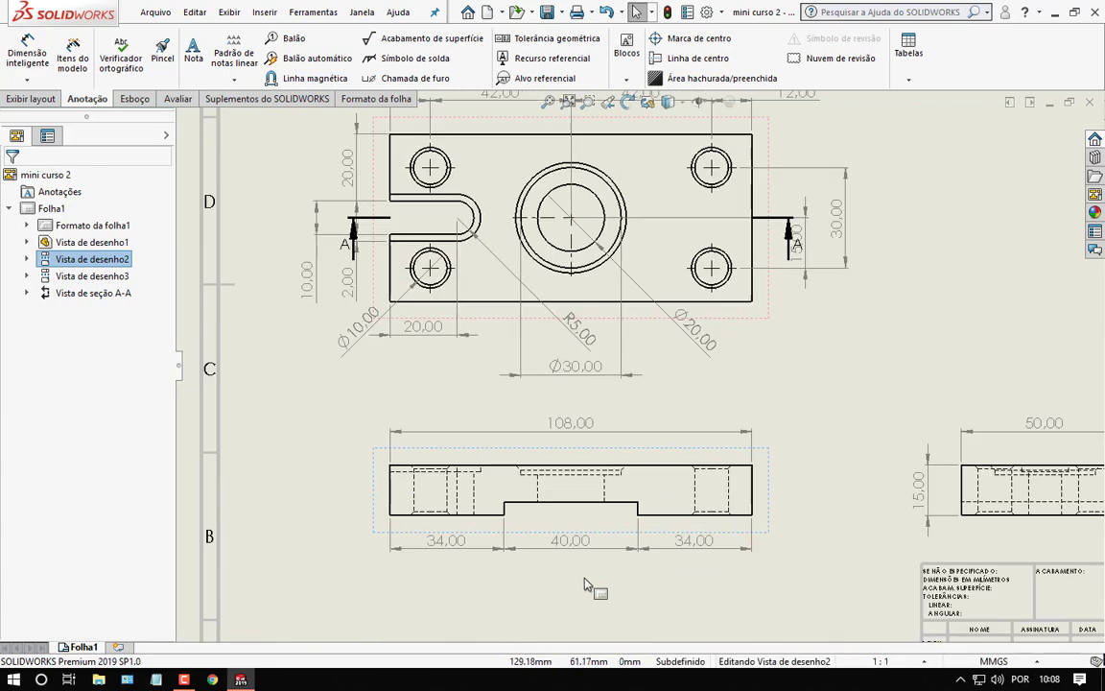
# - Set the left 34 and the 40 front-view dimensions to precision Nenhum
pyautogui.click(403, 519)
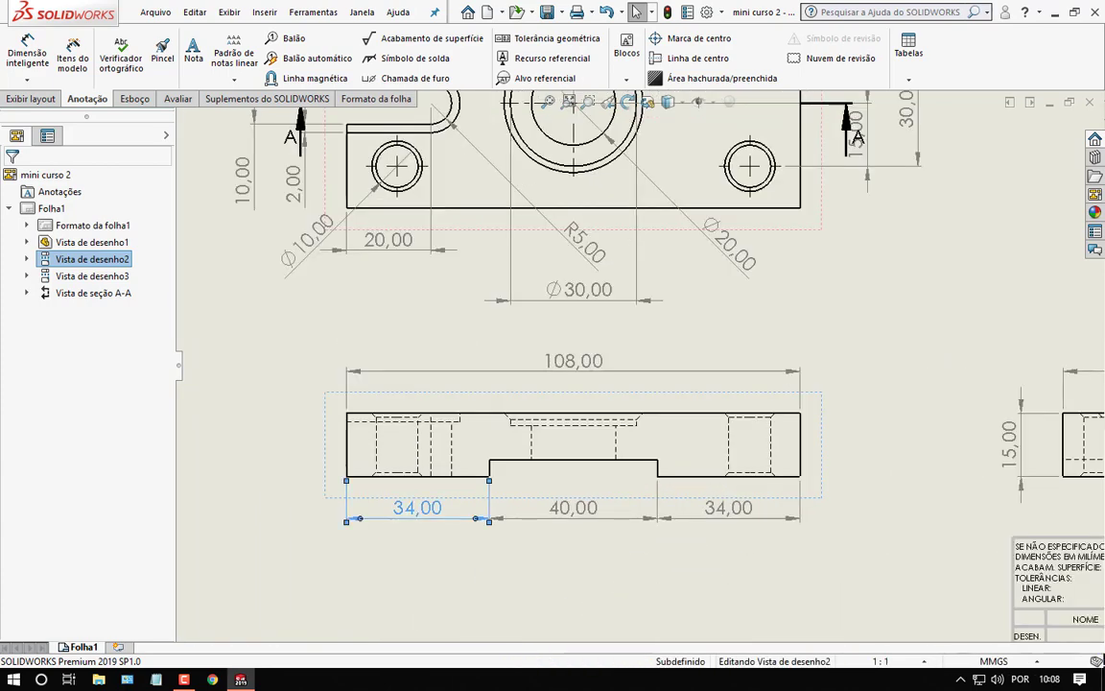
pyautogui.click(94, 353)
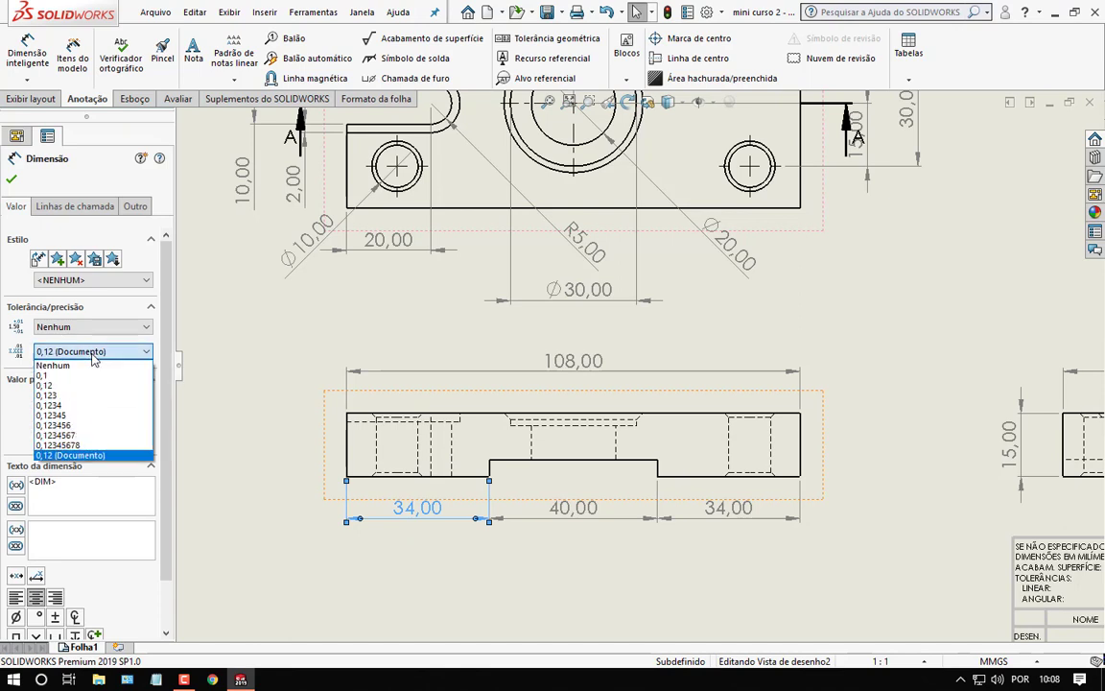
pyautogui.click(50, 367)
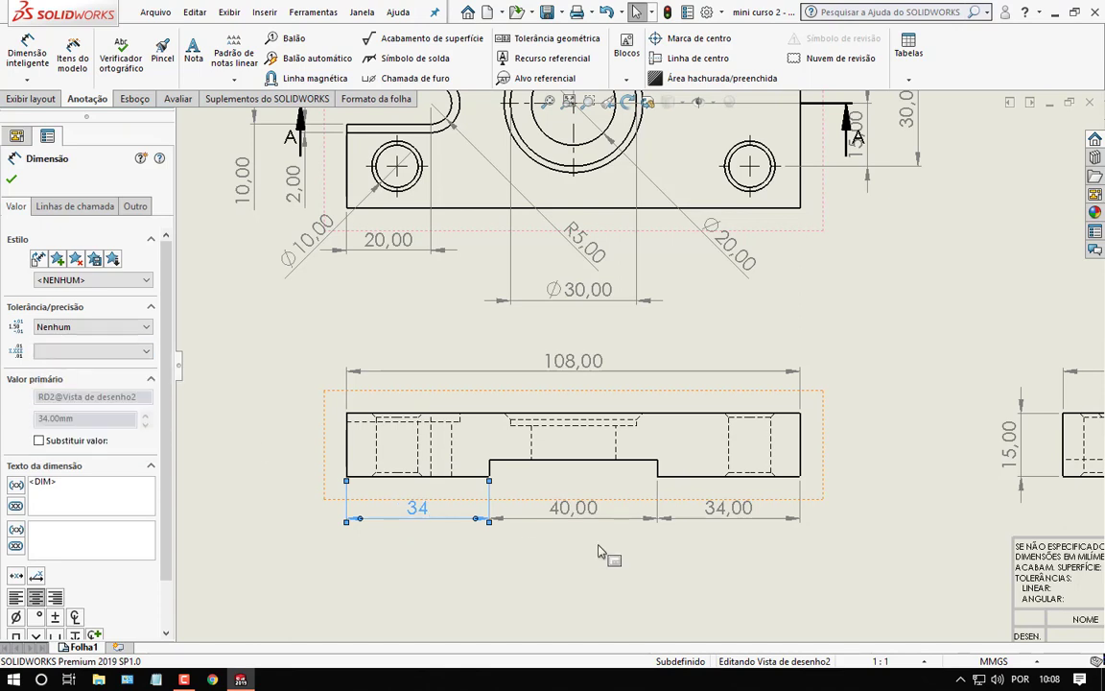
pyautogui.click(638, 519)
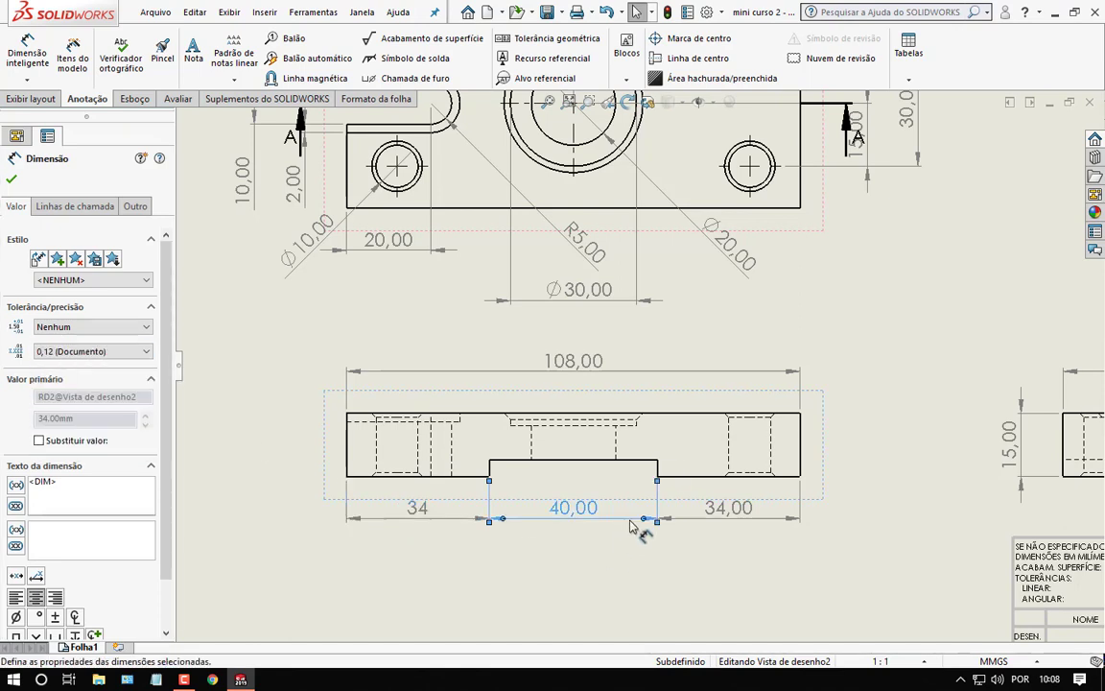
pyautogui.click(42, 354)
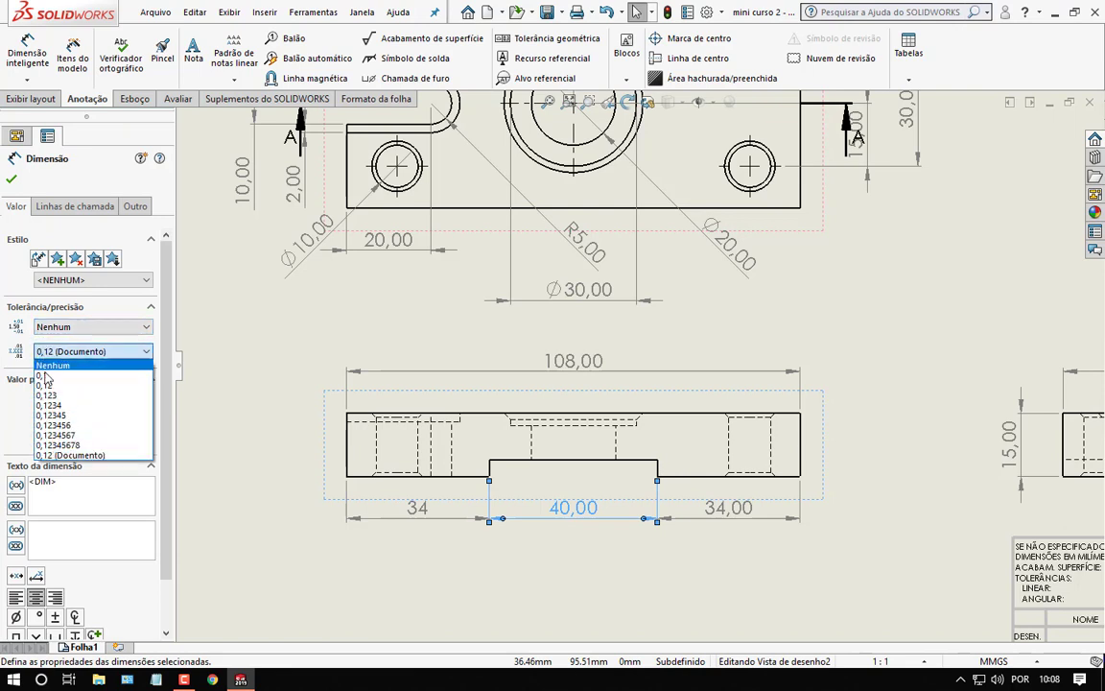
pyautogui.click(48, 367)
# - Remove the decimals from the right 34 and the overall 108 front-view dimensions
pyautogui.click(777, 521)
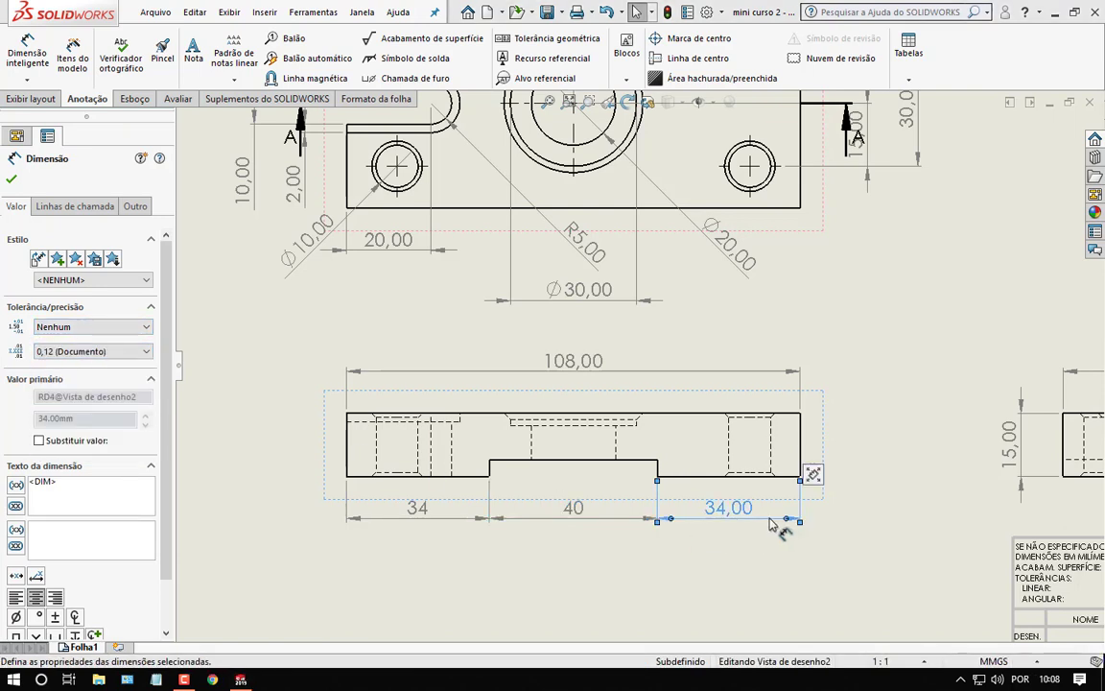
pyautogui.click(92, 351)
pyautogui.click(58, 365)
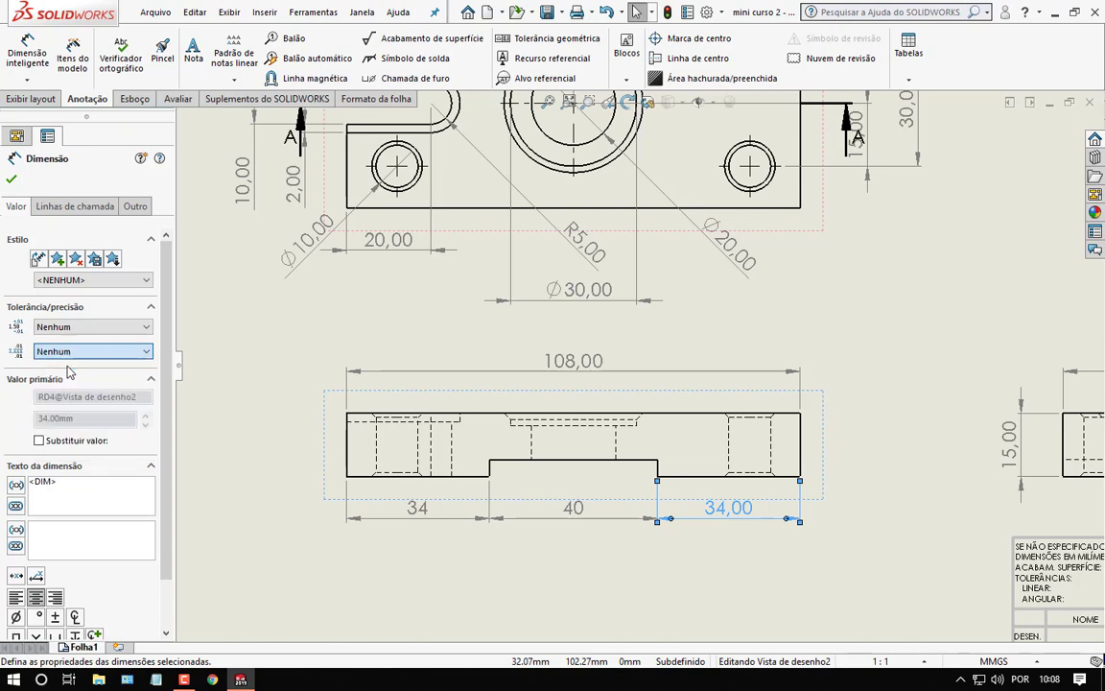
pyautogui.click(689, 371)
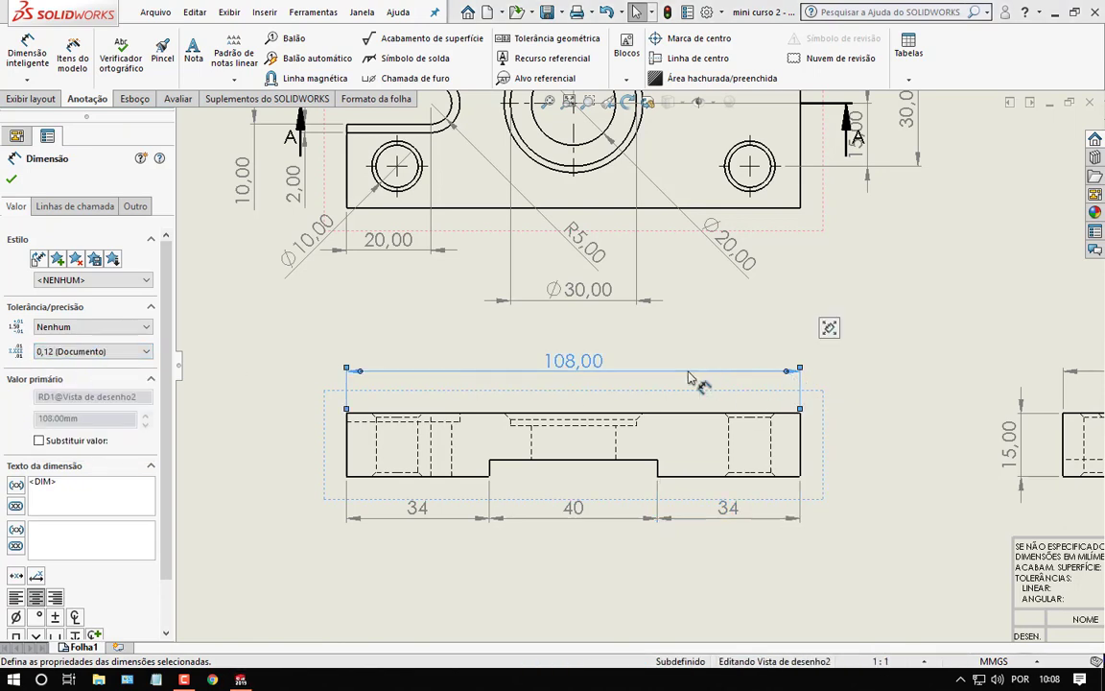
pyautogui.click(93, 351)
pyautogui.click(57, 366)
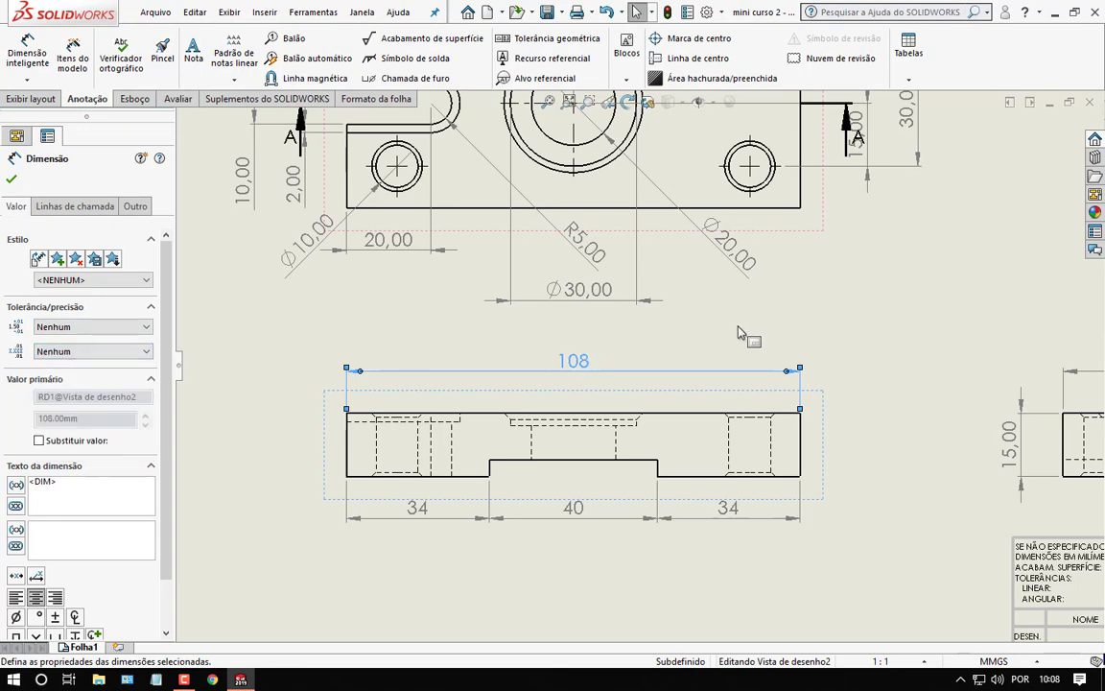
pyautogui.click(605, 290)
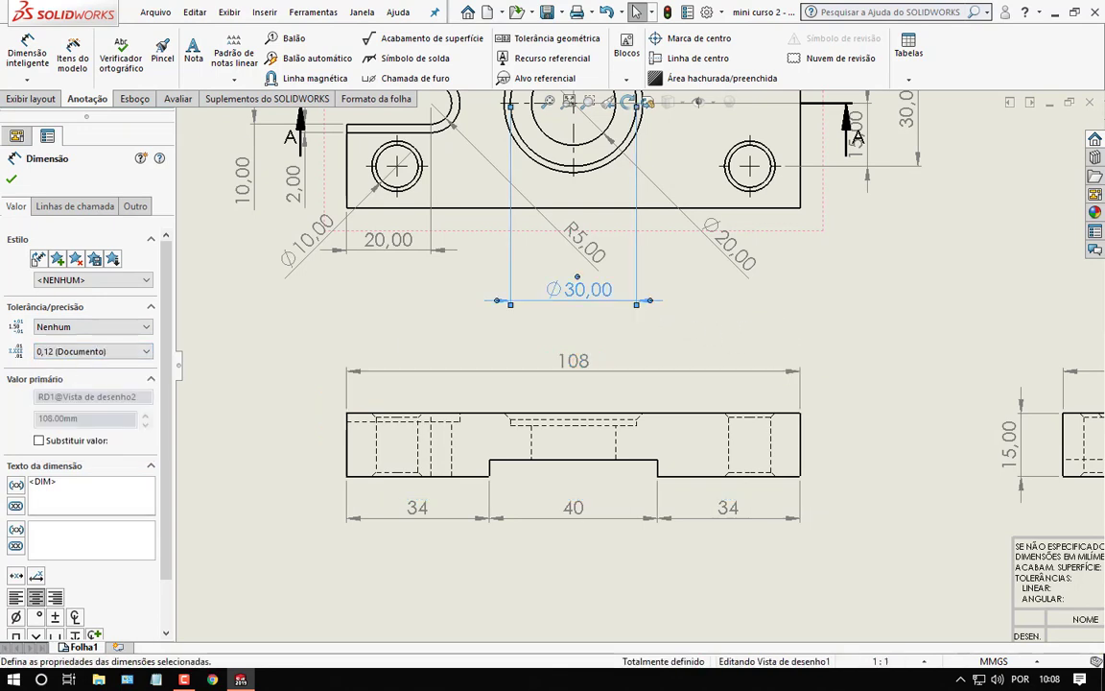
# - Set the top view's Ø30, 20 and Ø10 dimensions to precision Nenhum
pyautogui.click(75, 353)
pyautogui.click(67, 365)
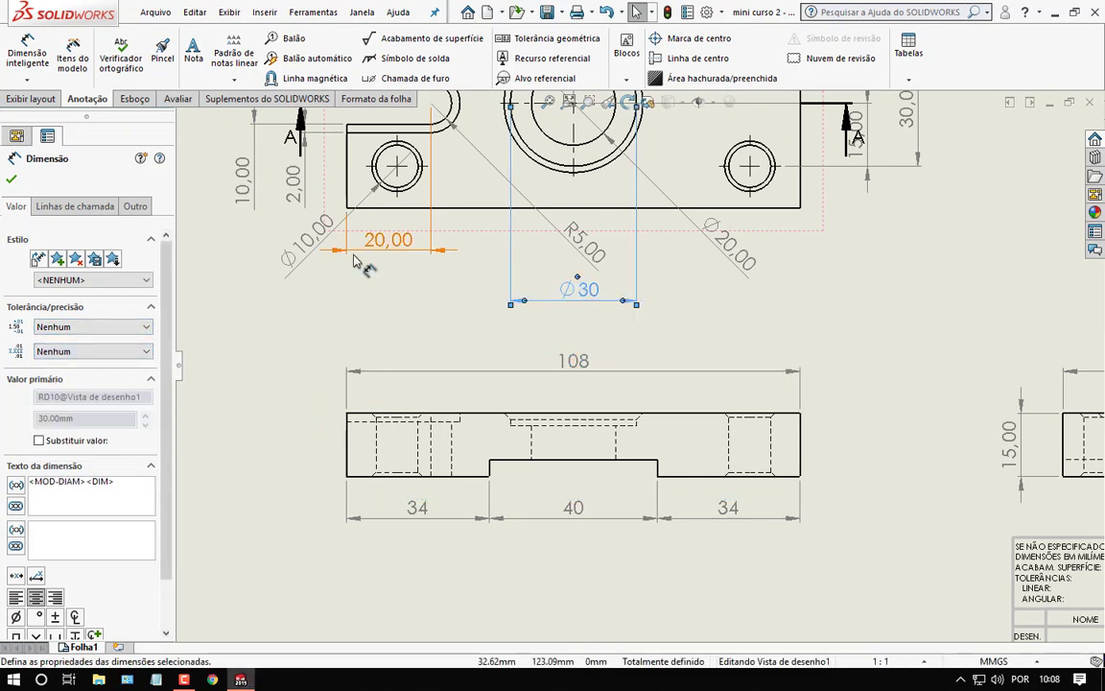
pyautogui.click(388, 239)
pyautogui.click(93, 351)
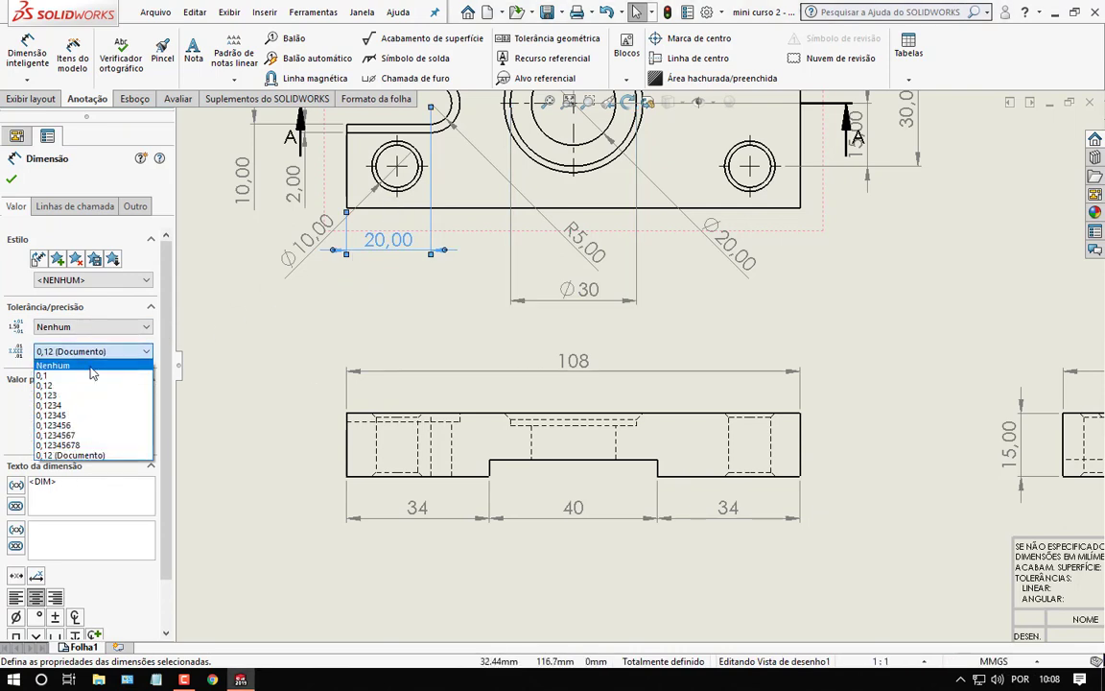
pyautogui.click(86, 365)
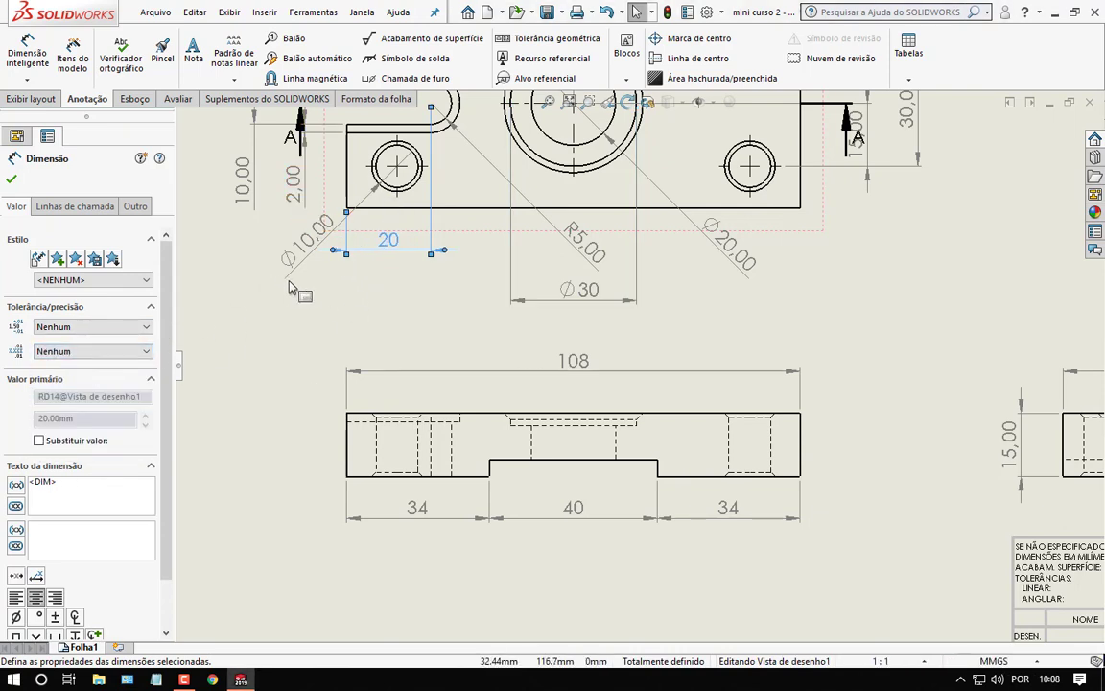
pyautogui.click(305, 242)
pyautogui.click(93, 351)
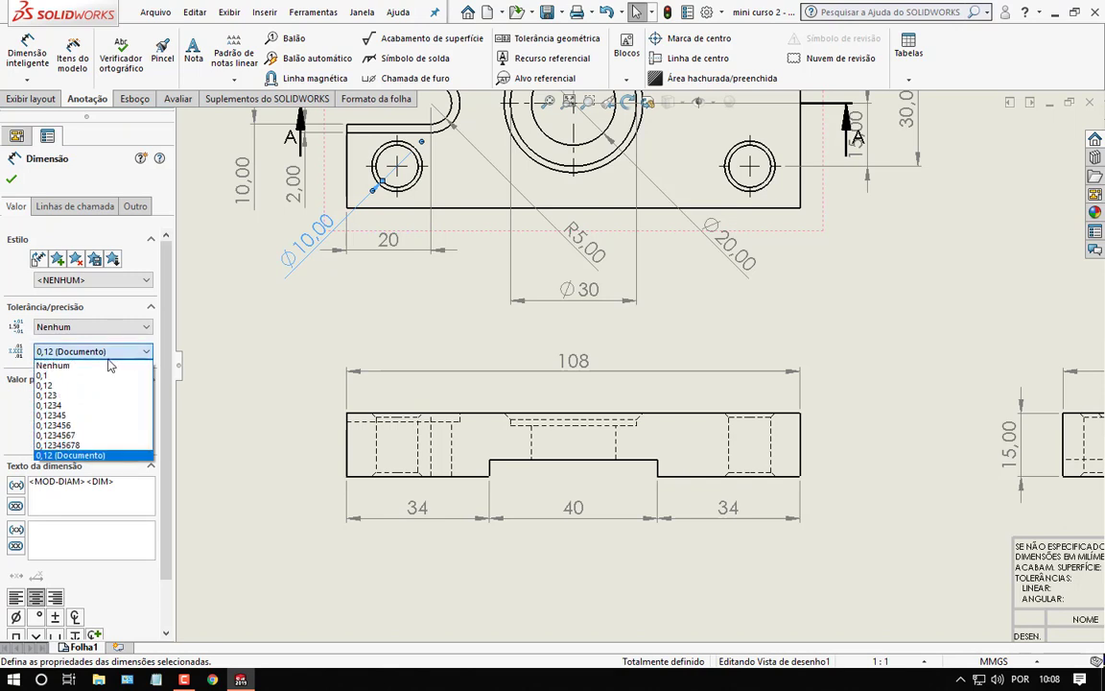
pyautogui.click(85, 367)
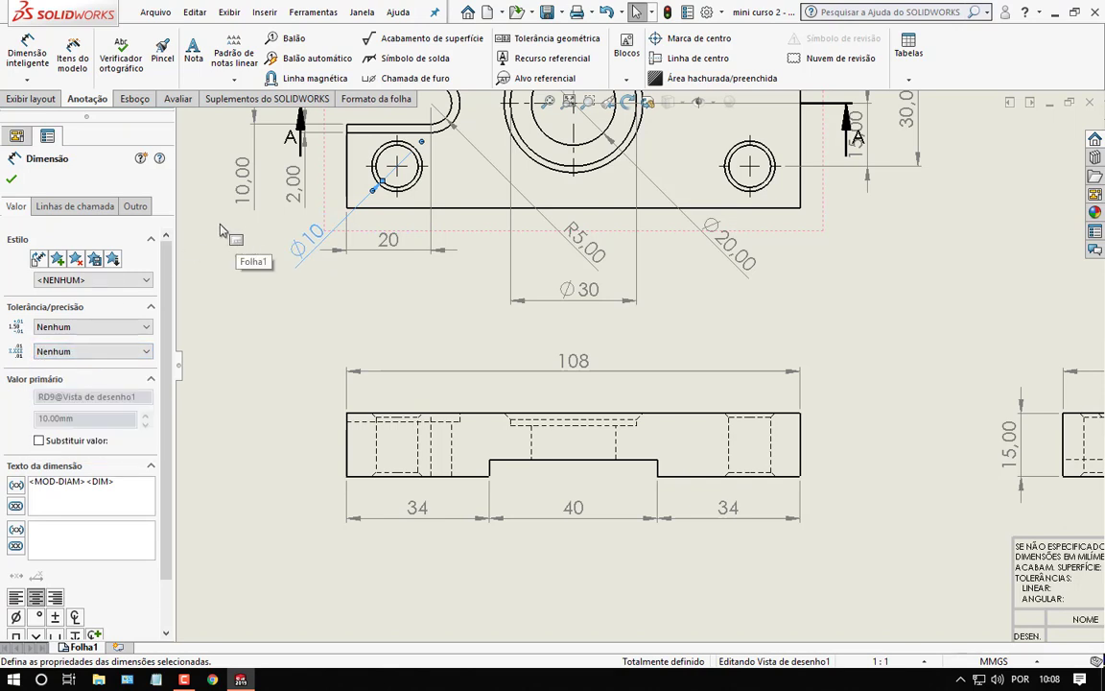
# - Remove the decimals from the top view's vertical 10 and 2 dimensions
pyautogui.moveTo(191, 158); pyautogui.dragTo(315, 207)
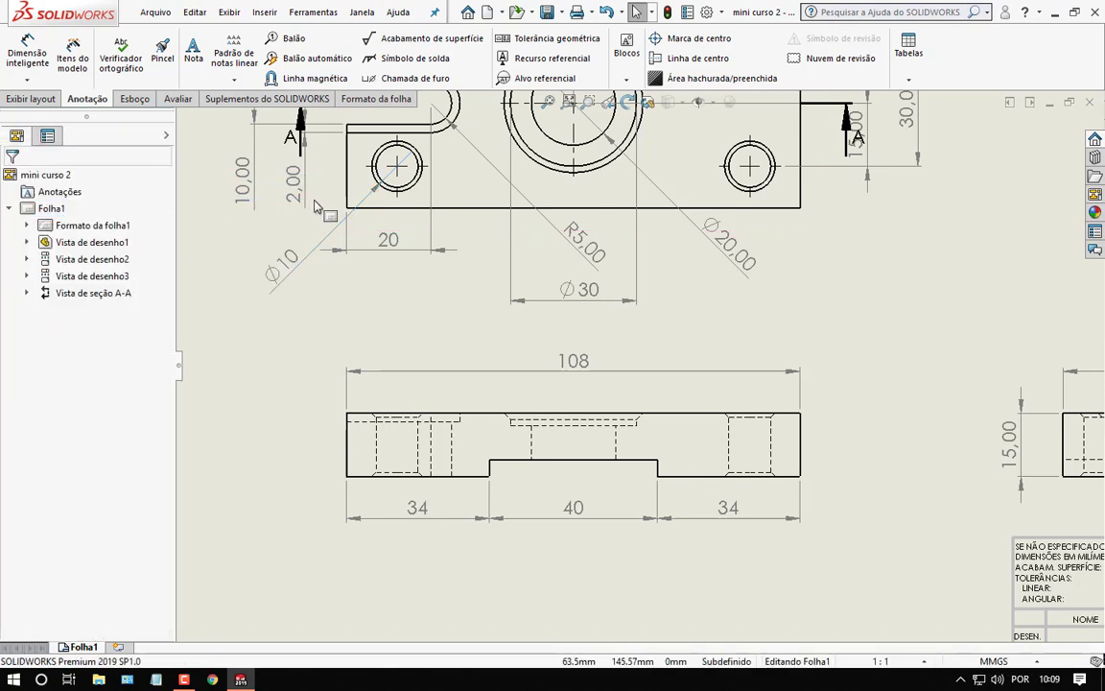
pyautogui.click(323, 195)
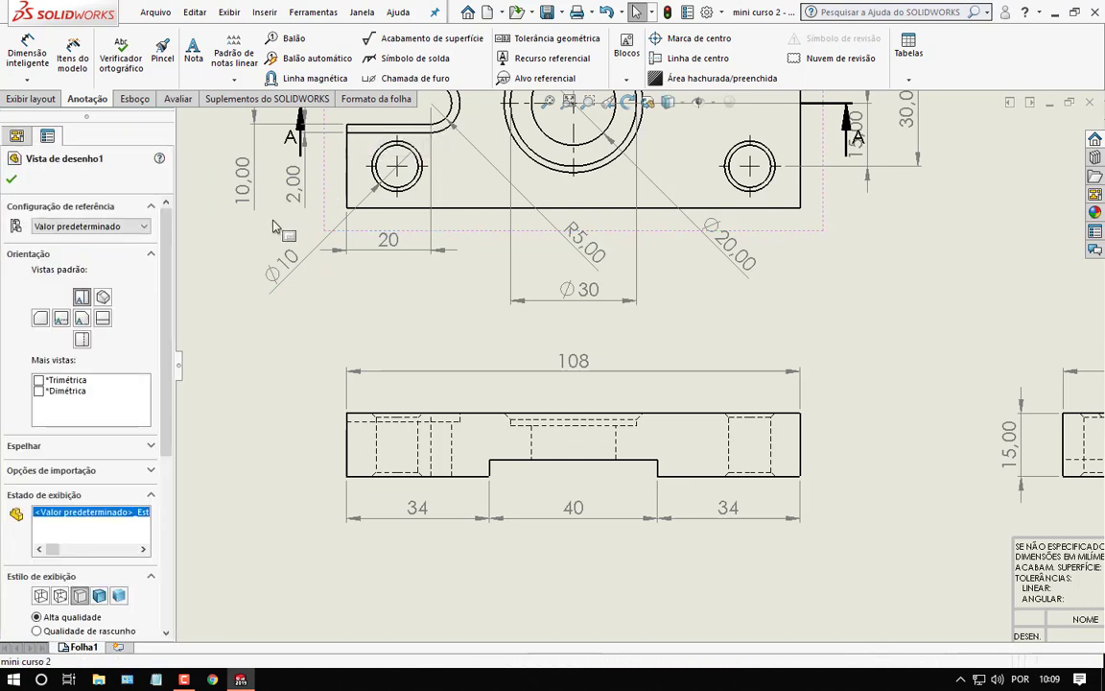
pyautogui.click(246, 196)
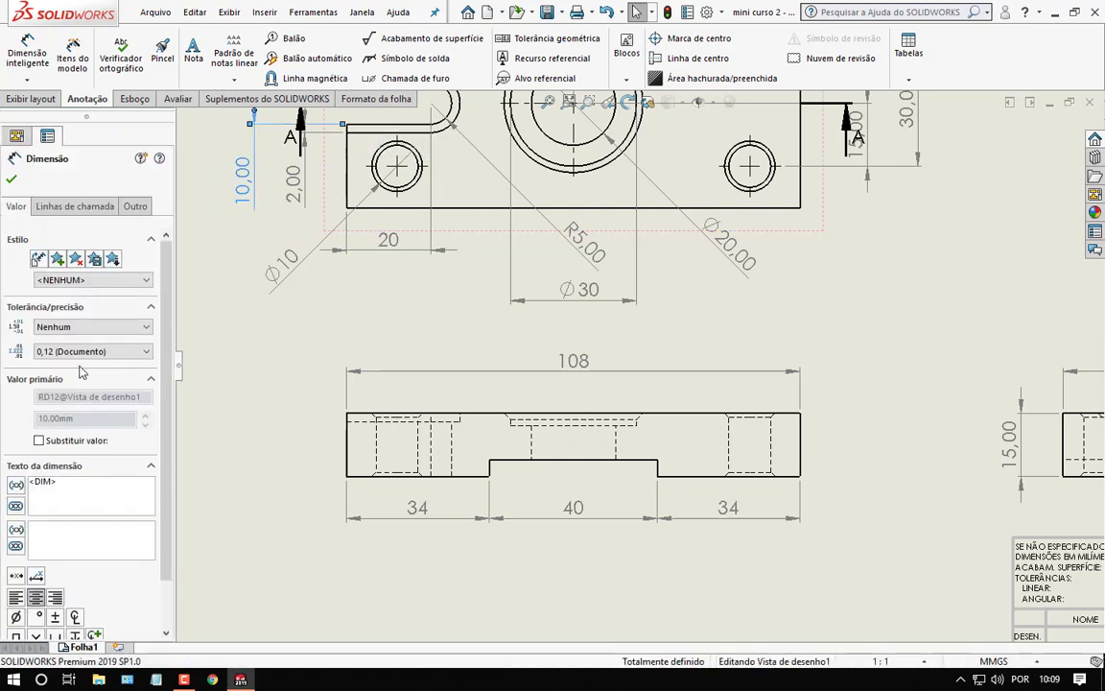
pyautogui.click(86, 327)
pyautogui.click(81, 327)
pyautogui.click(84, 351)
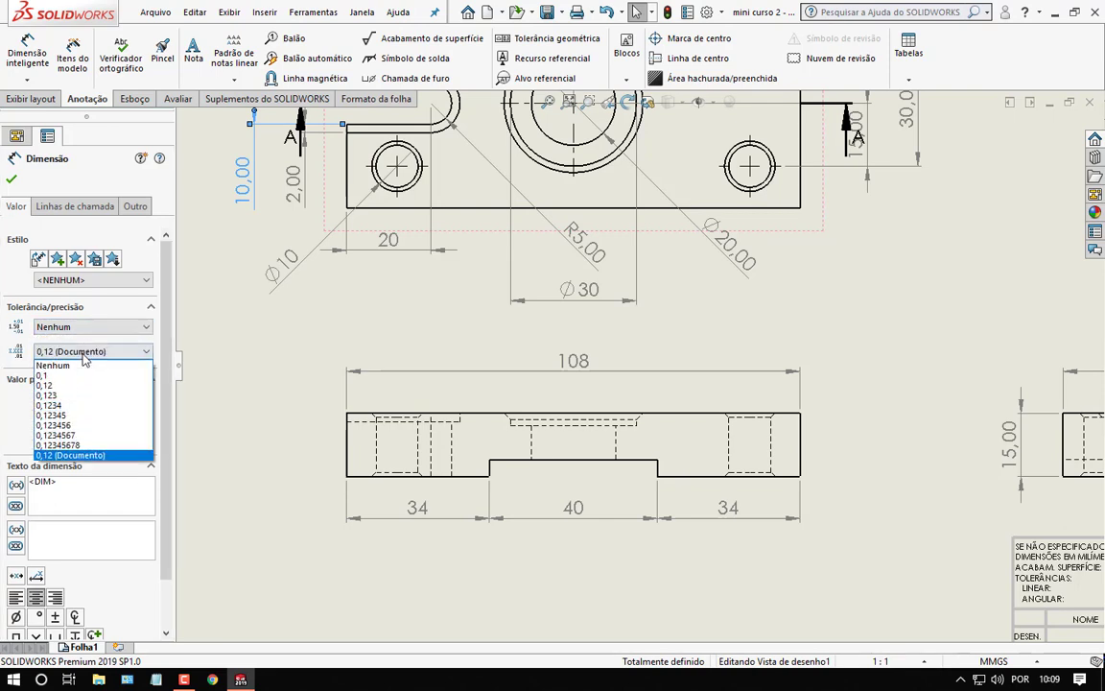
pyautogui.click(58, 366)
pyautogui.click(304, 189)
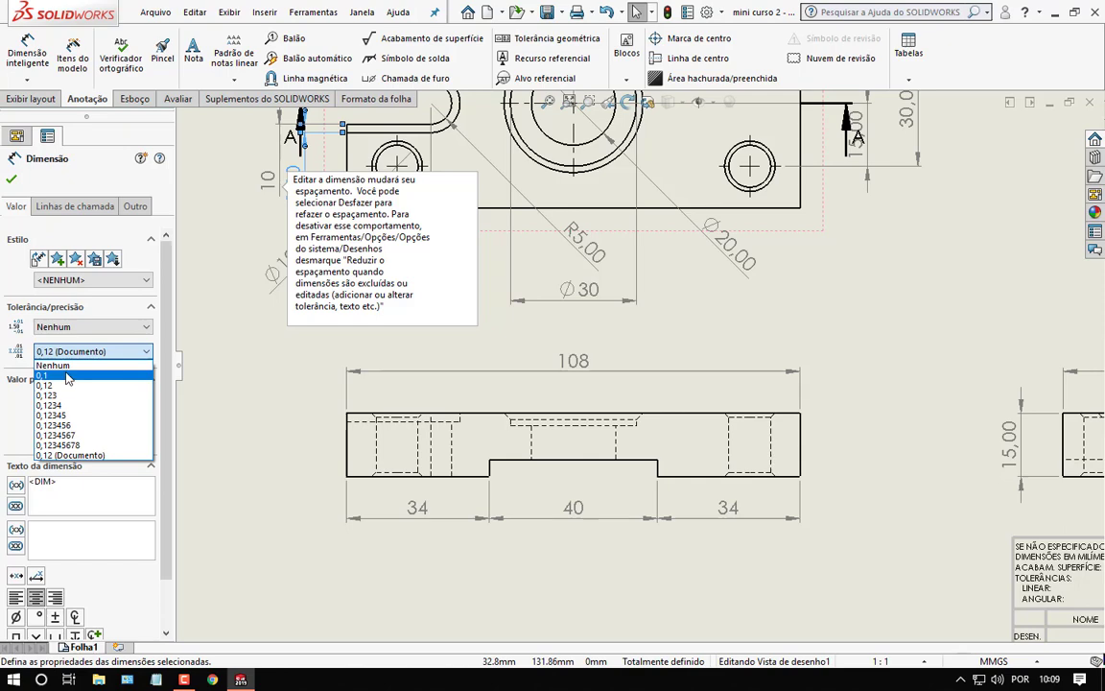
pyautogui.click(53, 365)
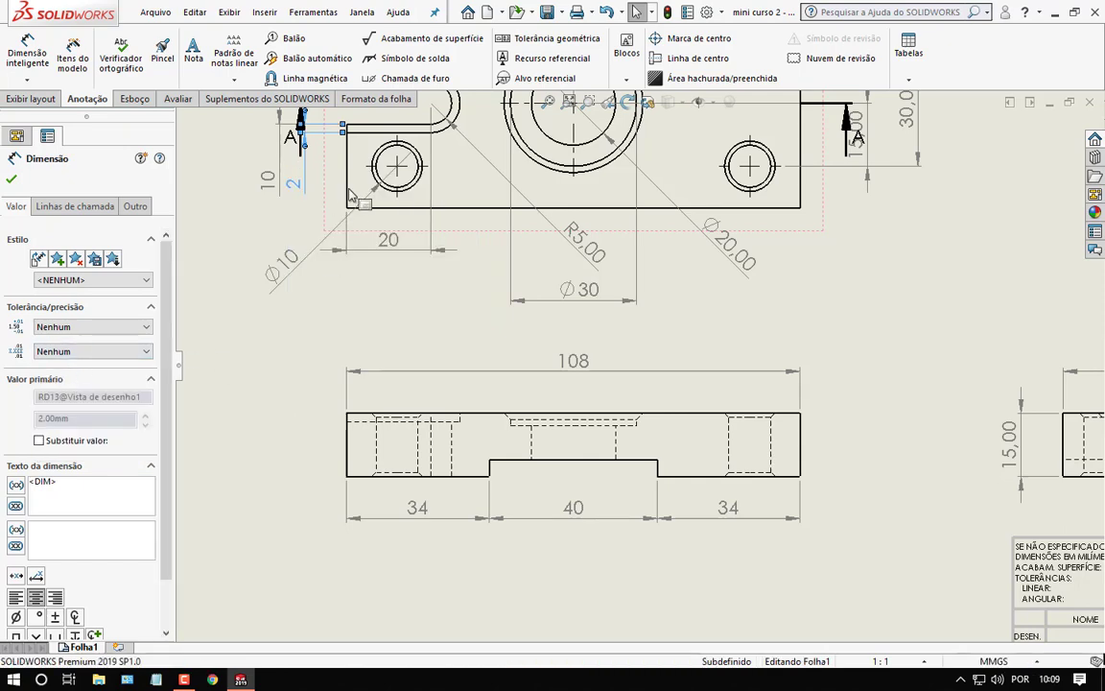
pyautogui.click(266, 381)
pyautogui.scroll(3, 316, 192)
pyautogui.scroll(-3, 470, 196)
# - Set the top chain of 12 and 42 dimensions to precision Nenhum
pyautogui.scroll(-2, 470, 197)
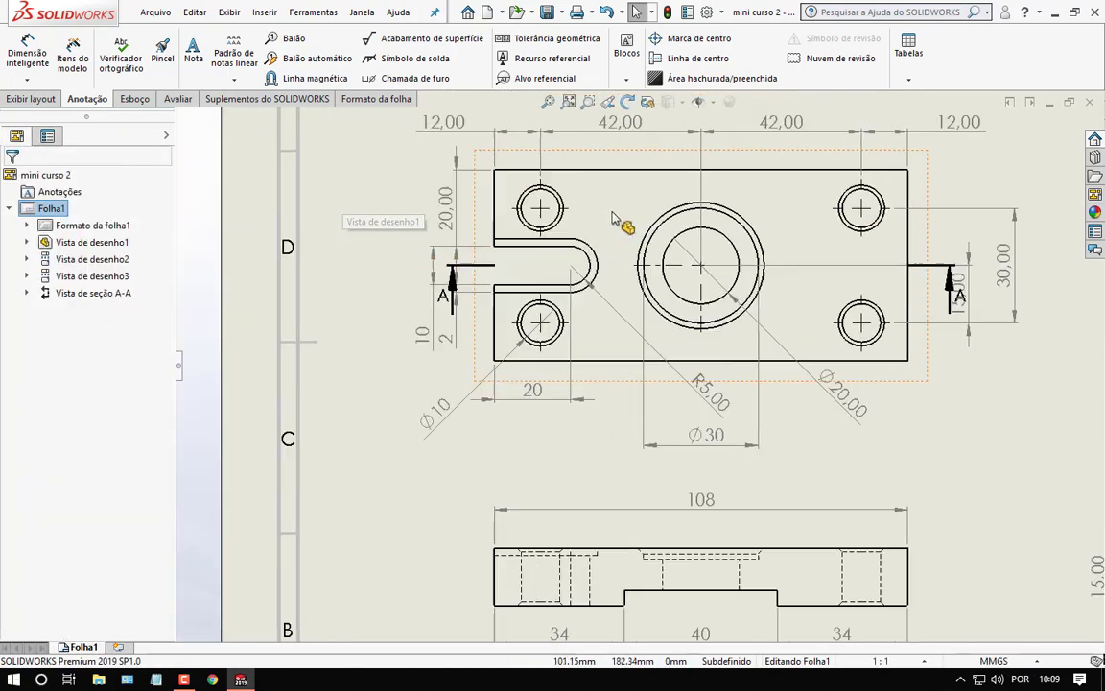
pyautogui.scroll(2, 619, 211)
pyautogui.scroll(-2, 767, 211)
pyautogui.moveTo(957, 182); pyautogui.dragTo(381, 232)
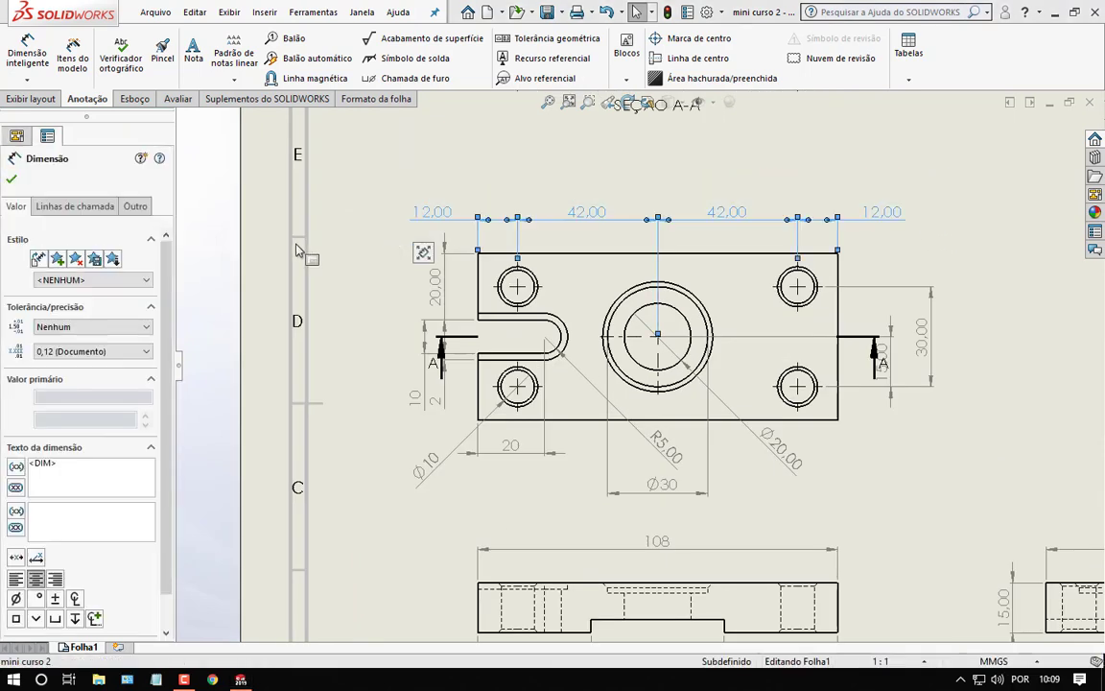
pyautogui.click(84, 351)
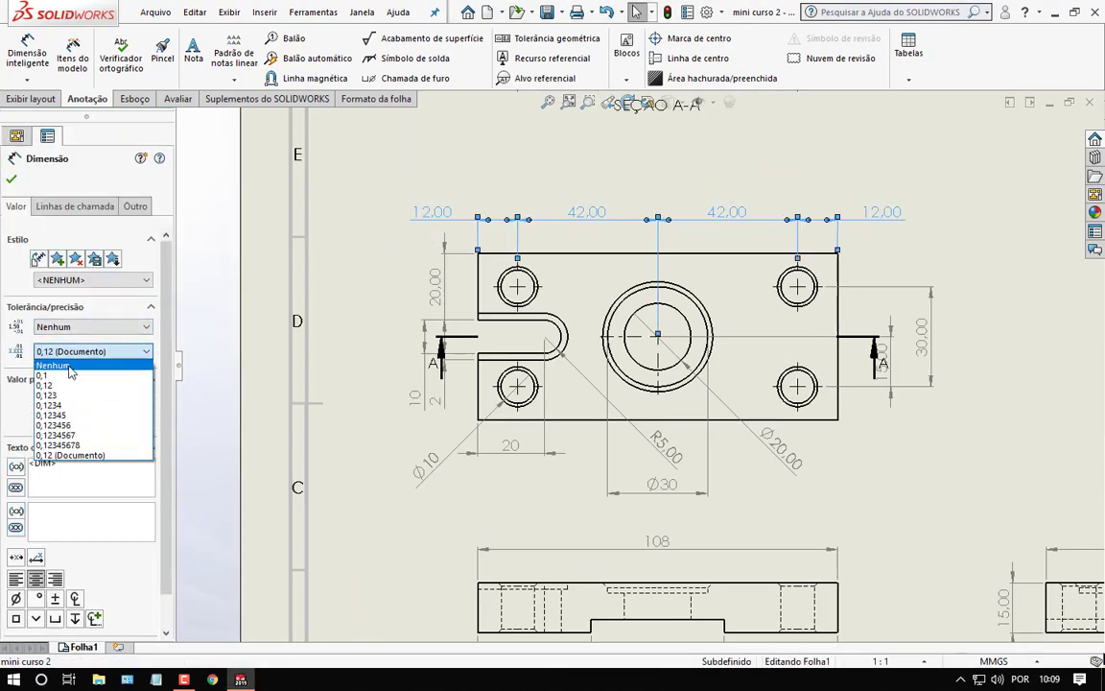
pyautogui.click(53, 365)
pyautogui.click(12, 180)
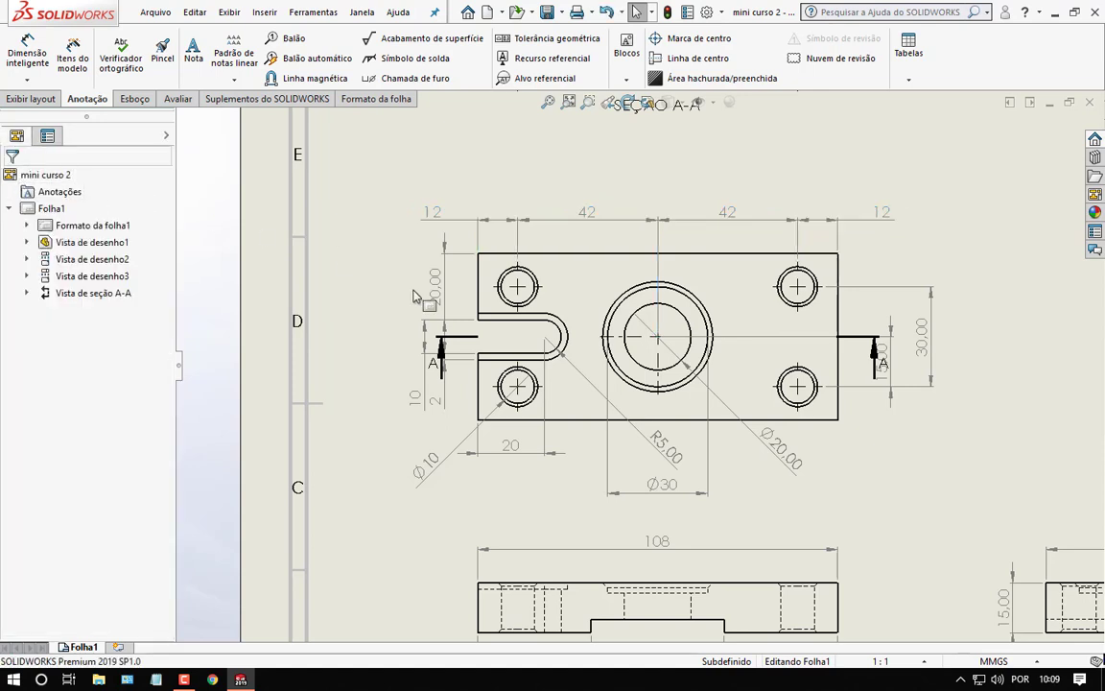
# - Remove the decimals from the vertical 20, the 30 and the 15 dimensions
pyautogui.click(434, 292)
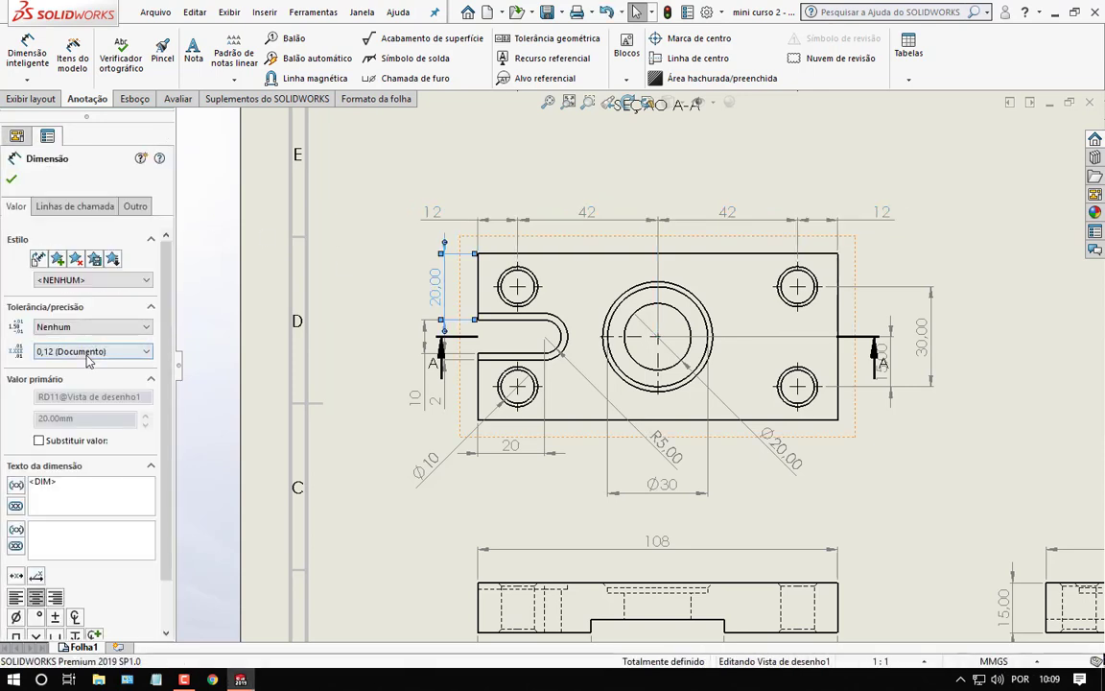
pyautogui.click(88, 352)
pyautogui.click(105, 375)
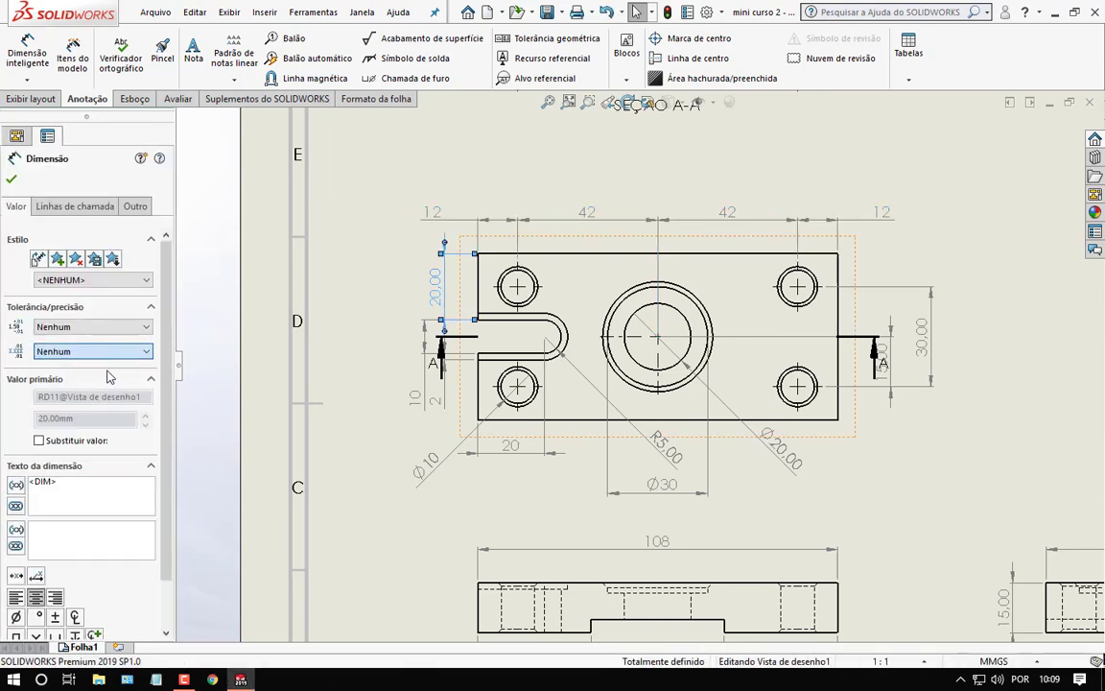
pyautogui.click(921, 357)
pyautogui.click(144, 351)
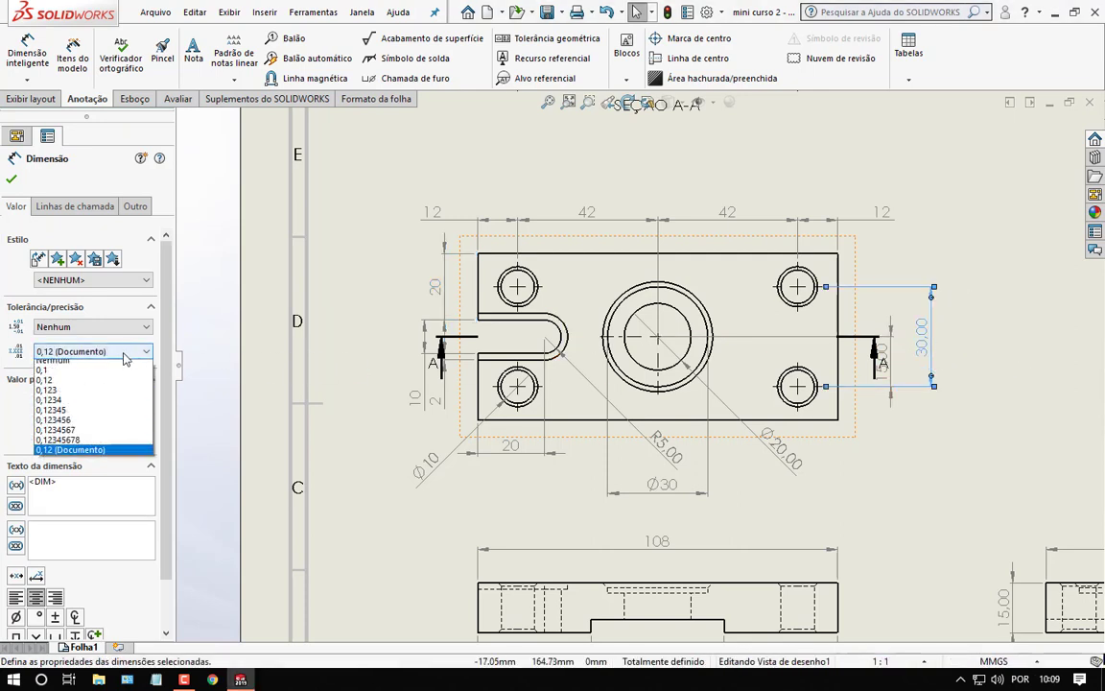
pyautogui.click(73, 368)
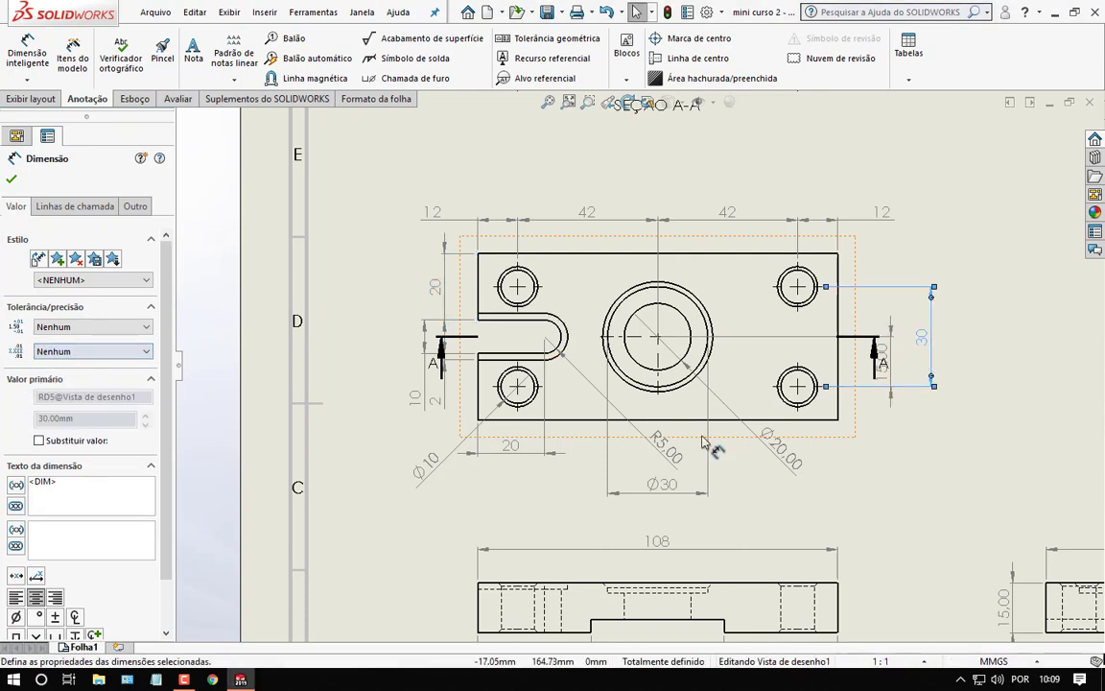
pyautogui.click(906, 384)
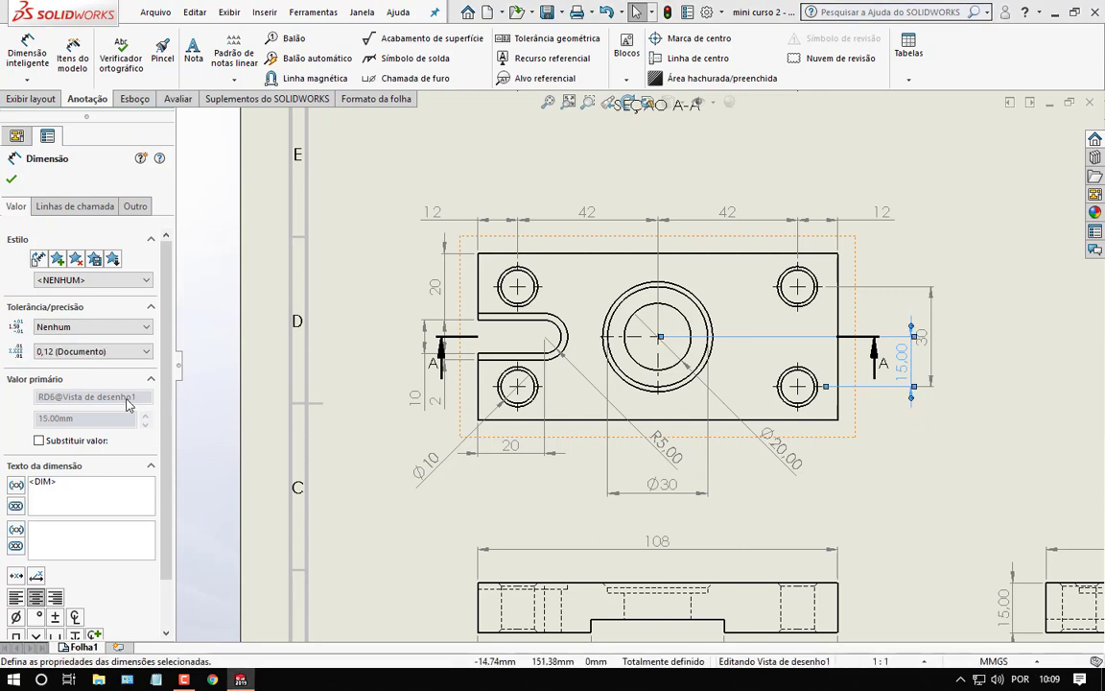
pyautogui.click(74, 352)
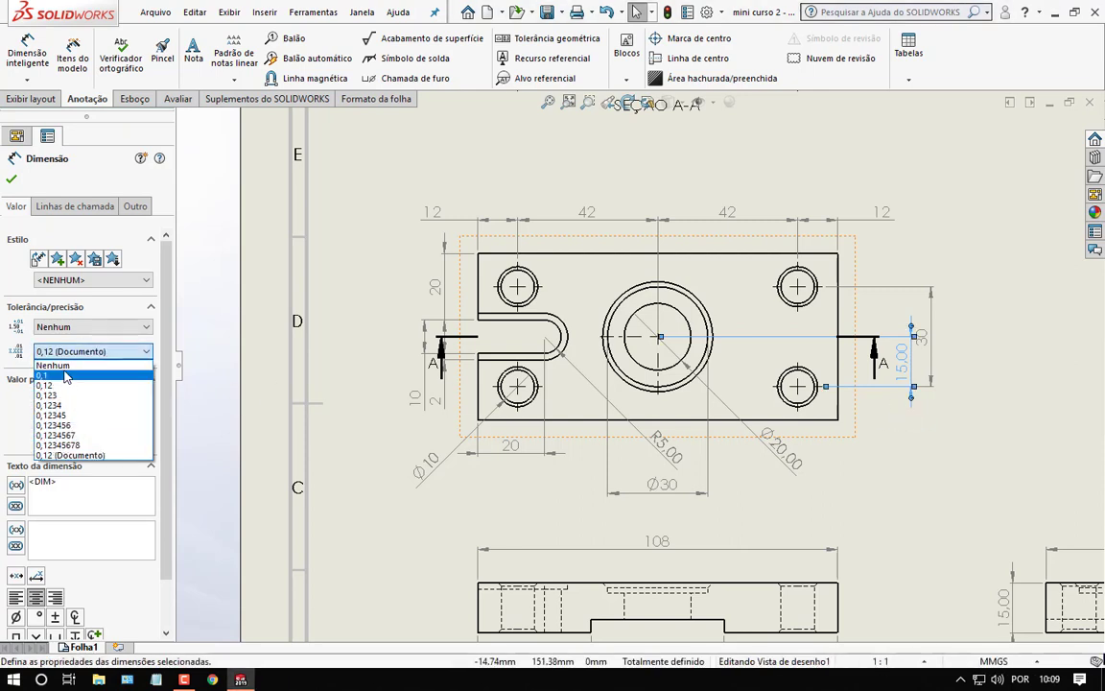
pyautogui.click(66, 367)
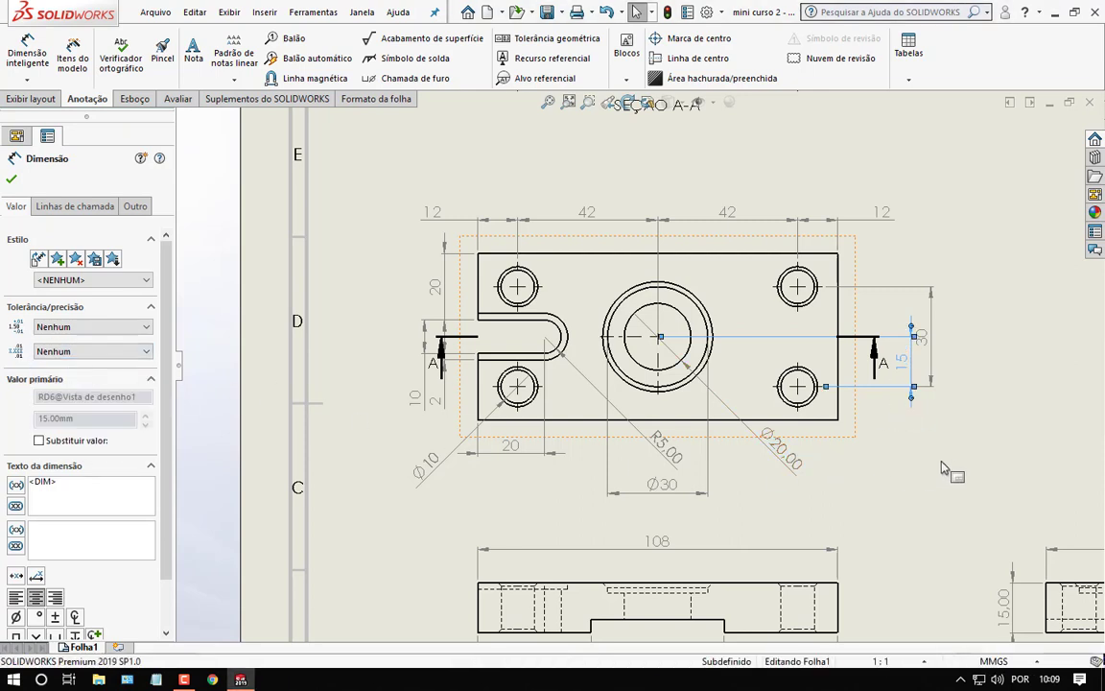
pyautogui.click(847, 414)
# - Set the Ø20 and R5 dimensions to precision Nenhum
pyautogui.click(780, 447)
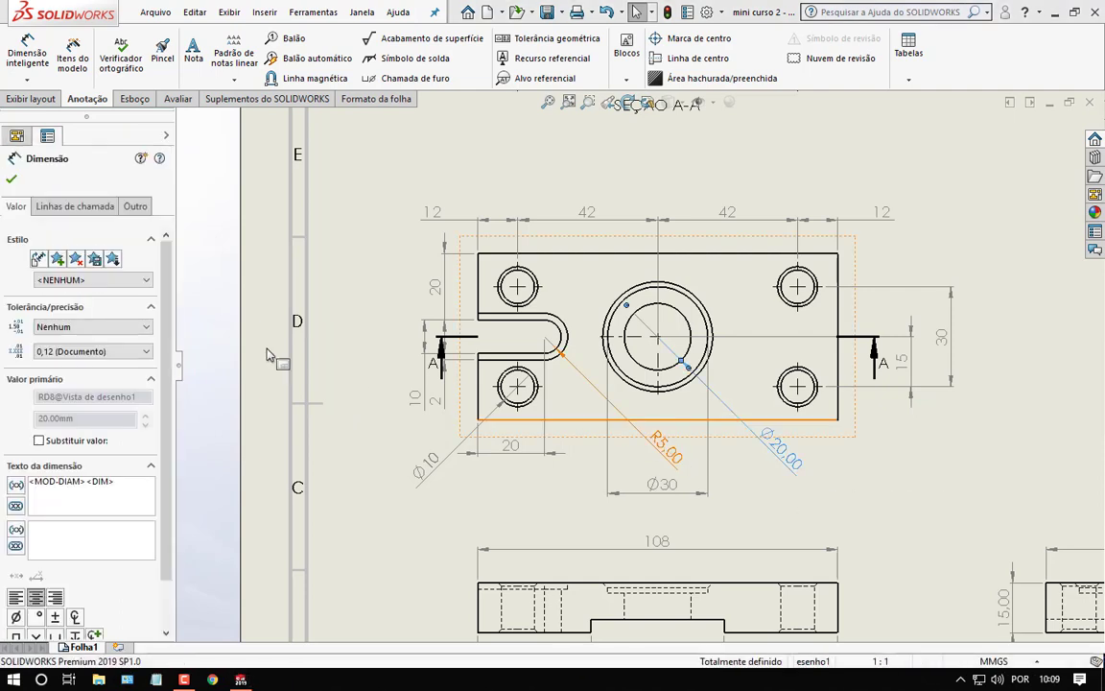
pyautogui.click(88, 351)
pyautogui.click(67, 366)
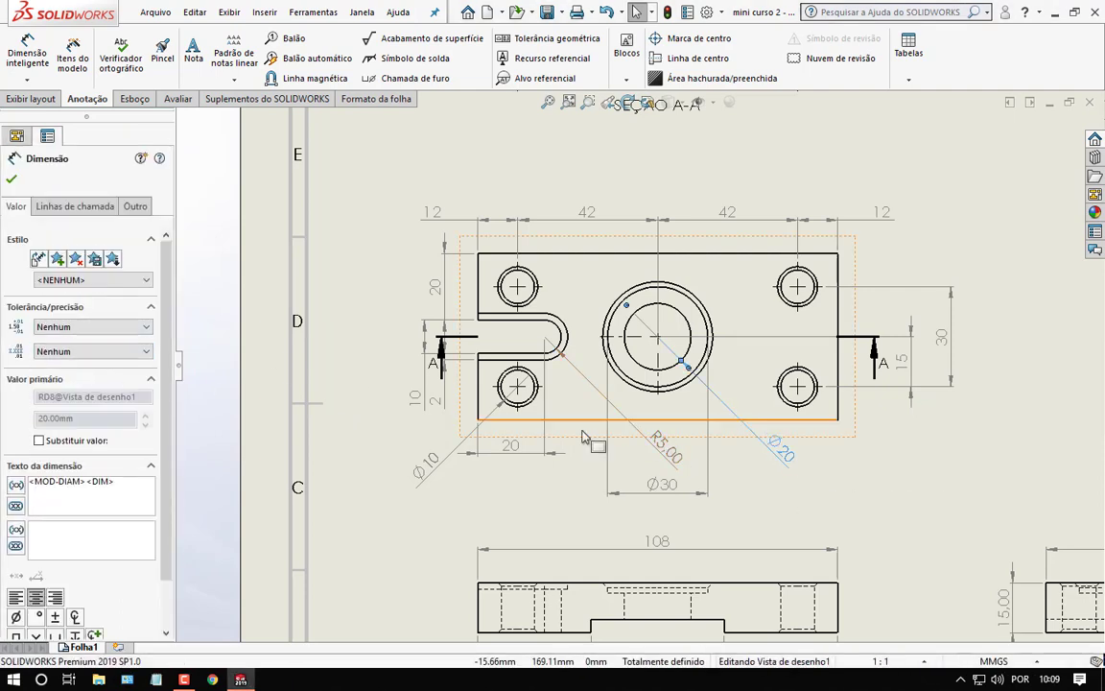
pyautogui.click(662, 446)
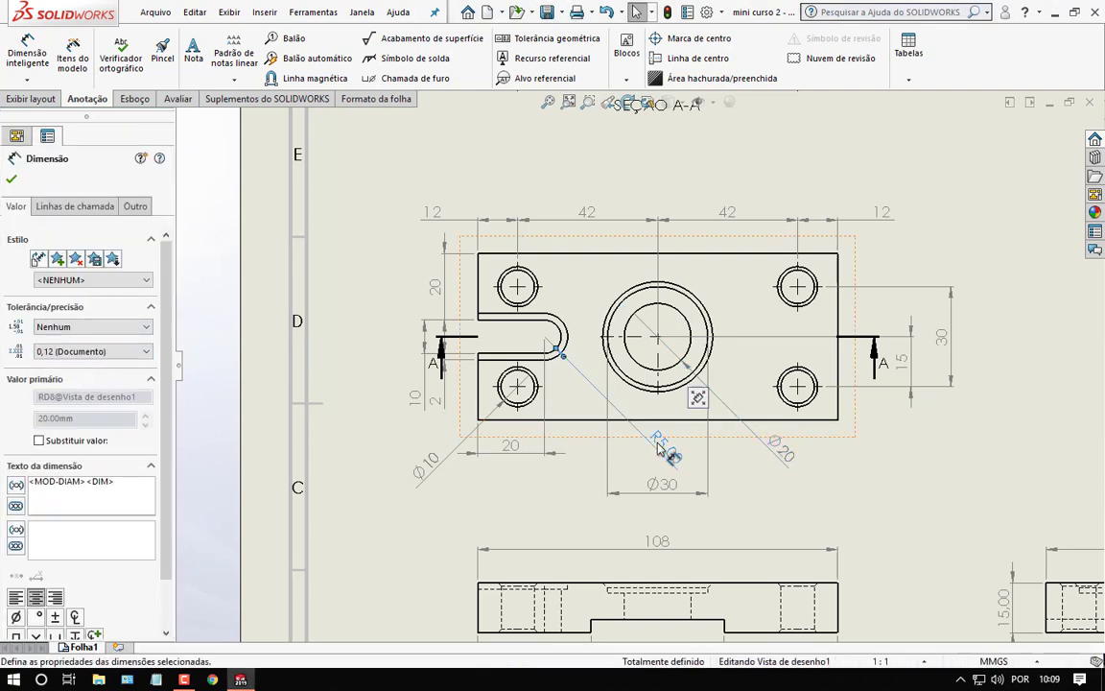
pyautogui.click(96, 328)
pyautogui.click(83, 340)
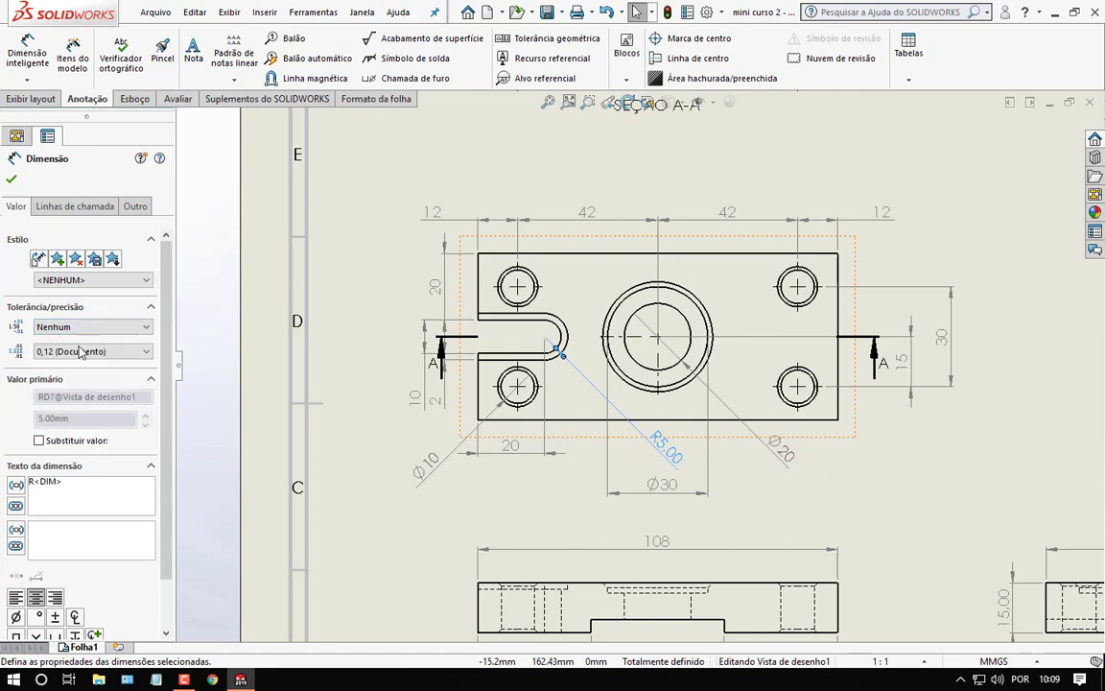
pyautogui.click(88, 351)
pyautogui.click(82, 364)
pyautogui.click(940, 480)
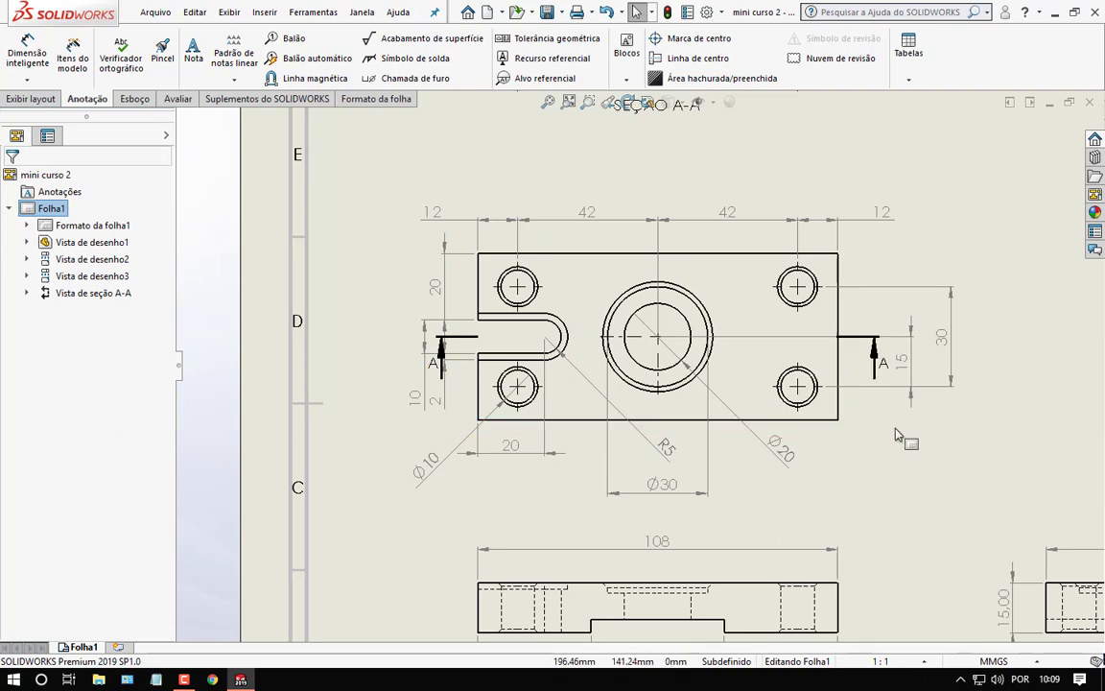
pyautogui.press('f')
pyautogui.scroll(1, 899, 434)
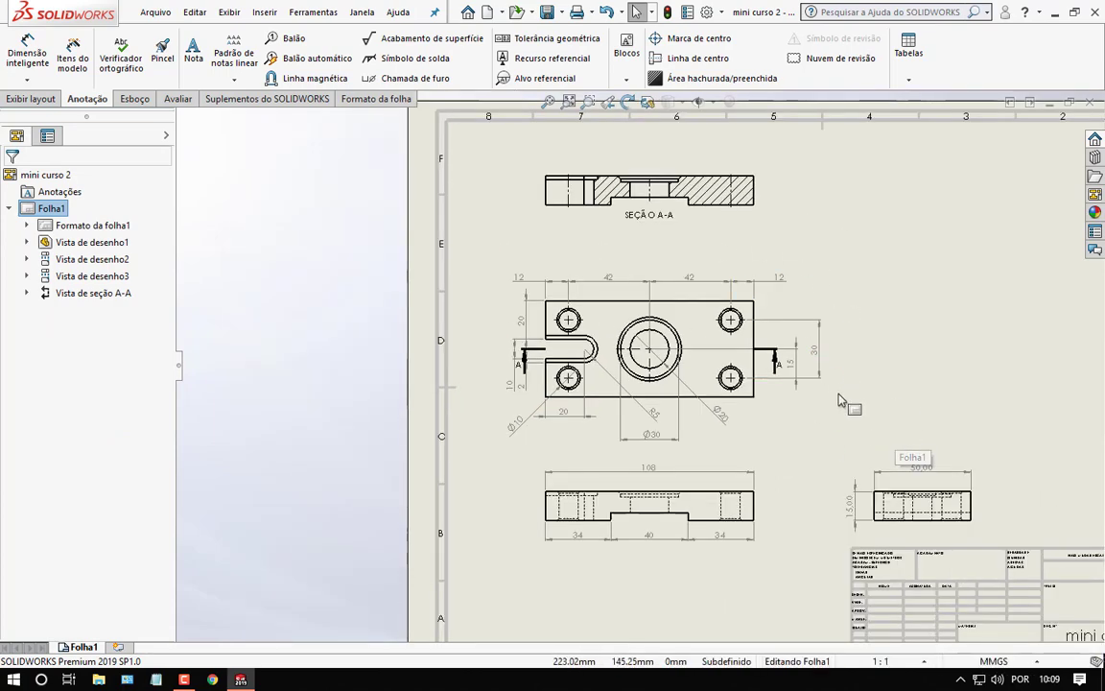
# - Set the side view's 50,00 and 15,00 dimensions to precision Nenhum
pyautogui.scroll(-2, 945, 496)
pyautogui.scroll(-1, 932, 485)
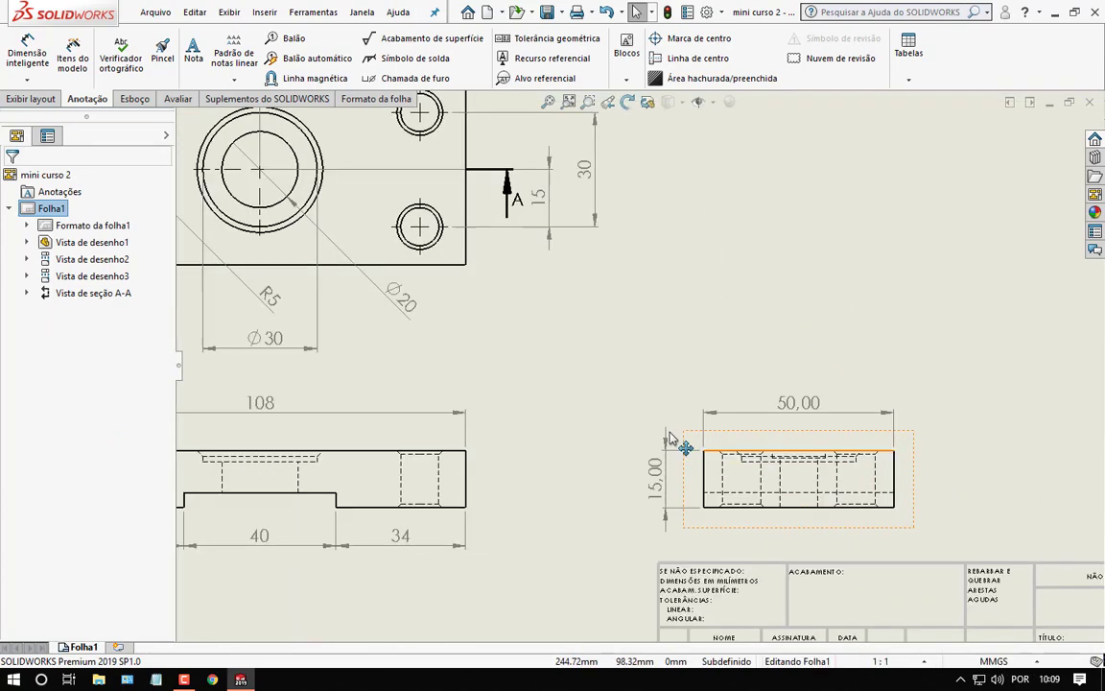
pyautogui.click(741, 419)
pyautogui.click(77, 351)
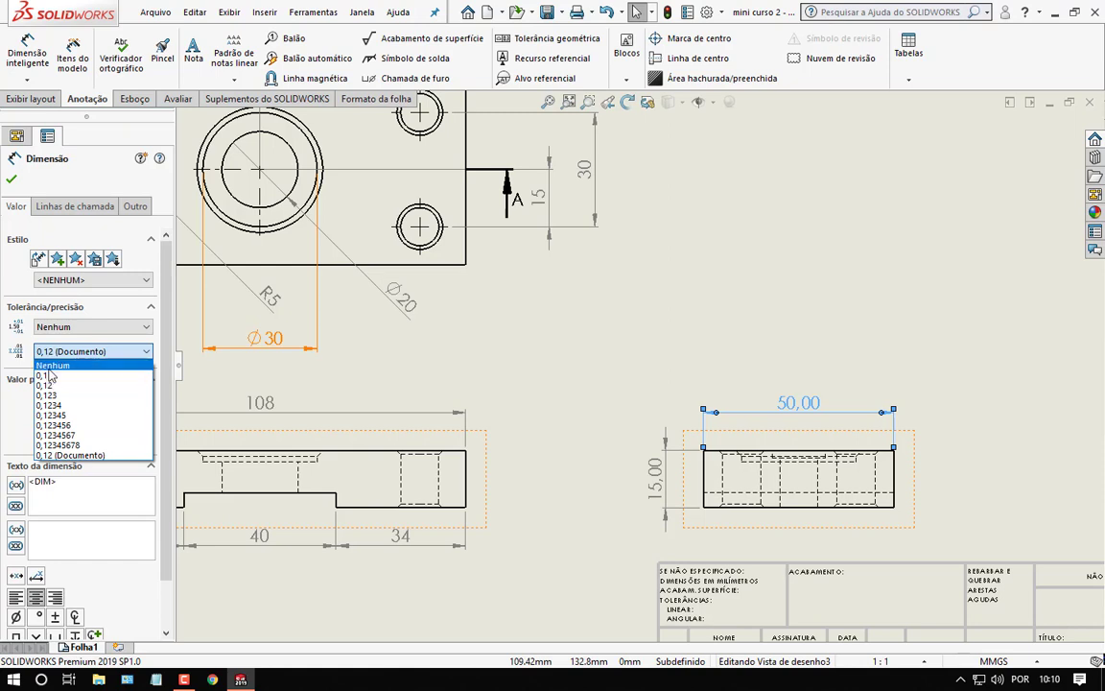
pyautogui.click(51, 364)
pyautogui.click(654, 477)
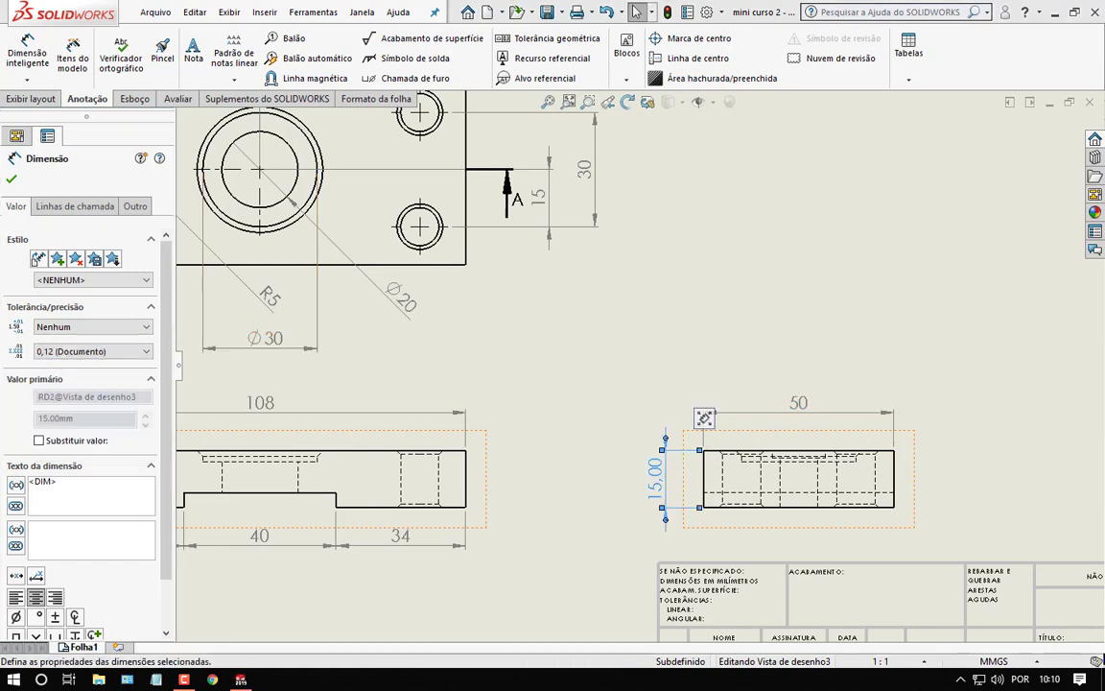
pyautogui.click(78, 352)
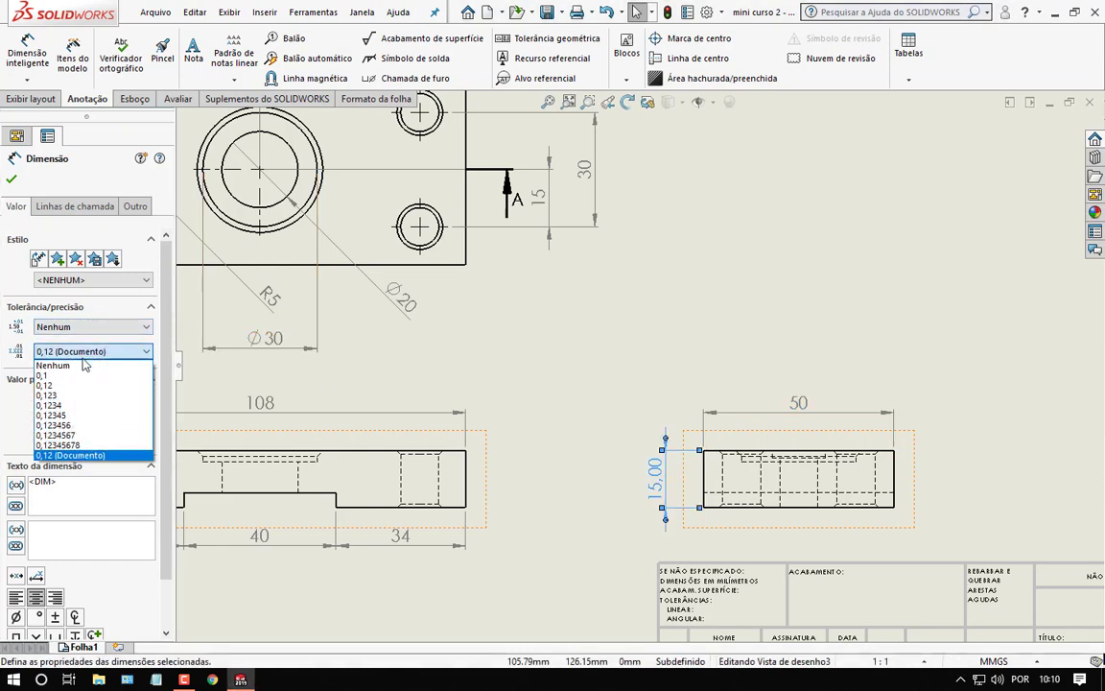
pyautogui.click(77, 365)
pyautogui.press('Escape')
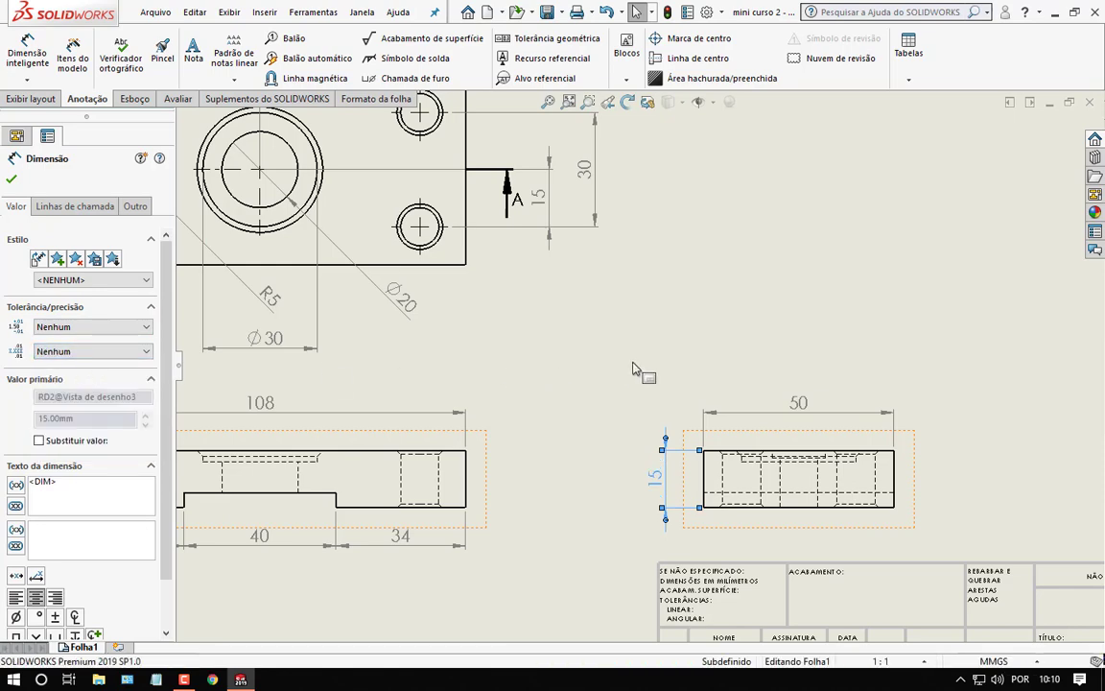
# - Move the top-right 12 value inside its extension lines, aligned with the 42, 42, 12 chain
pyautogui.press('f')
pyautogui.scroll(-2, 466, 320)
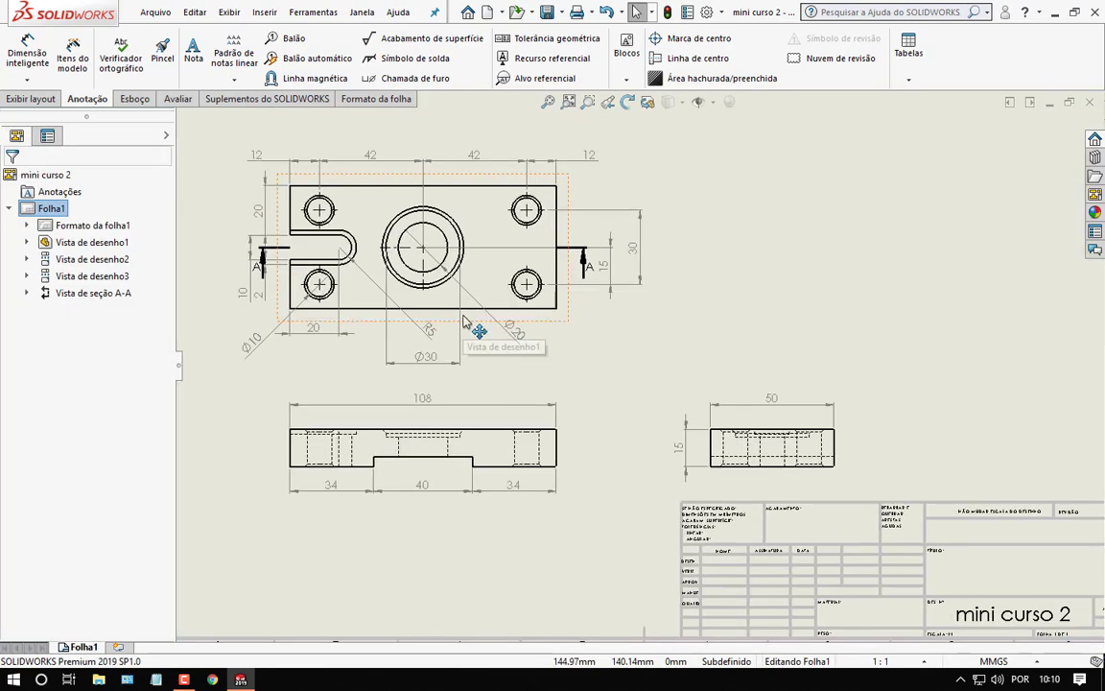
pyautogui.scroll(-2, 461, 321)
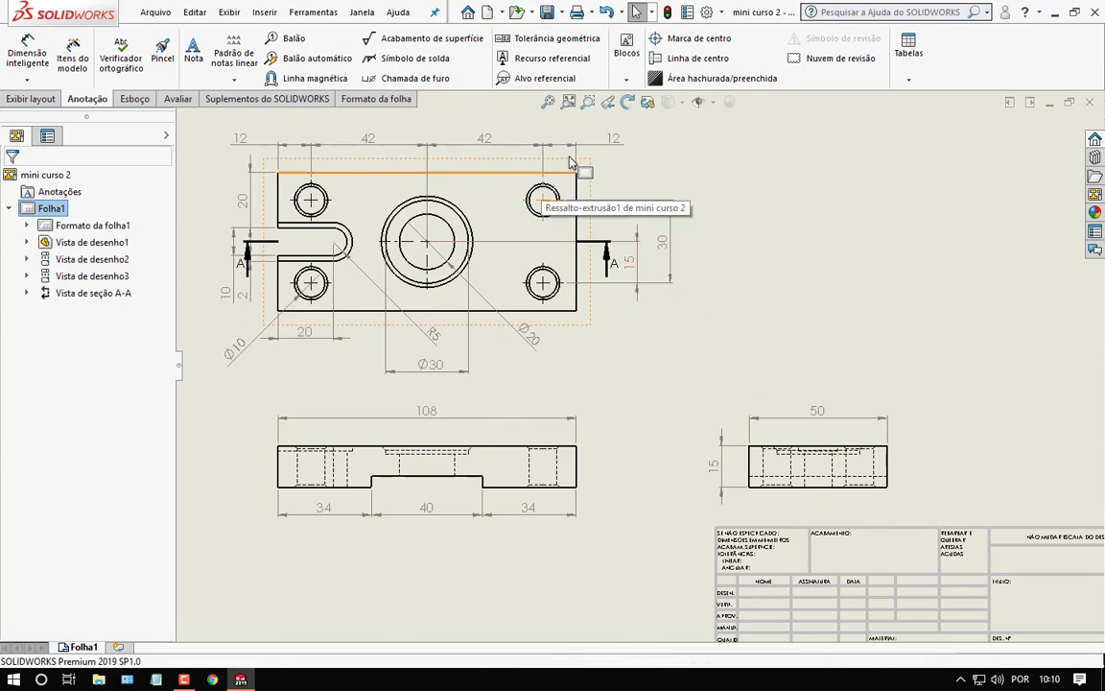
pyautogui.scroll(-1, 587, 163)
pyautogui.scroll(-1, 604, 178)
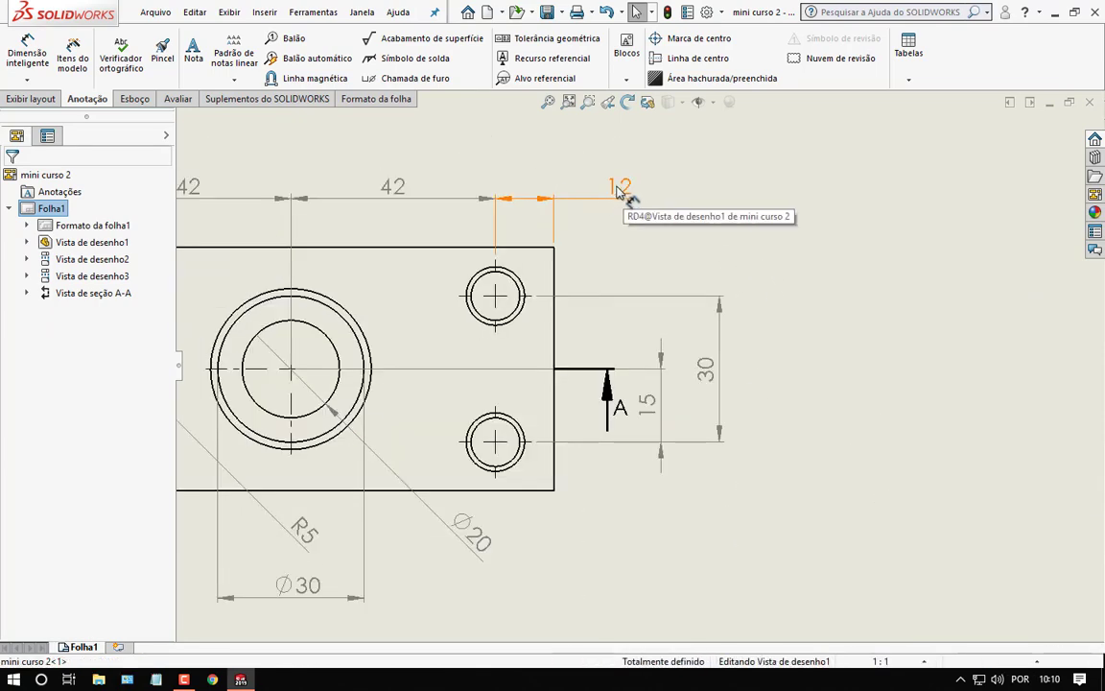
pyautogui.moveTo(619, 187); pyautogui.dragTo(526, 187)
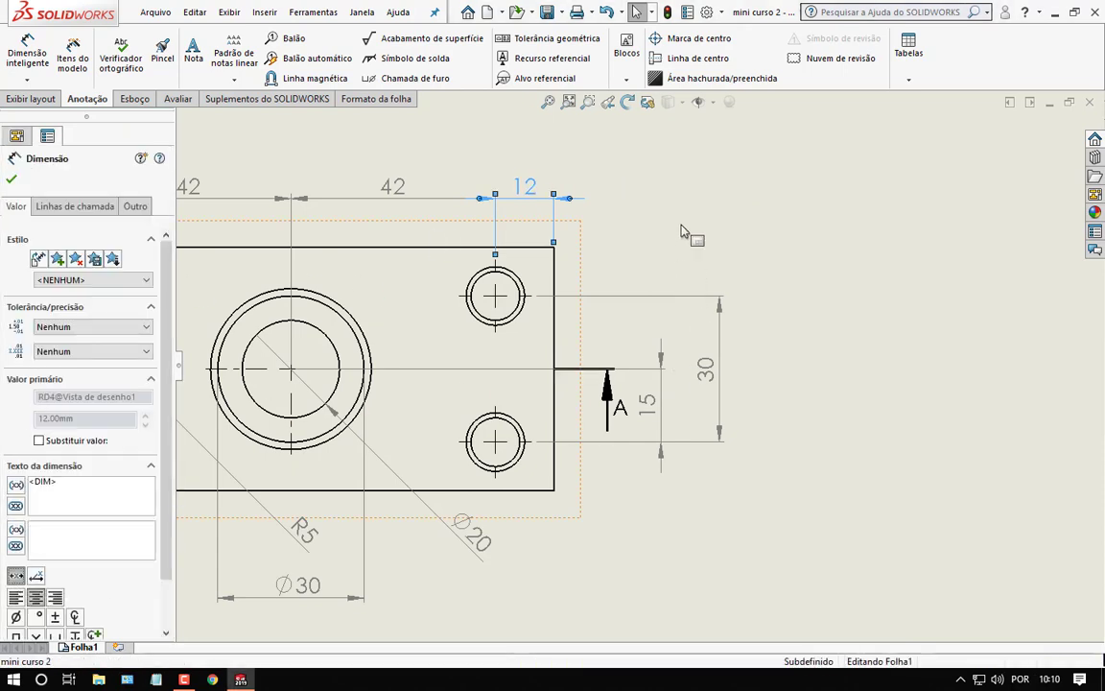
pyautogui.click(613, 203)
pyautogui.scroll(2, 671, 221)
pyautogui.scroll(2, 634, 366)
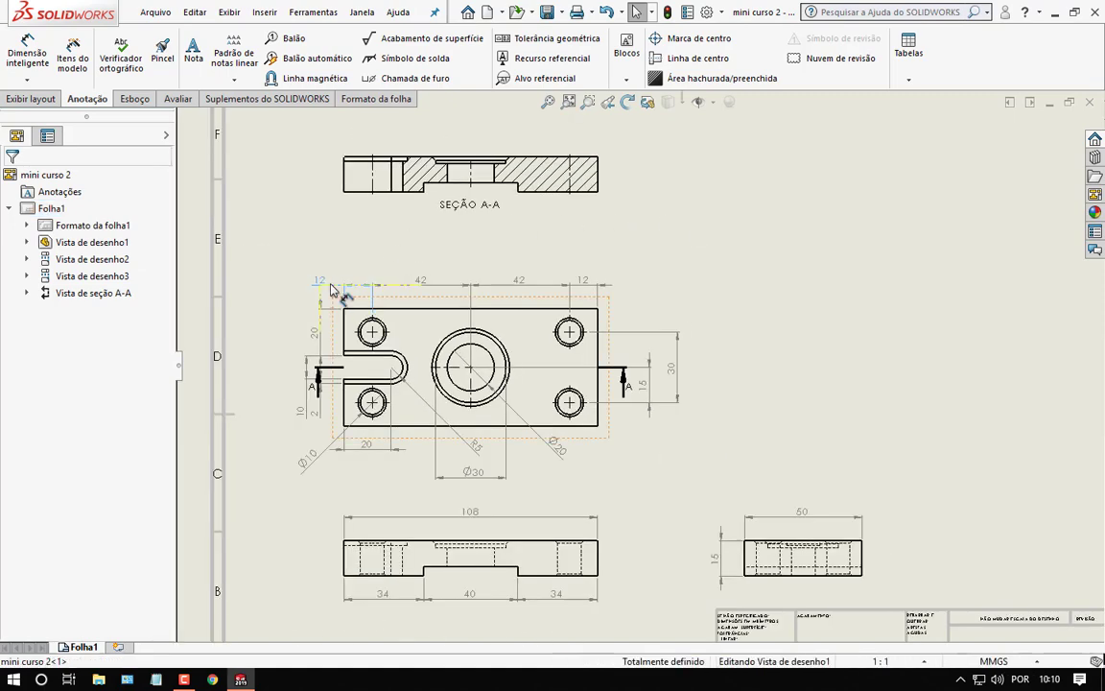
pyautogui.click(354, 281)
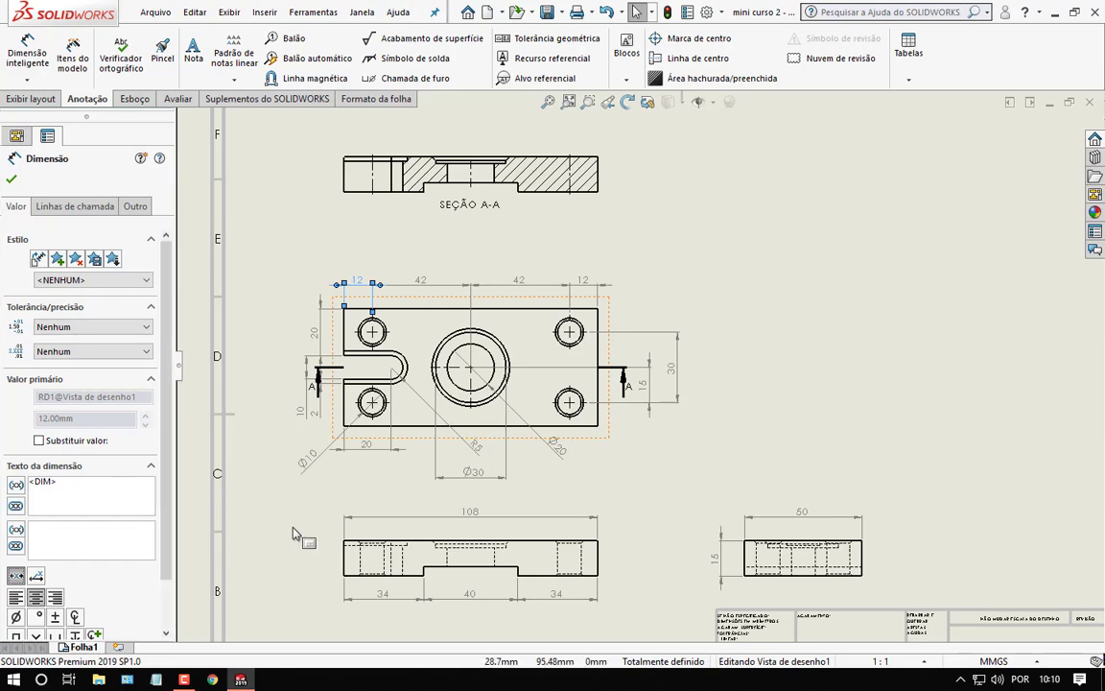
pyautogui.click(363, 499)
pyautogui.scroll(-1, 369, 489)
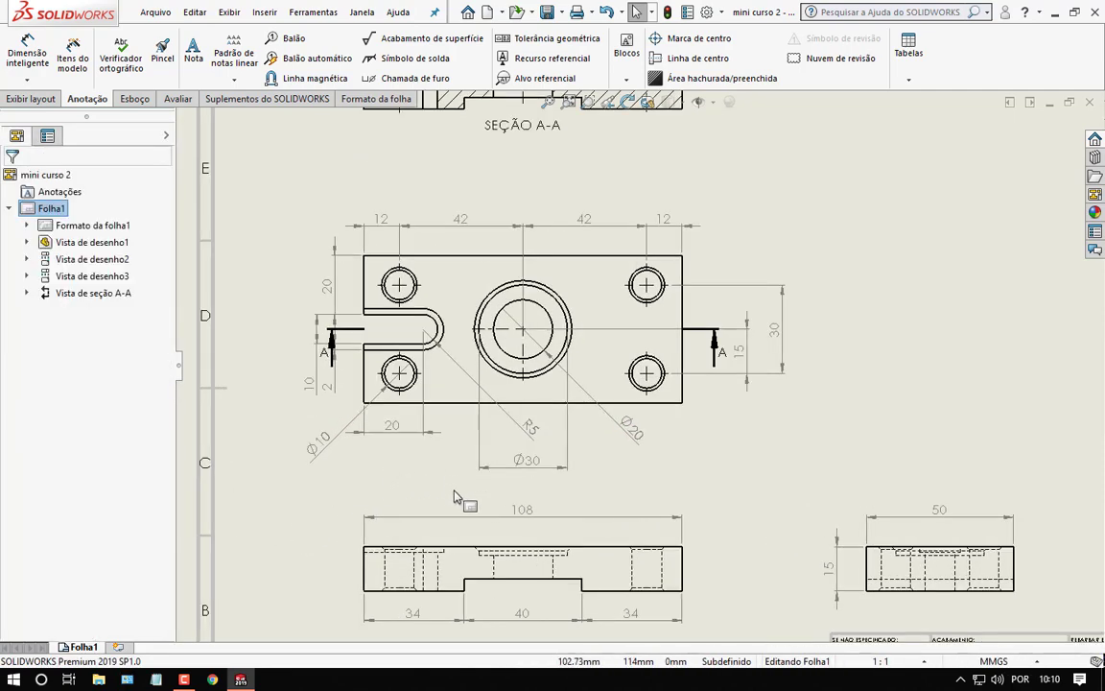
pyautogui.scroll(-1, 461, 470)
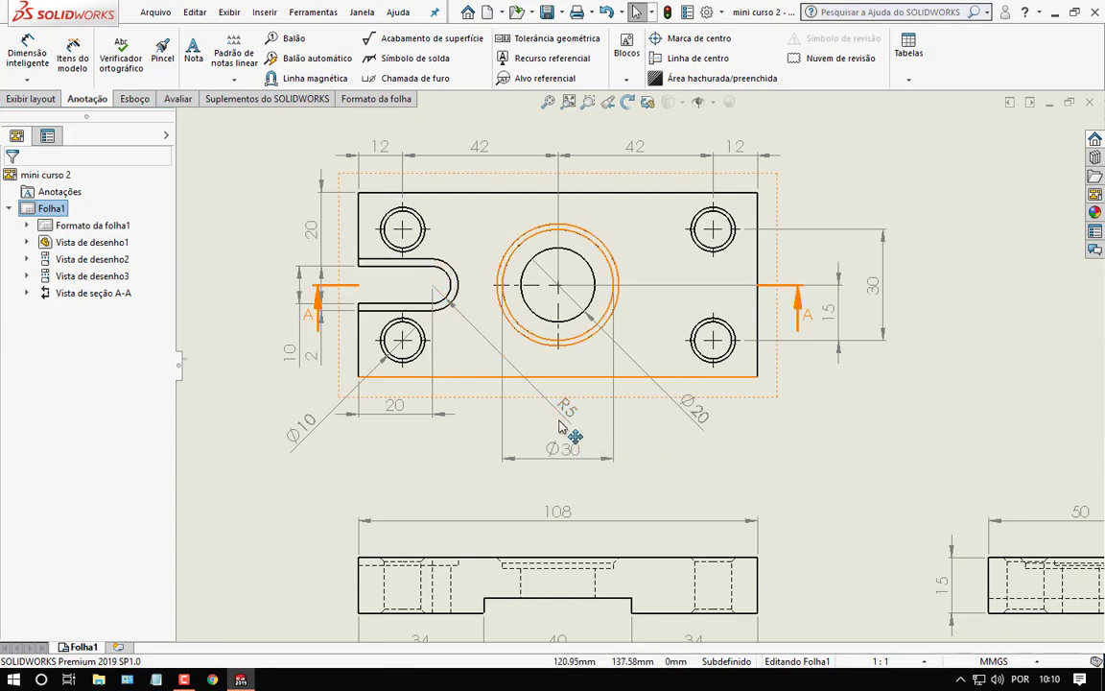
# - Move the R5 callout above the slot, with horizontal text on a shouldered leader
pyautogui.moveTo(559, 421); pyautogui.dragTo(495, 238)
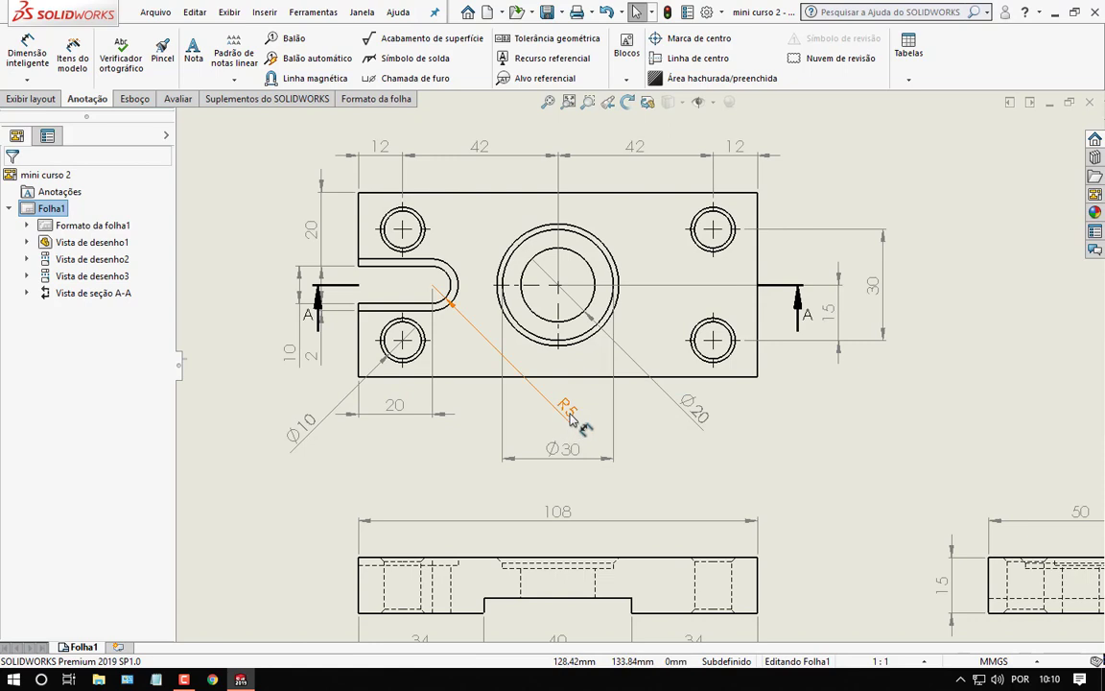
pyautogui.click(495, 243)
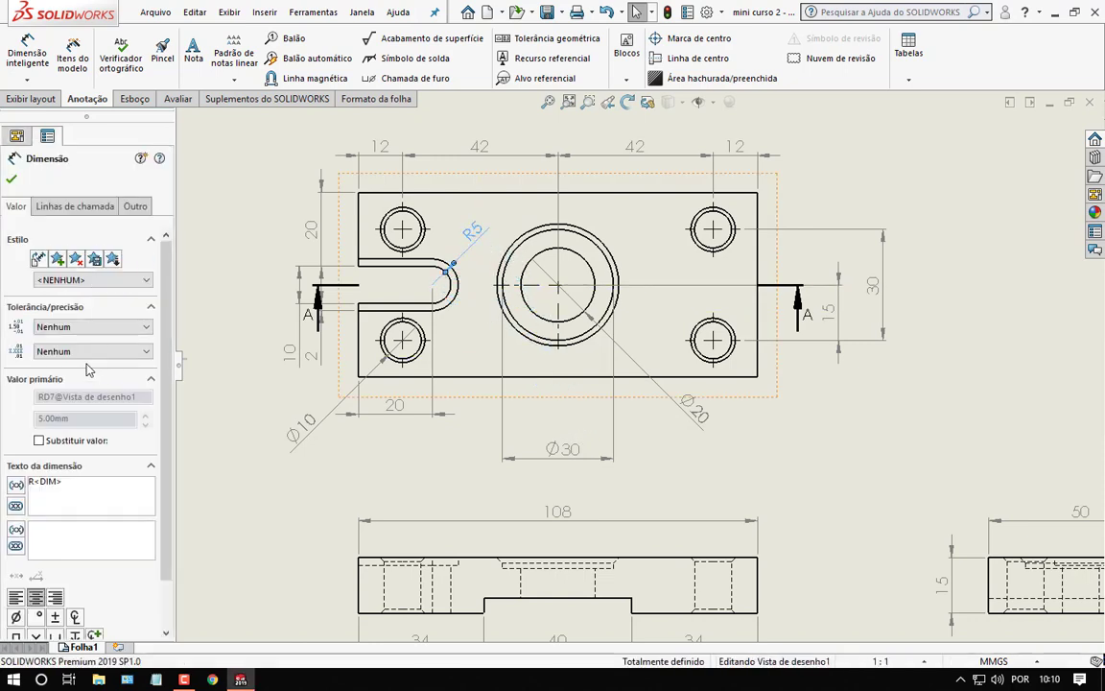
pyautogui.click(75, 208)
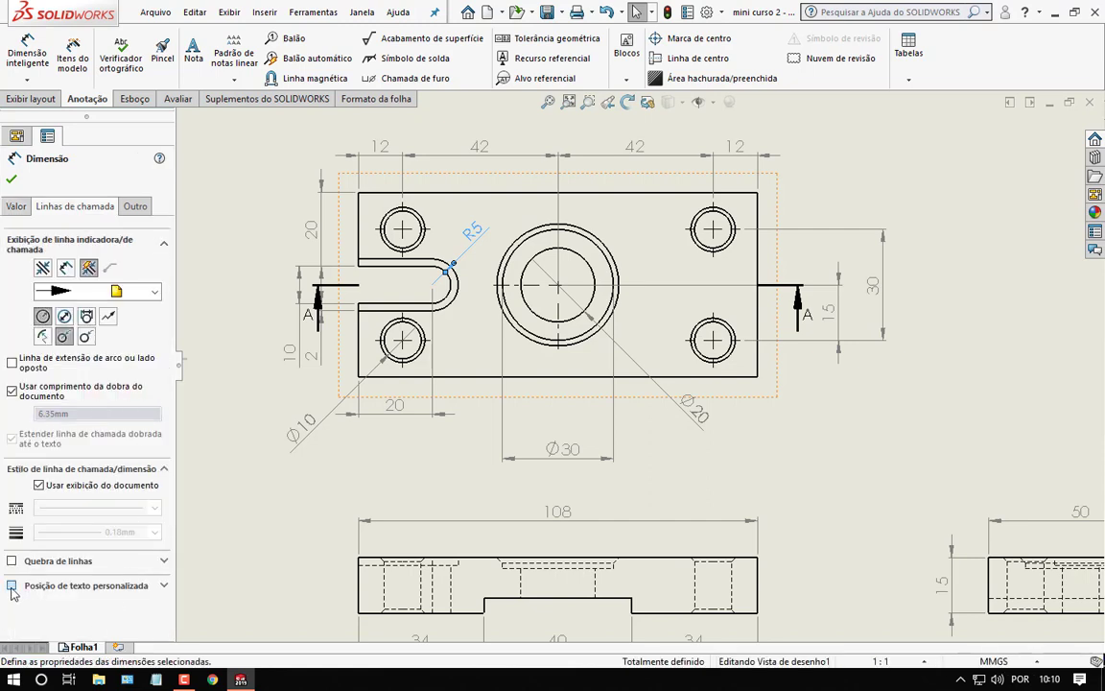
pyautogui.click(12, 587)
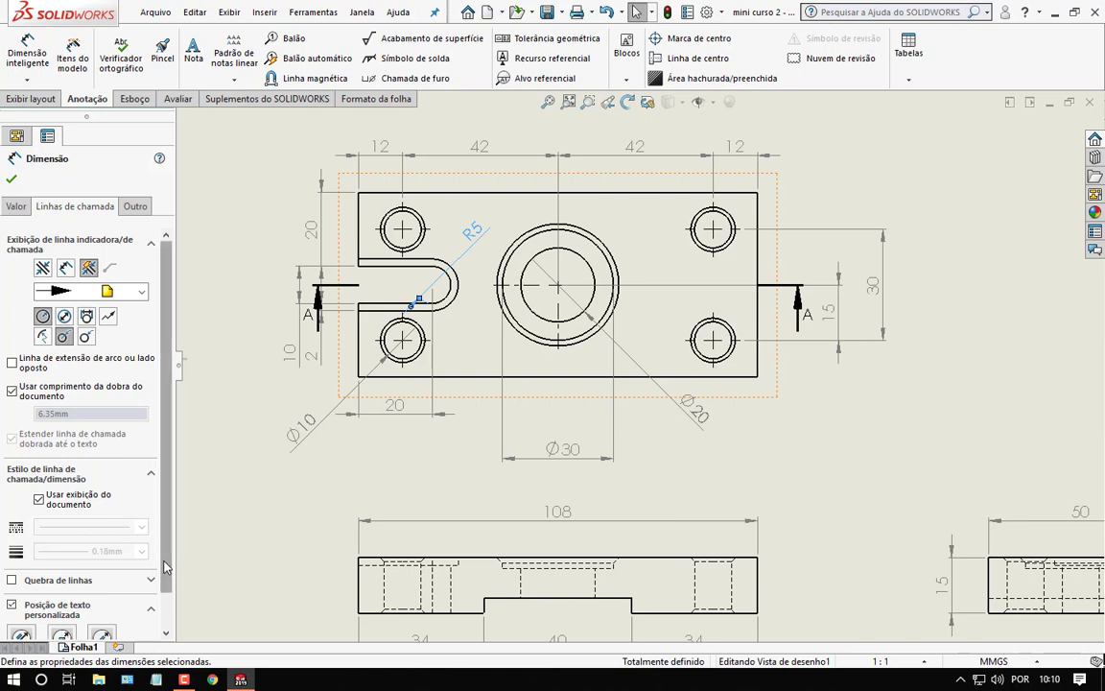
pyautogui.scroll(-1, 149, 511)
pyautogui.click(62, 599)
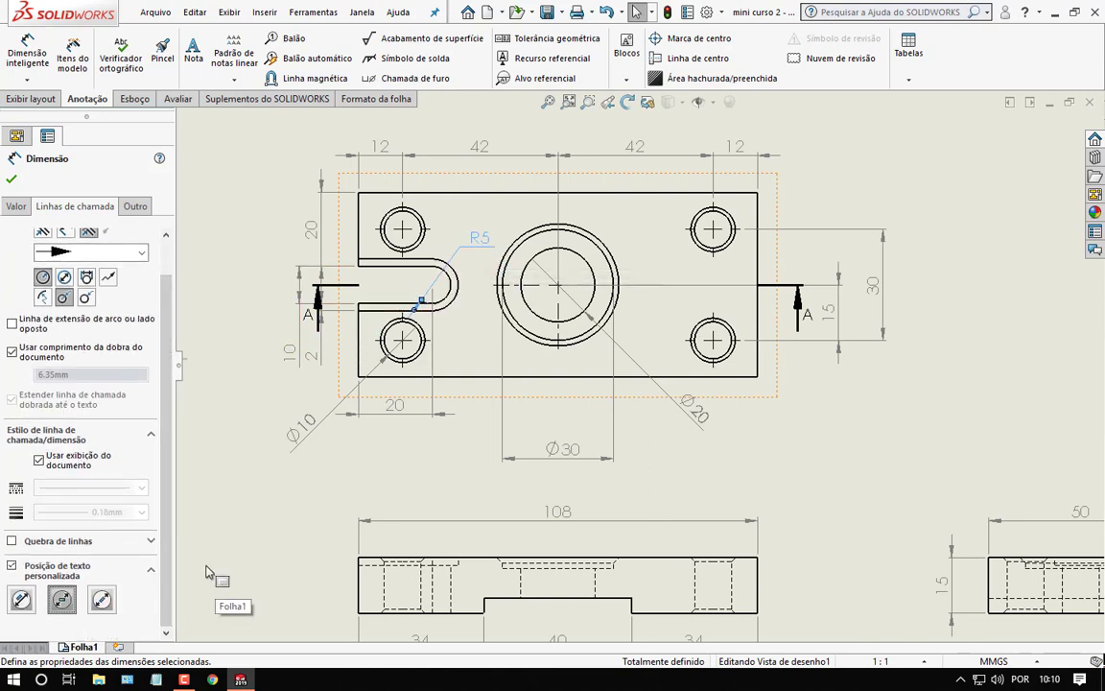
pyautogui.click(12, 181)
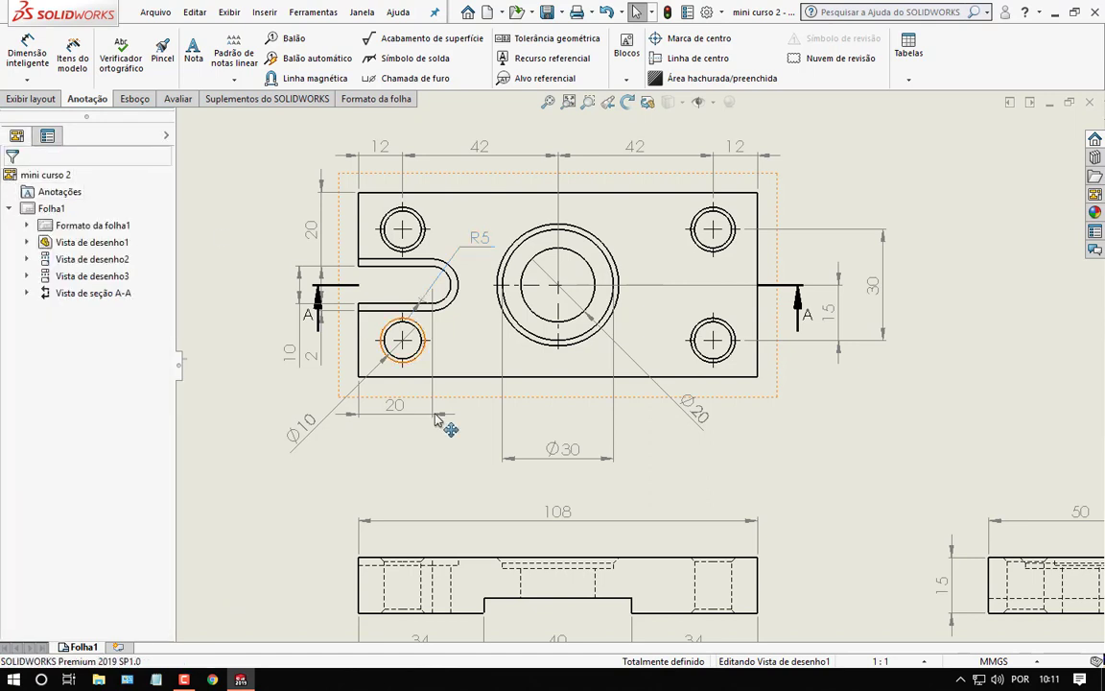
# - Give Ø20 horizontal shouldered text above the large circle, and move Ø30 closer to the part
pyautogui.click(711, 427)
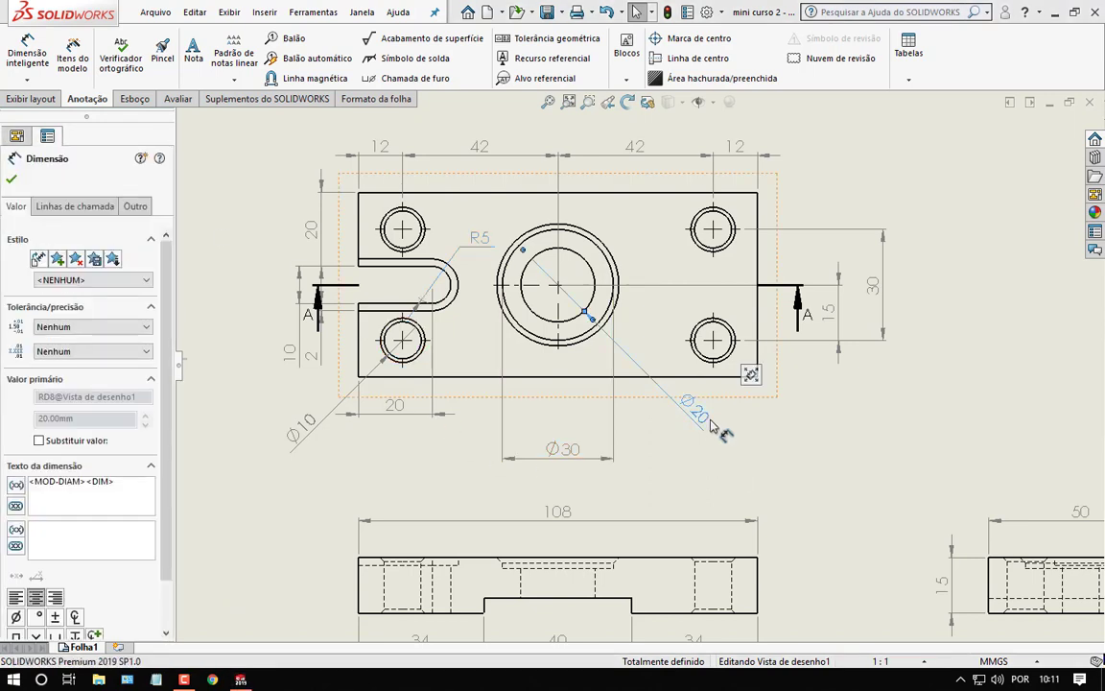
pyautogui.click(91, 211)
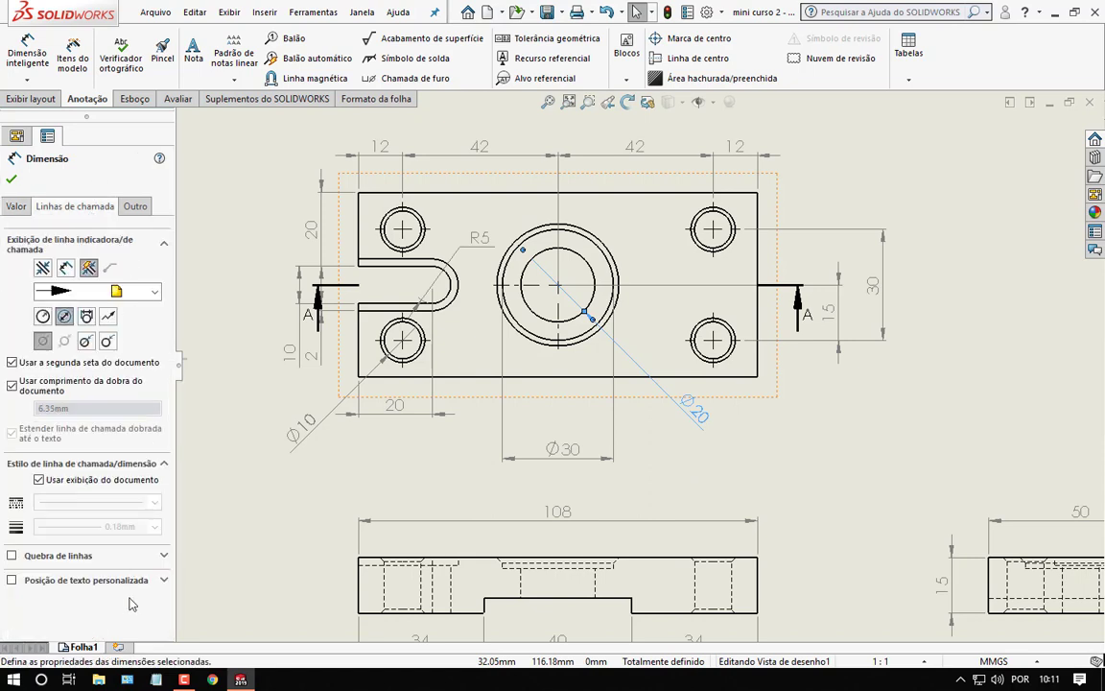
pyautogui.click(59, 582)
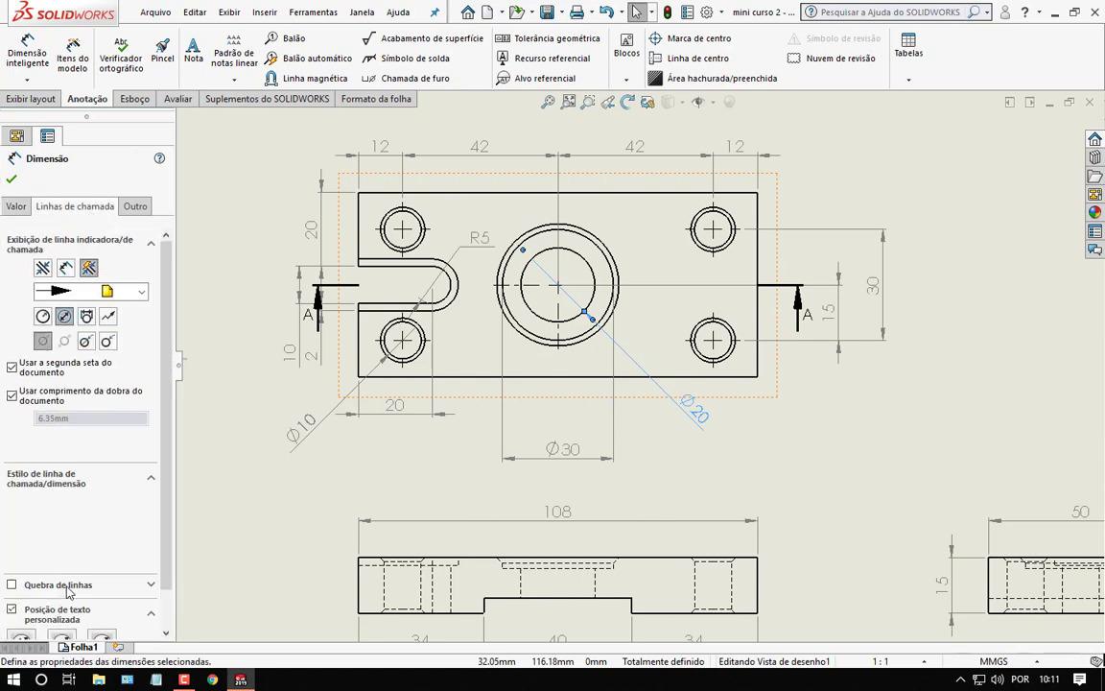
pyautogui.click(63, 639)
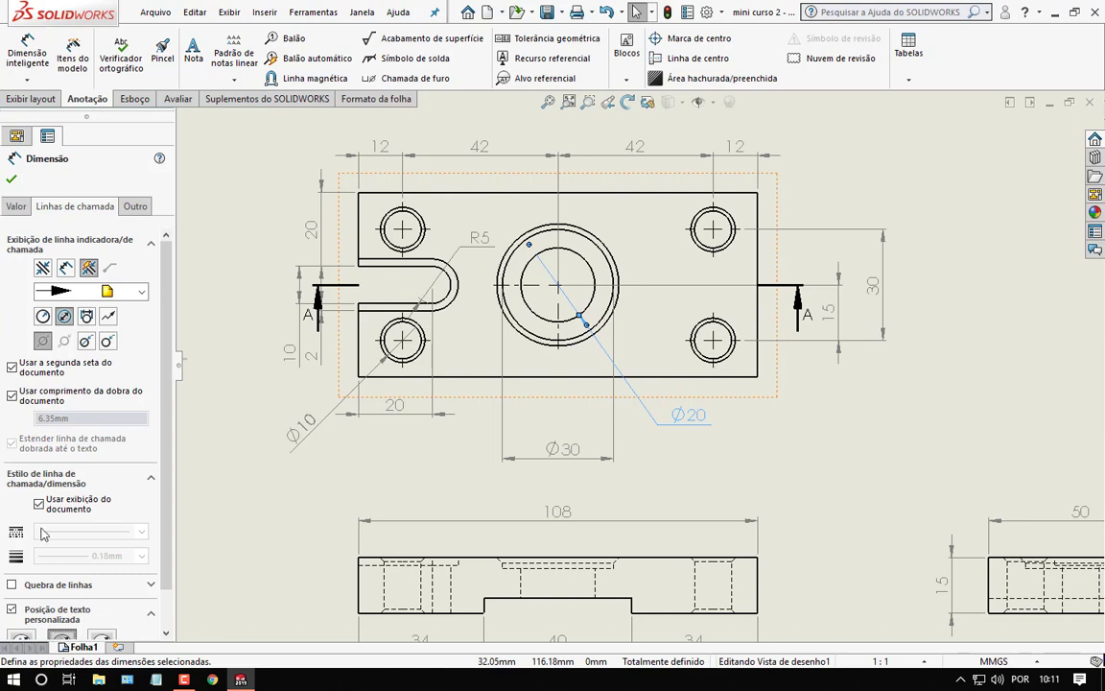
pyautogui.click(13, 180)
pyautogui.moveTo(698, 425); pyautogui.dragTo(649, 231)
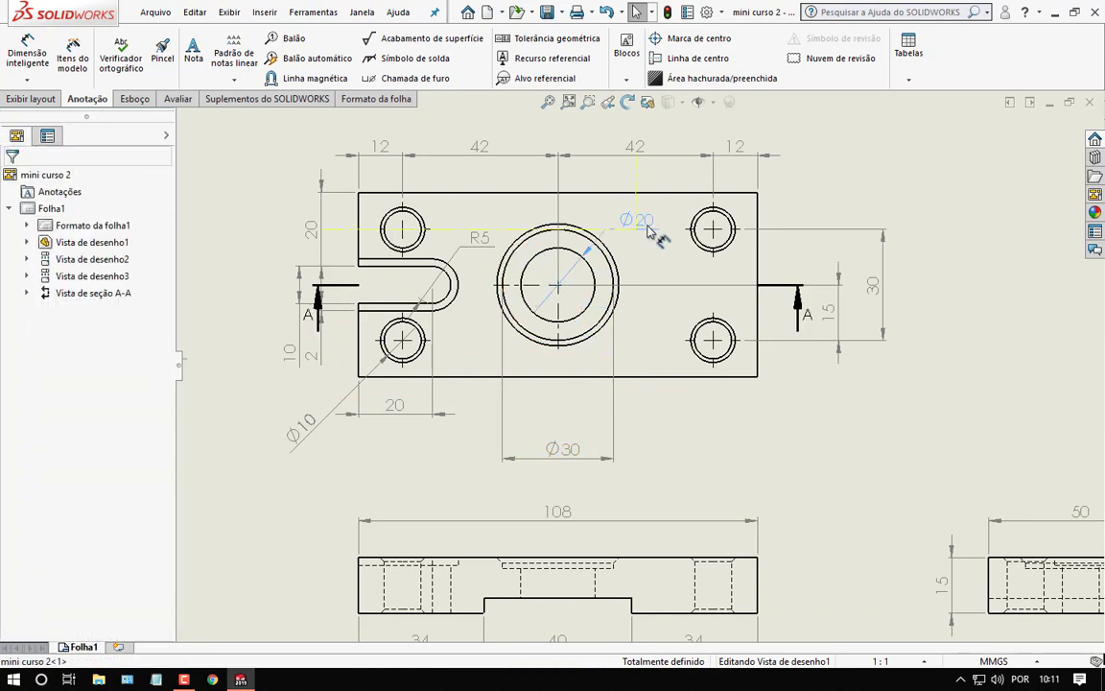
pyautogui.click(714, 445)
pyautogui.moveTo(563, 457); pyautogui.dragTo(567, 425)
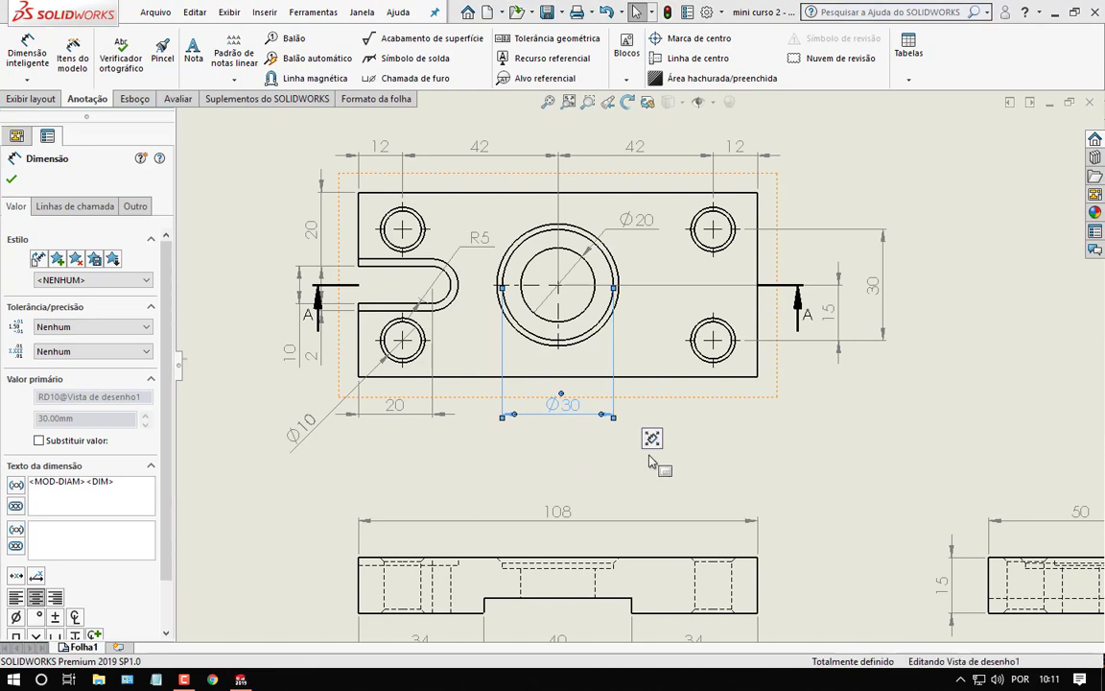
# - Make the Ø10 hole dimension horizontal on a bent leader, placed left of the part
pyautogui.click(654, 447)
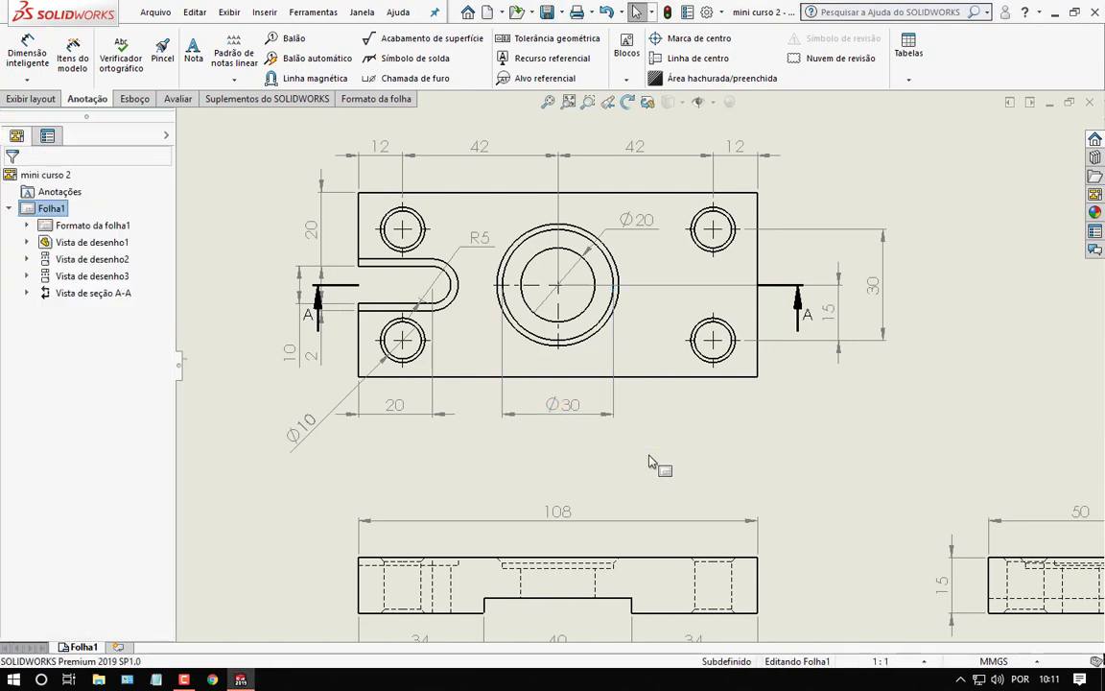
pyautogui.click(292, 453)
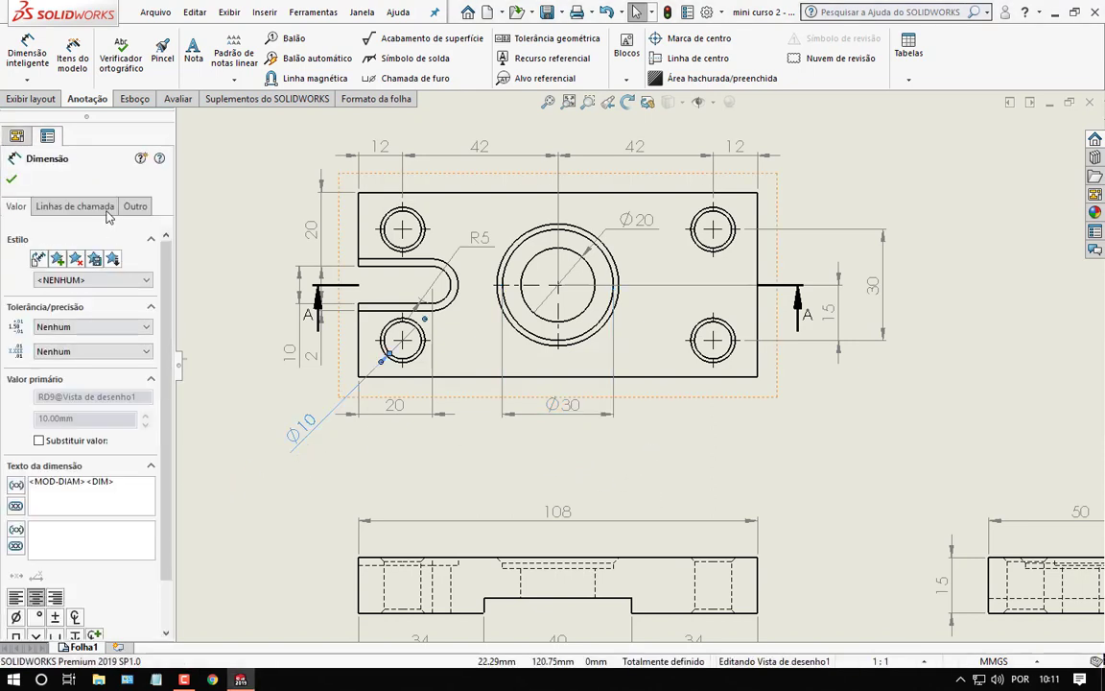
pyautogui.click(96, 207)
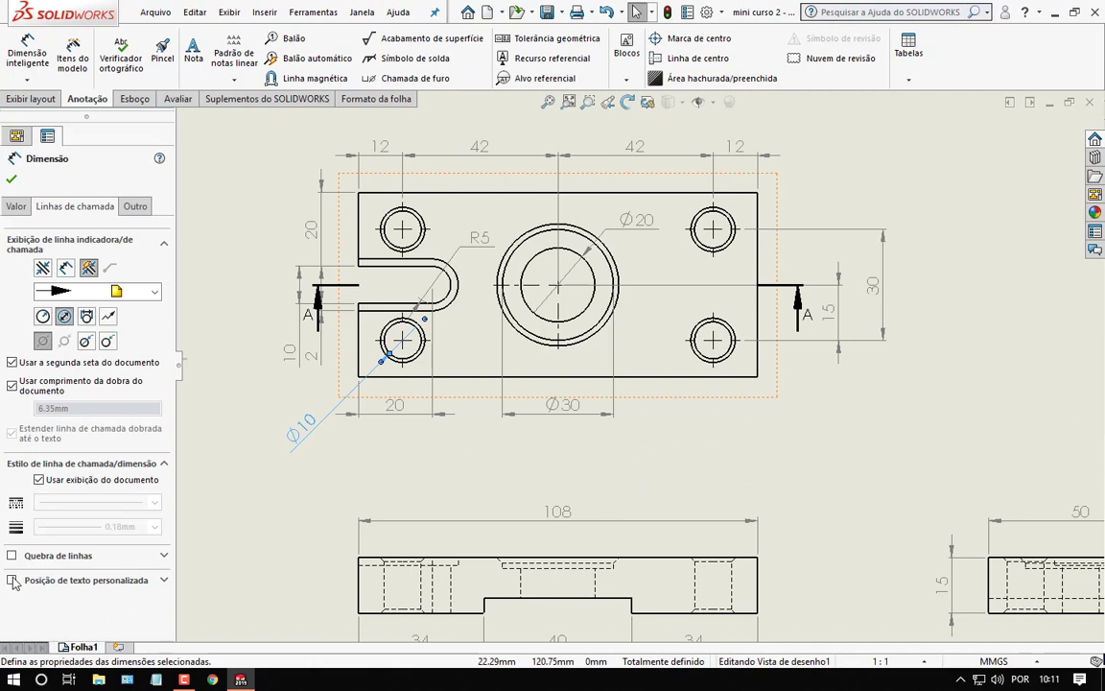
pyautogui.click(12, 580)
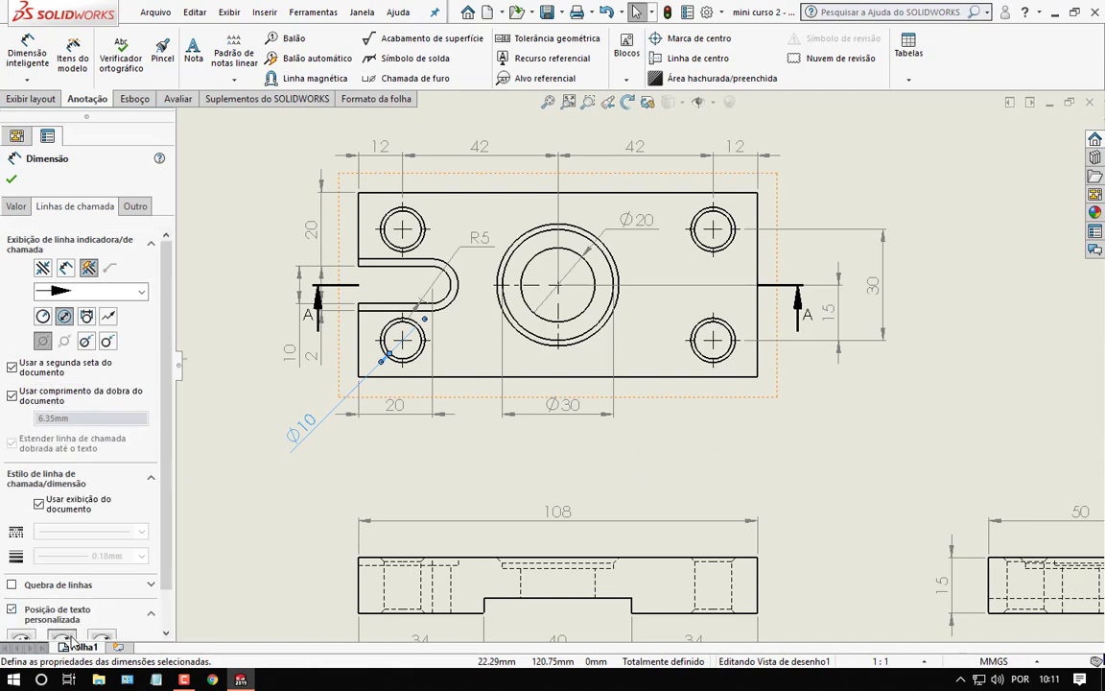
pyautogui.click(63, 636)
pyautogui.moveTo(315, 446)
pyautogui.mouseDown()
pyautogui.moveTo(291, 400)
pyautogui.moveTo(274, 413)
pyautogui.mouseUp()
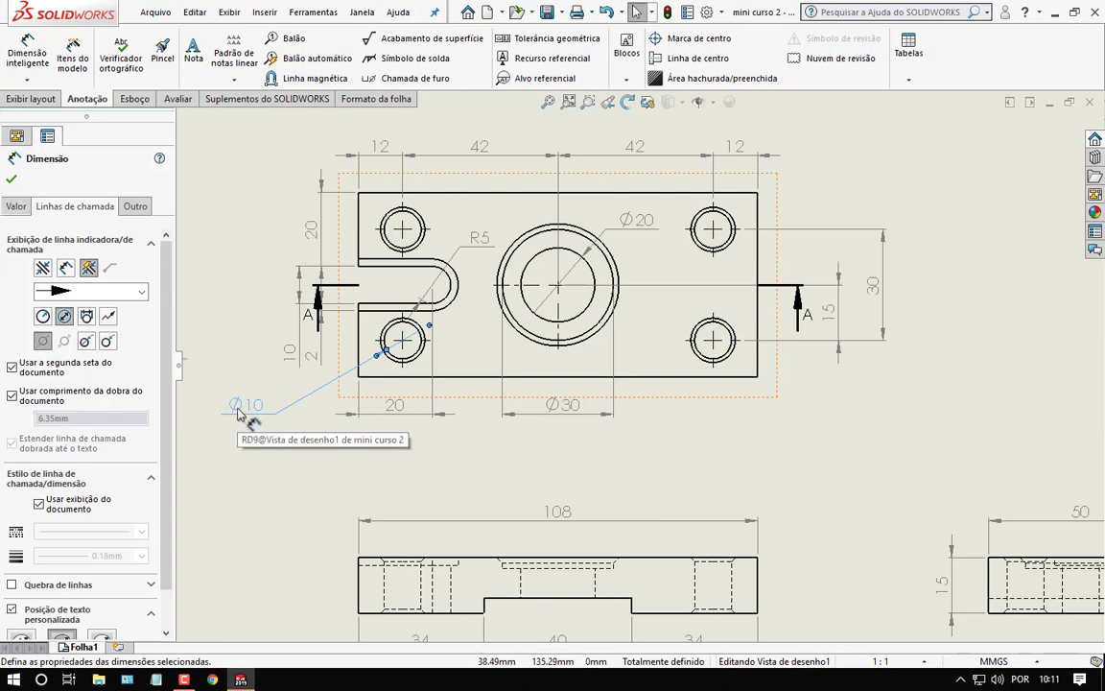
# - Append ' x 4' to the Ø10 dimension text so it reads Ø10 x 4
pyautogui.click(17, 206)
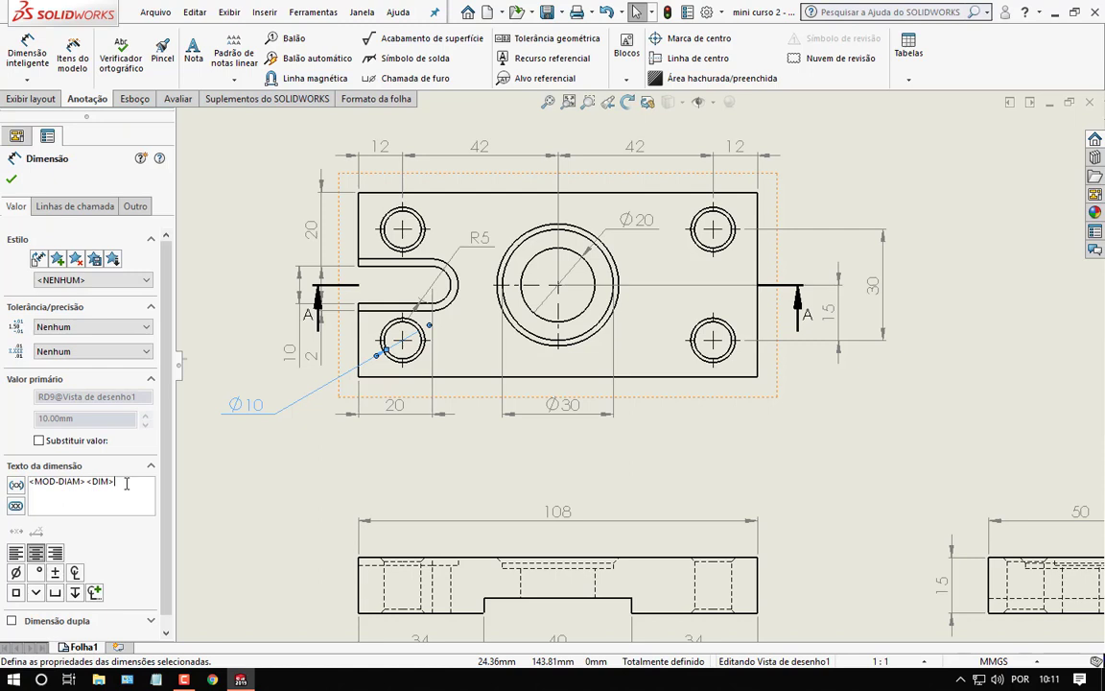
pyautogui.write('x')
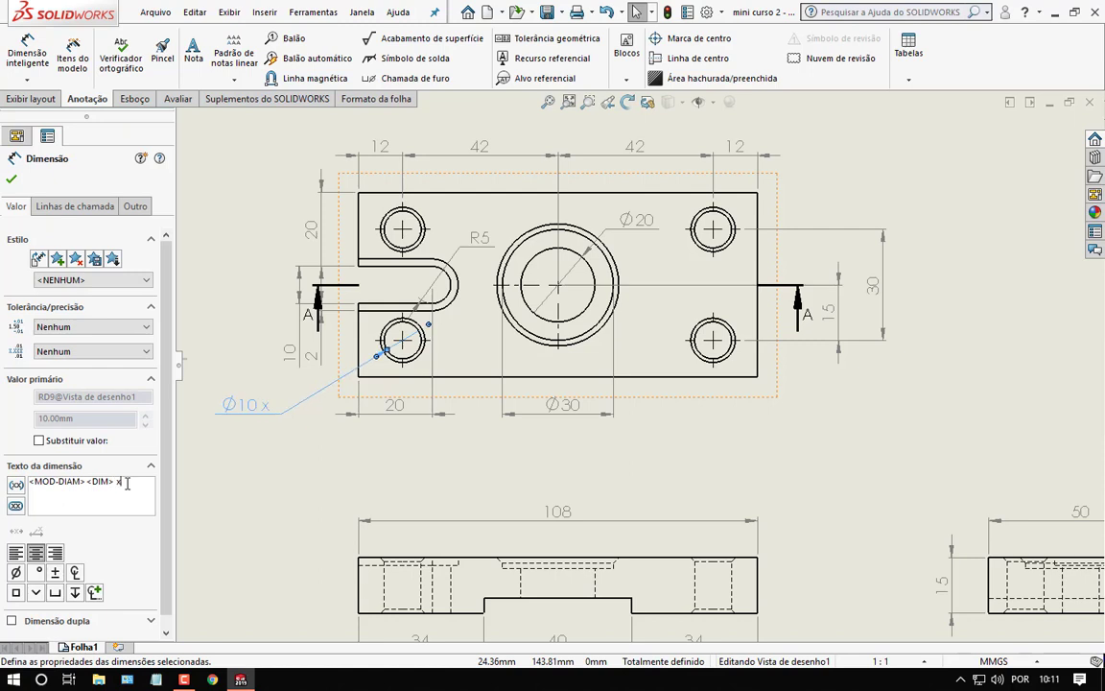
pyautogui.write(' 4')
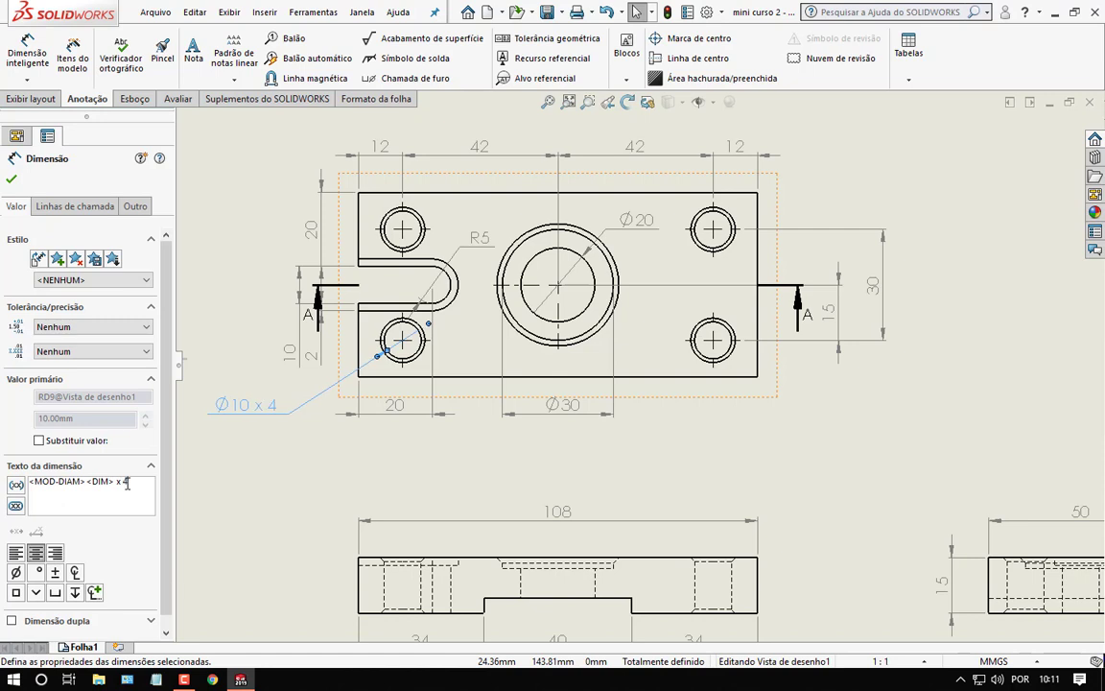
pyautogui.click(11, 180)
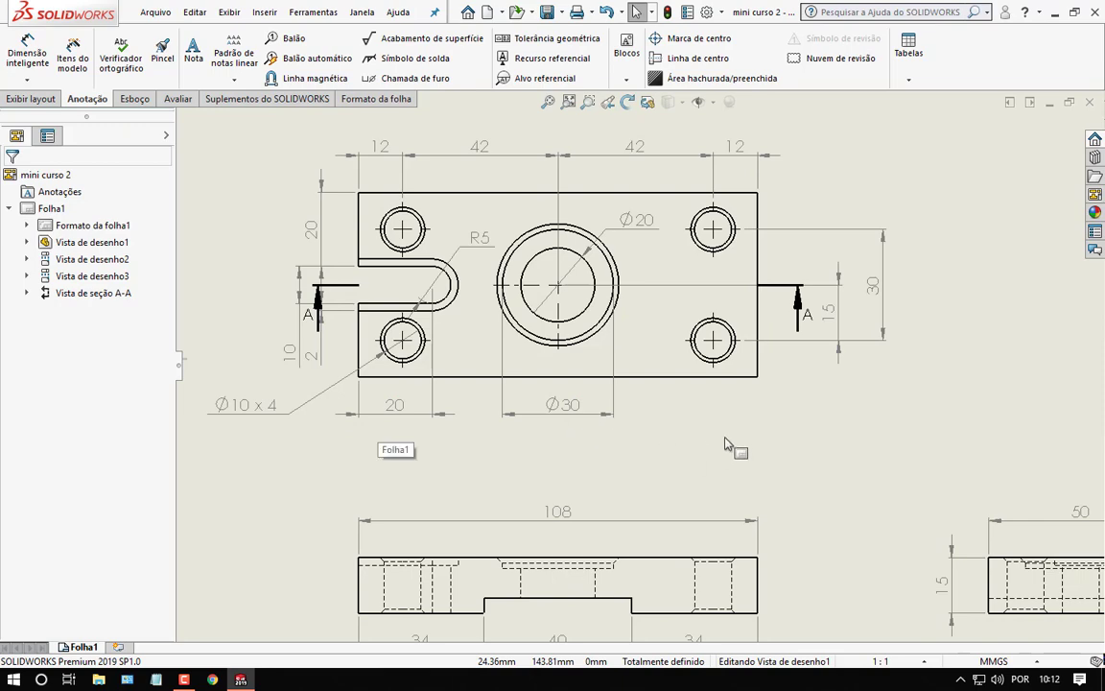
# - Dimension the left (2) and right (3) recess depths on Section A-A
pyautogui.press('z')
pyautogui.press('z')
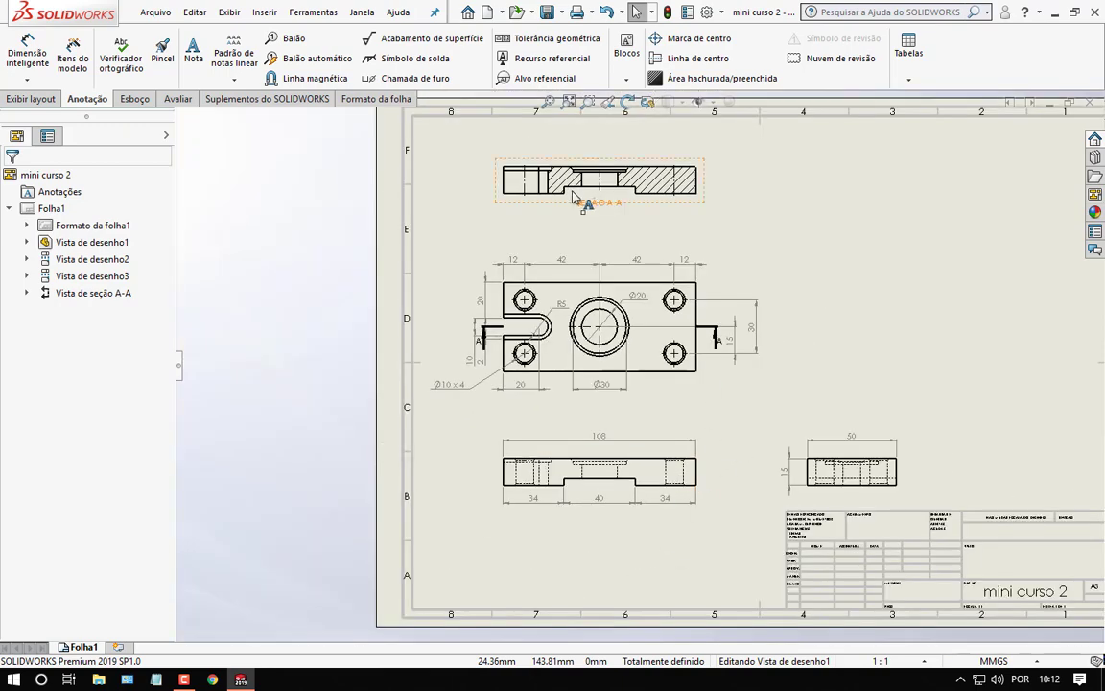
pyautogui.scroll(-3, 573, 196)
pyautogui.scroll(-2, 595, 221)
pyautogui.scroll(-1, 585, 254)
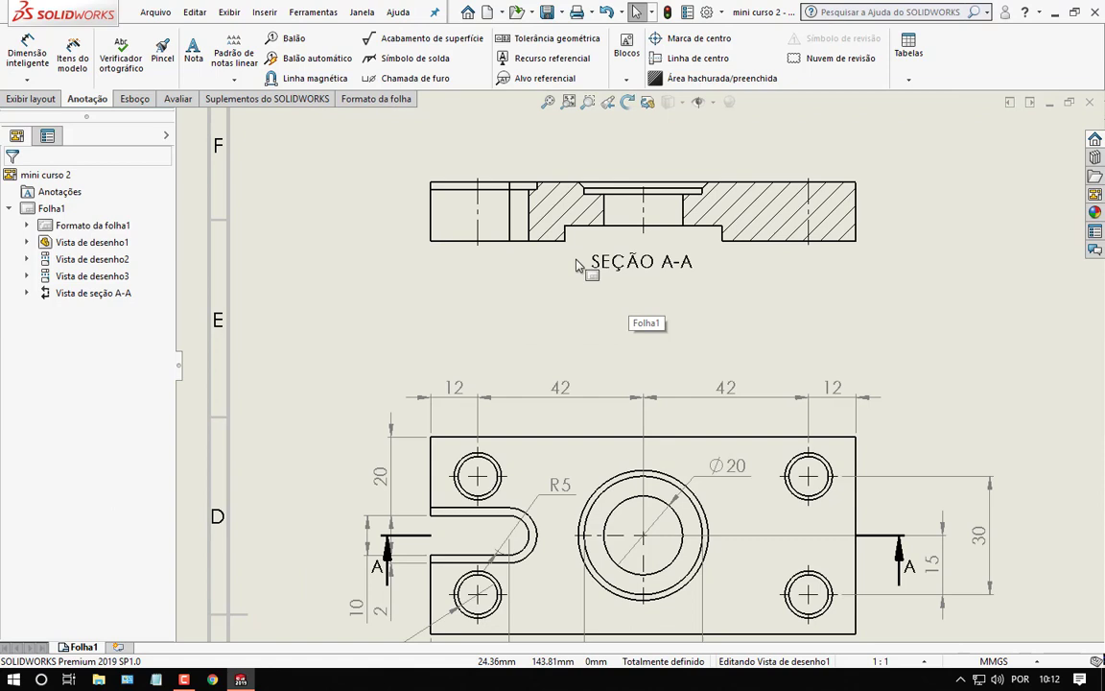
pyautogui.click(32, 63)
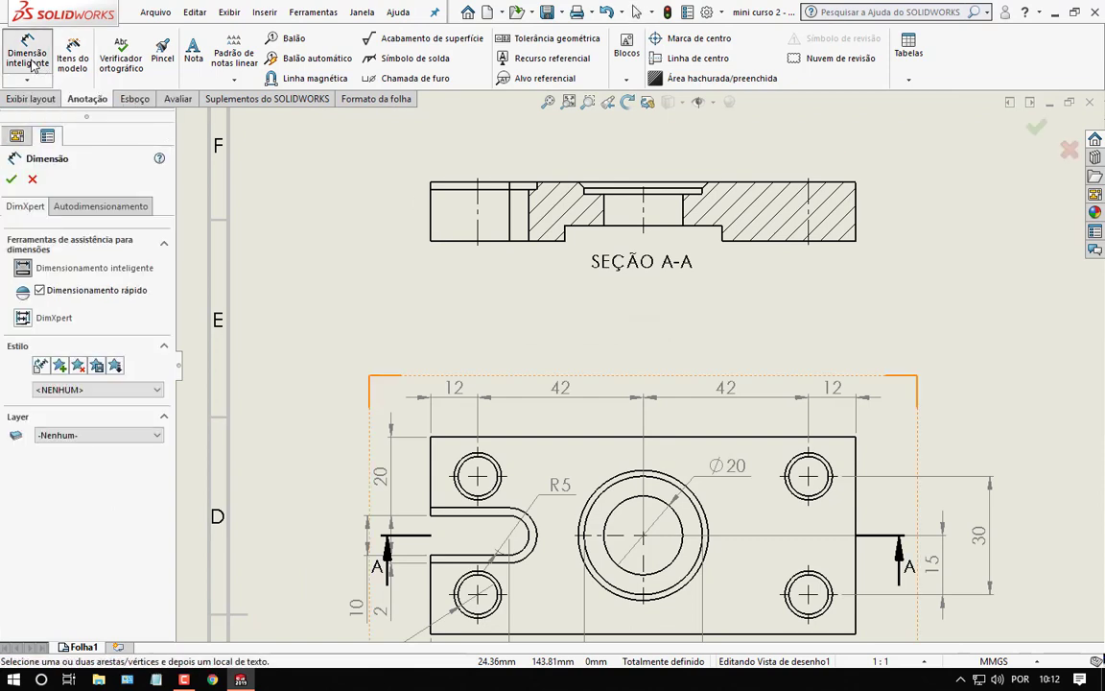
pyautogui.scroll(-2, 468, 173)
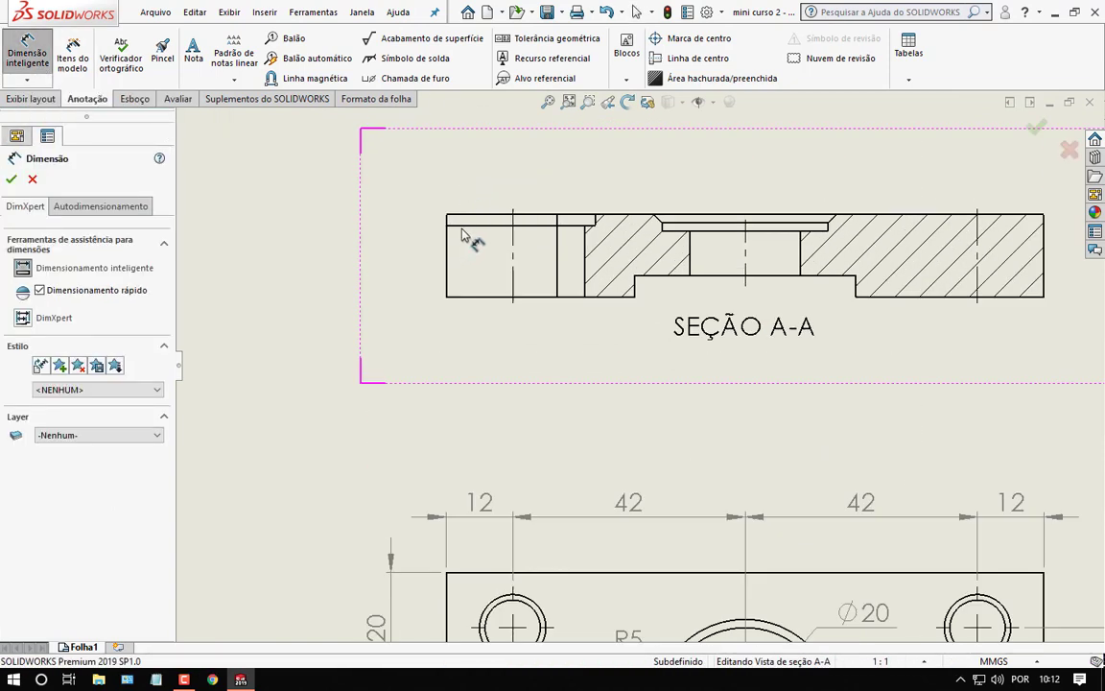
pyautogui.click(462, 227)
pyautogui.click(463, 215)
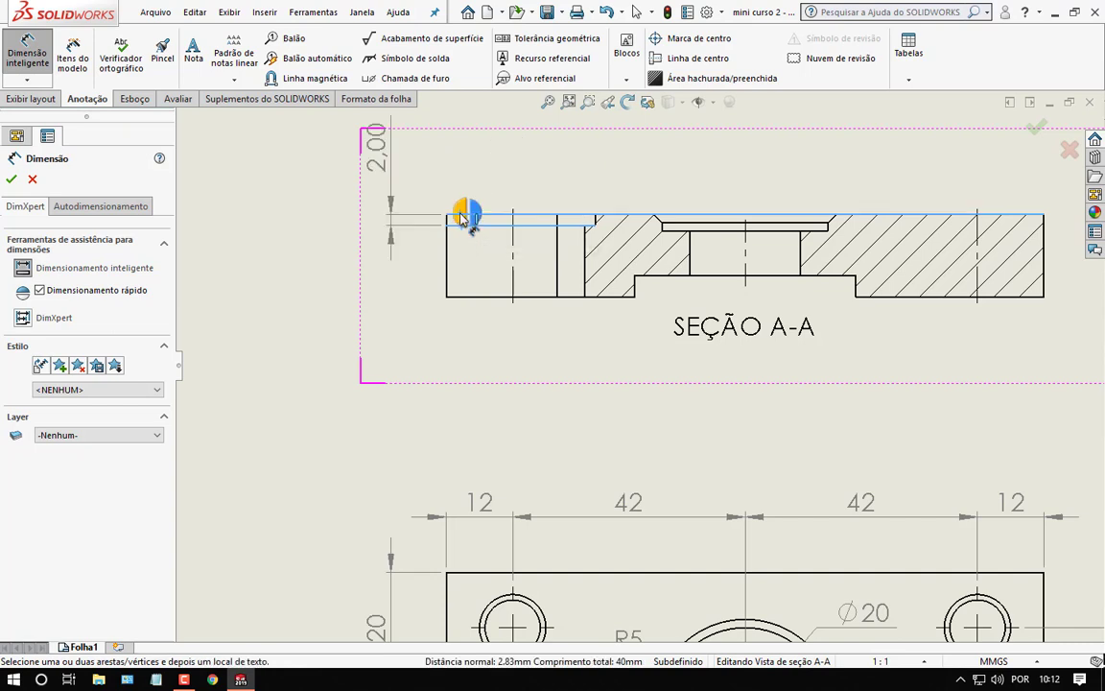
pyautogui.click(670, 231)
pyautogui.click(671, 215)
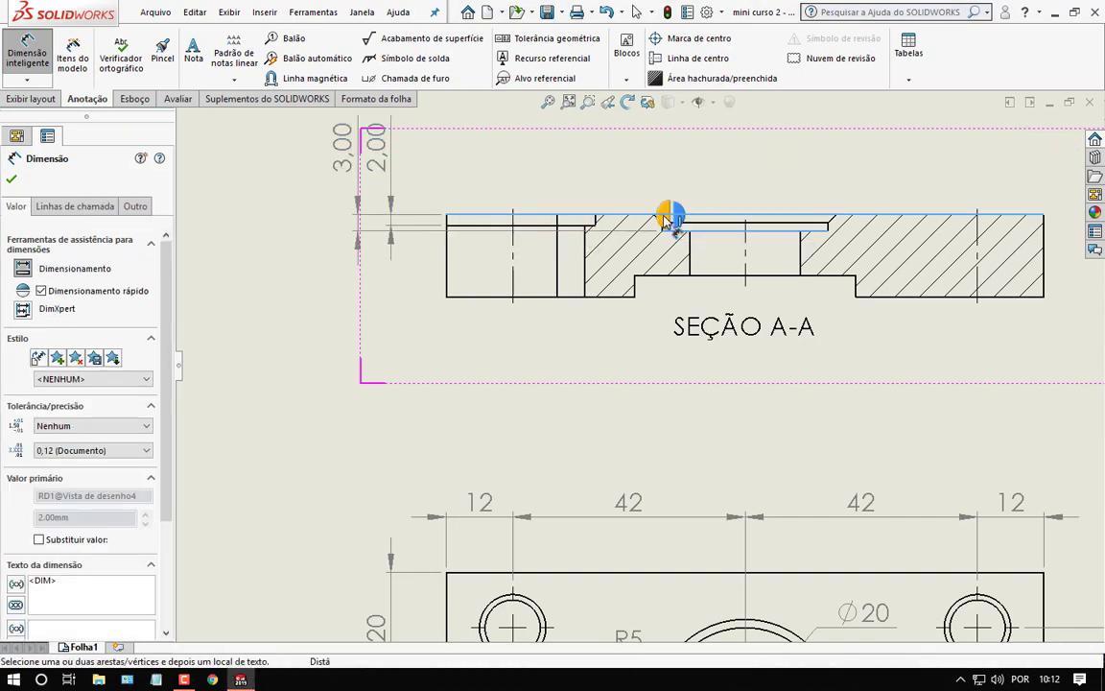
pyautogui.click(687, 217)
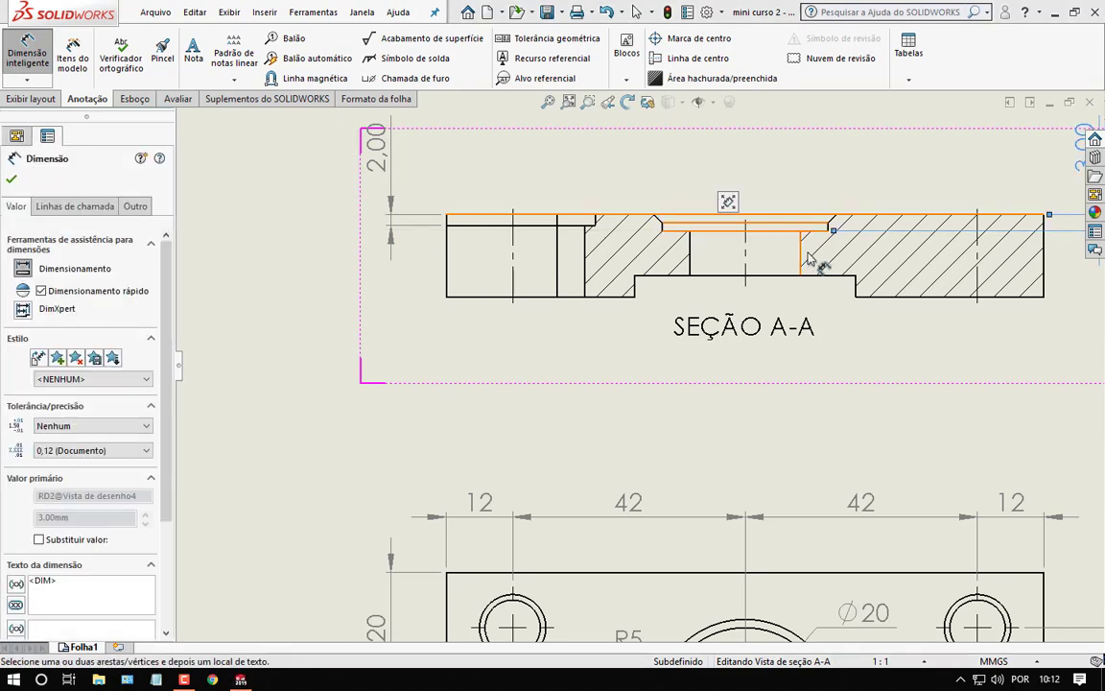
pyautogui.scroll(3, 815, 257)
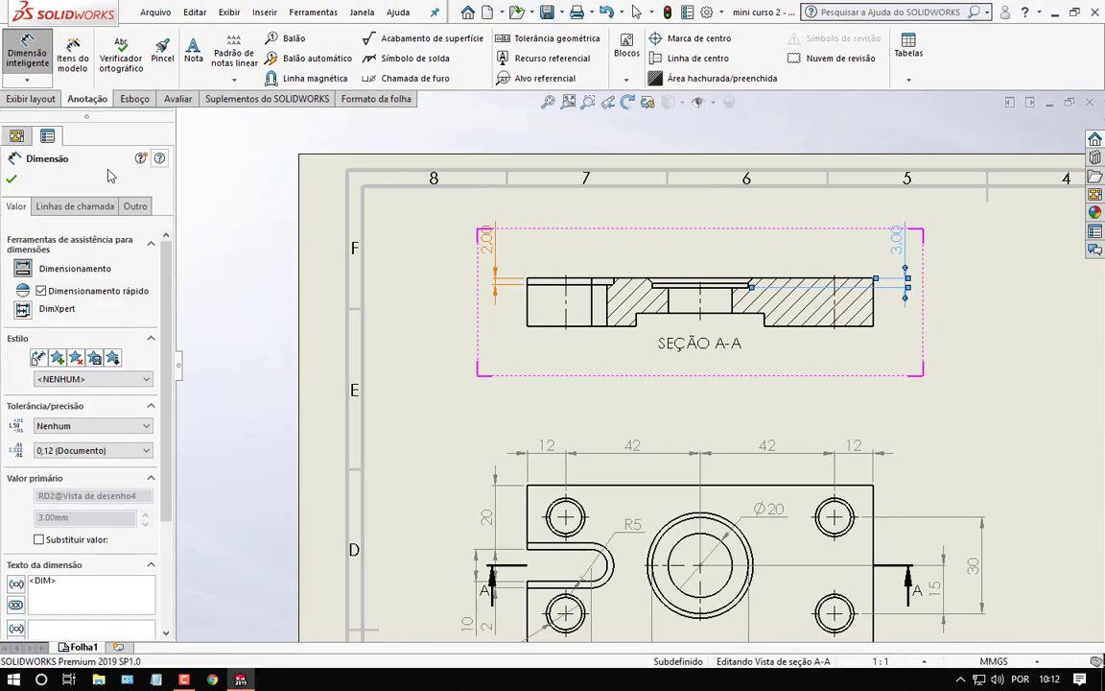
pyautogui.click(10, 181)
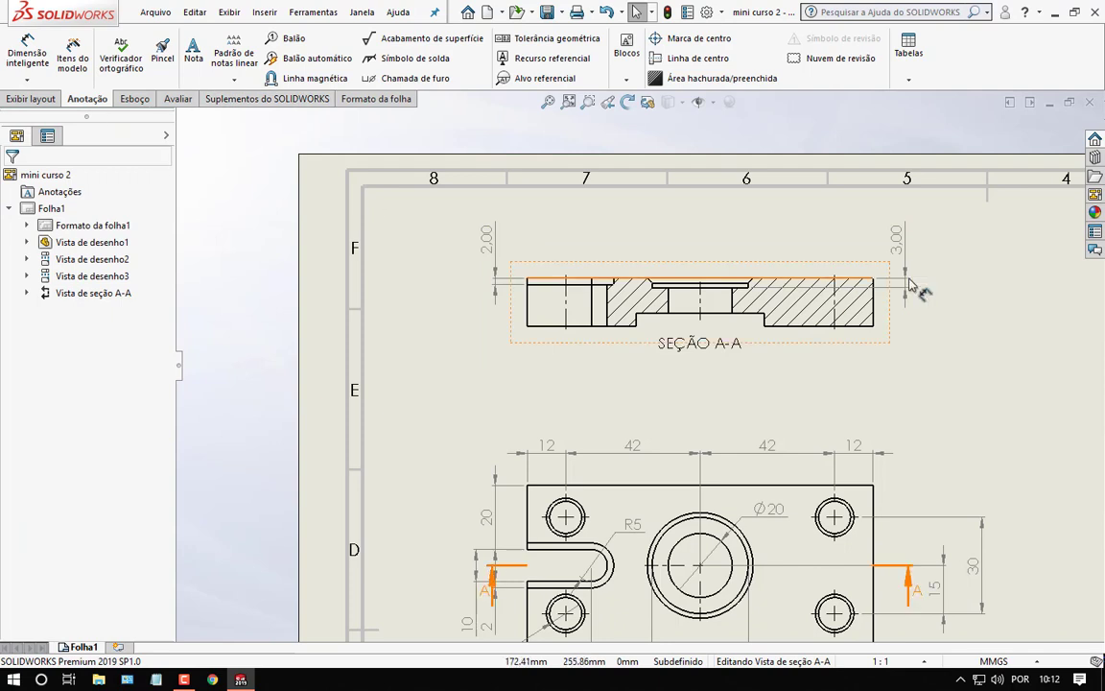
# - Set both section depth dimensions to whole-number precision (Nenhum)
pyautogui.moveTo(942, 217); pyautogui.dragTo(463, 244)
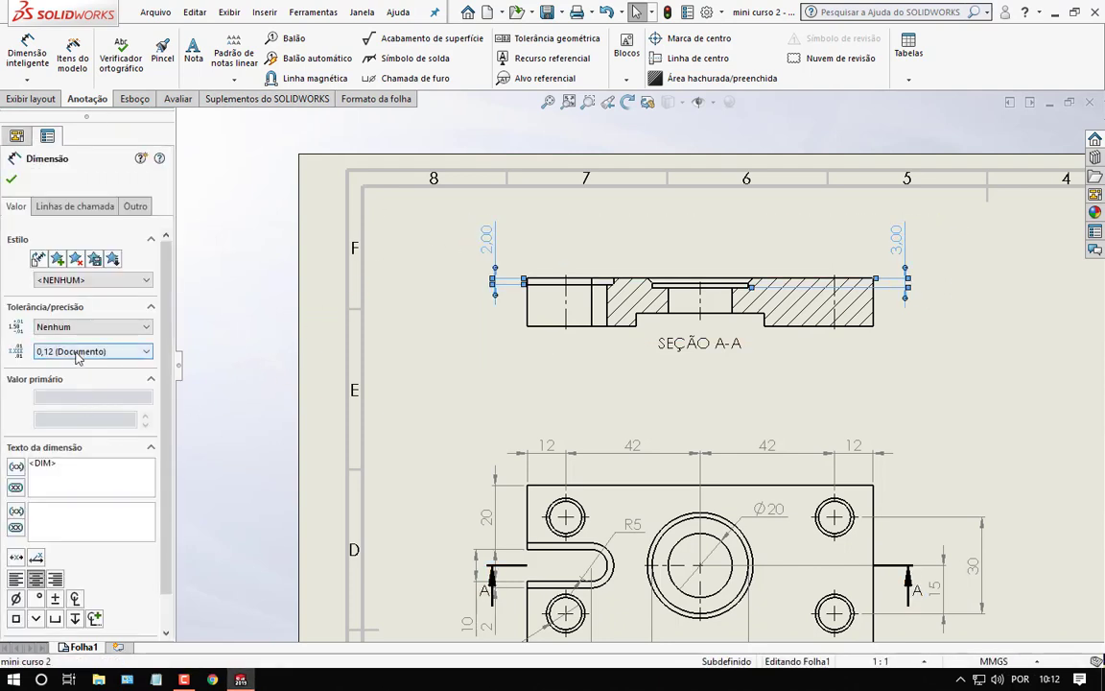
pyautogui.click(78, 351)
pyautogui.click(62, 365)
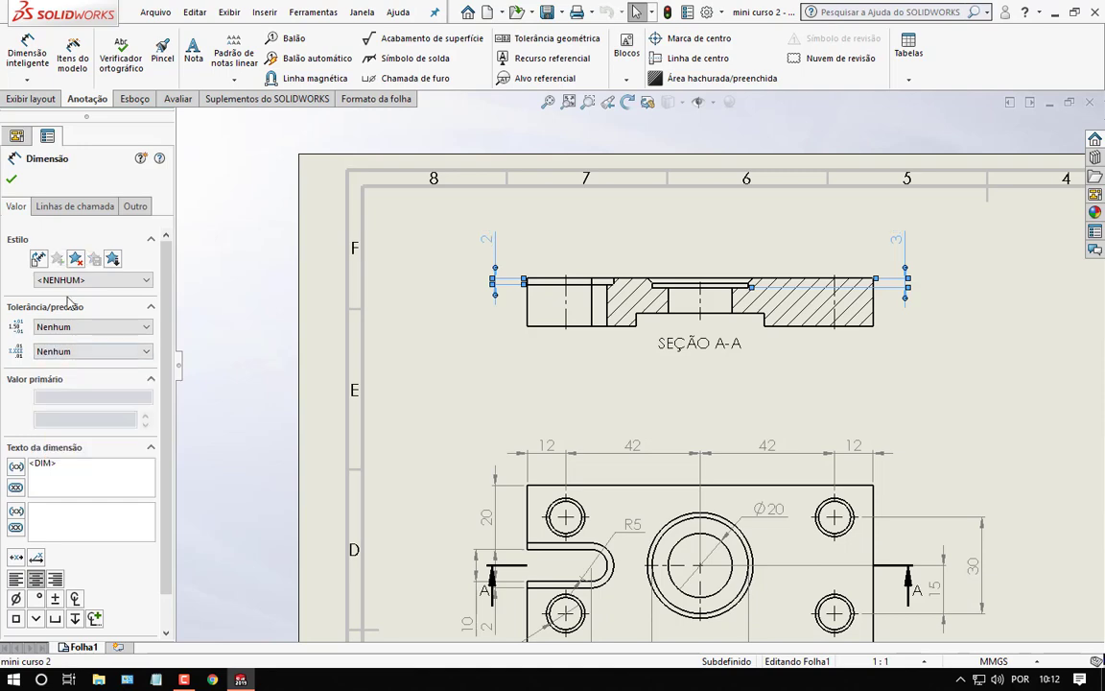
pyautogui.click(13, 179)
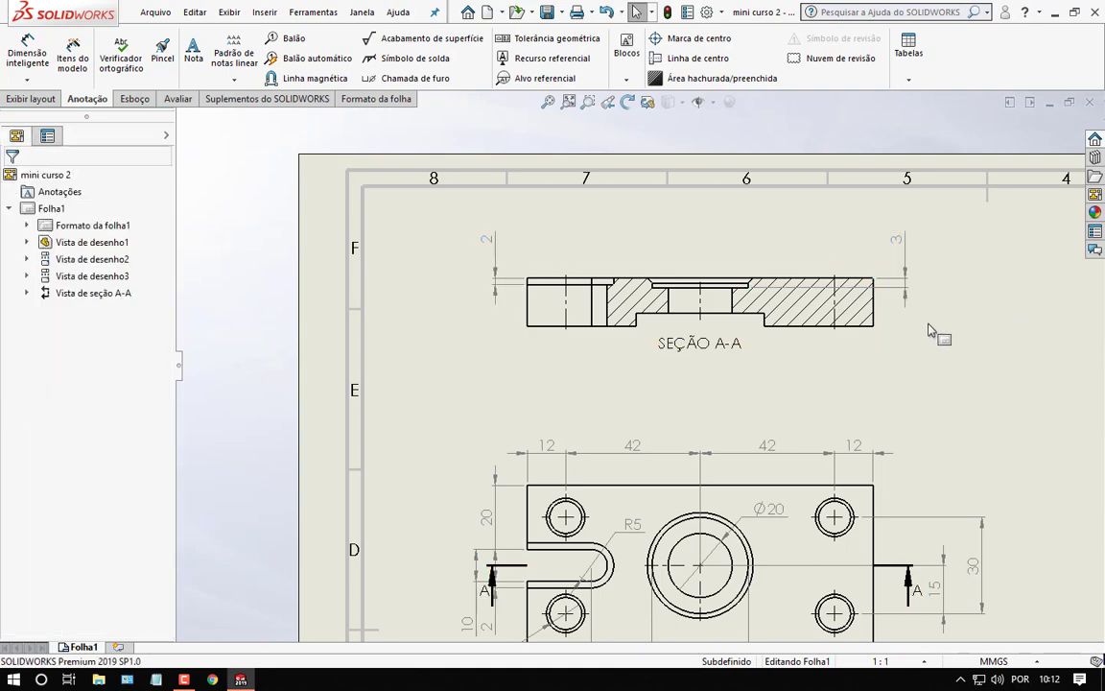
# - Move the 2 and 3 dimension texts lower beneath Section A-A
pyautogui.scroll(-2, 978, 258)
pyautogui.moveTo(290, 231); pyautogui.dragTo(284, 255)
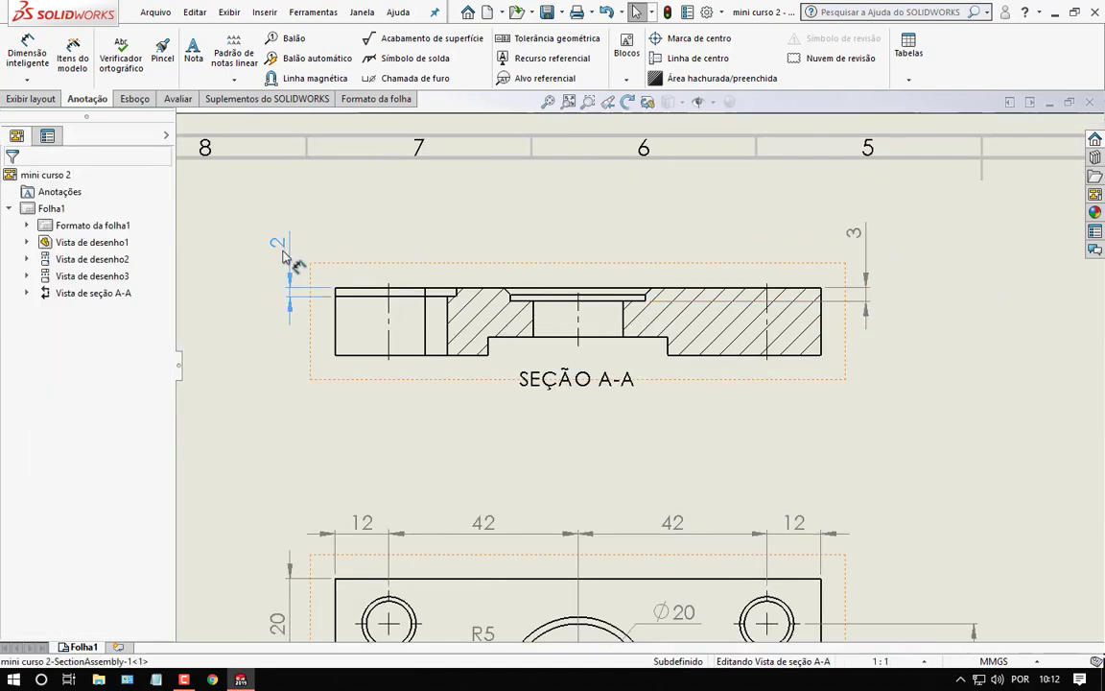
pyautogui.click(853, 234)
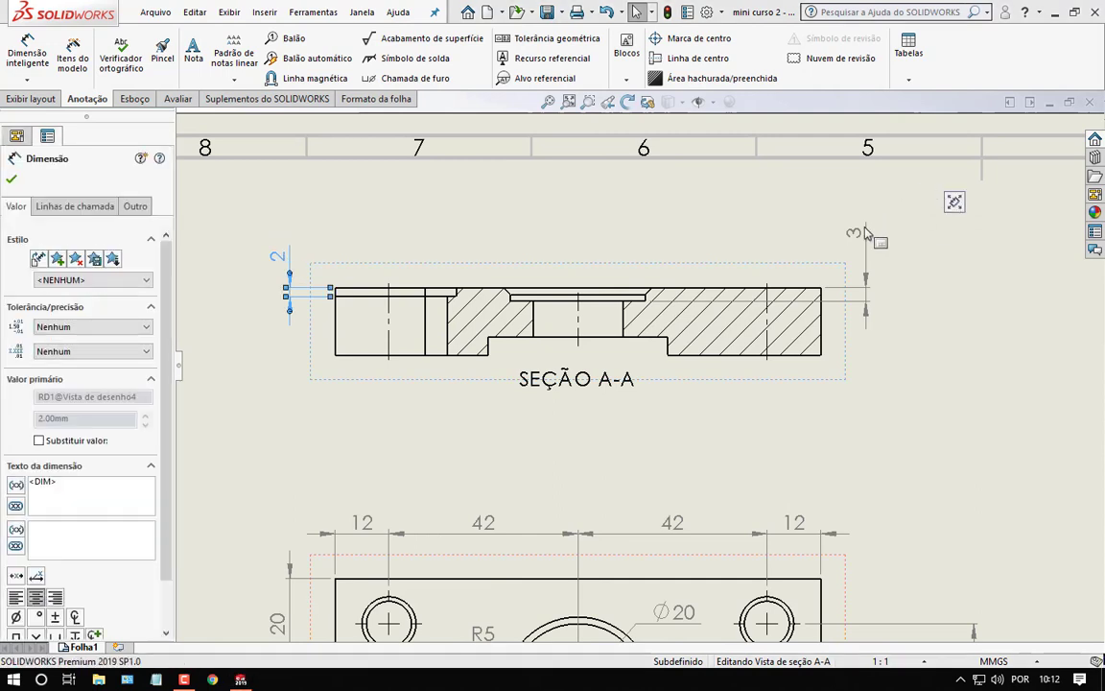
pyautogui.moveTo(856, 239); pyautogui.dragTo(848, 273)
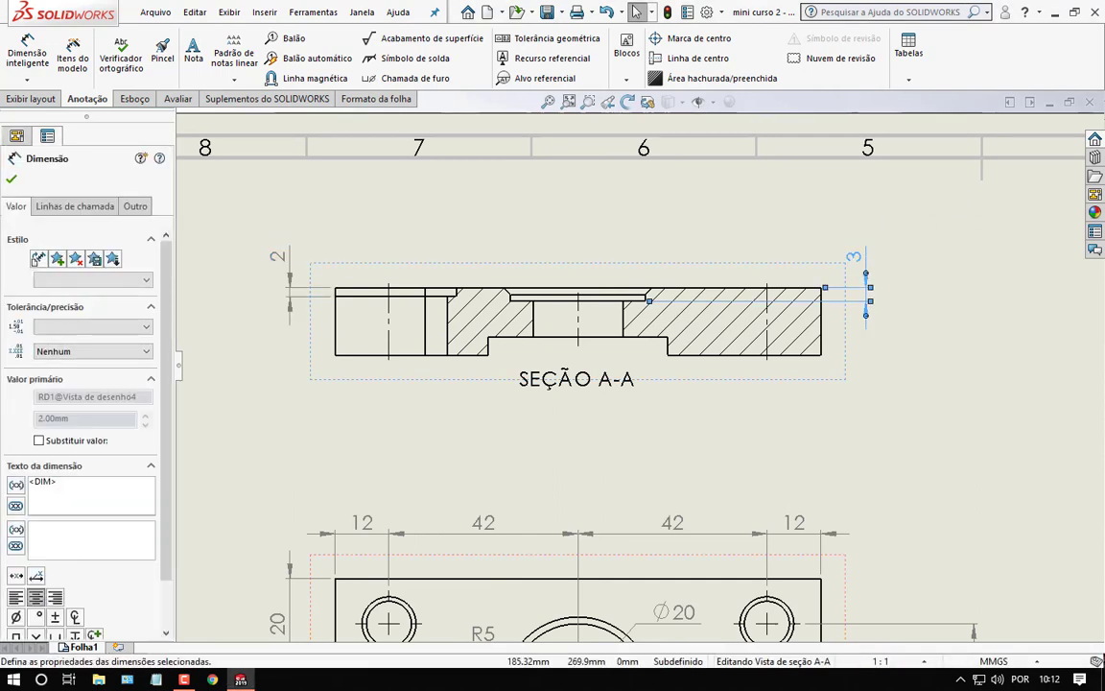
pyautogui.click(851, 434)
pyautogui.scroll(3, 872, 419)
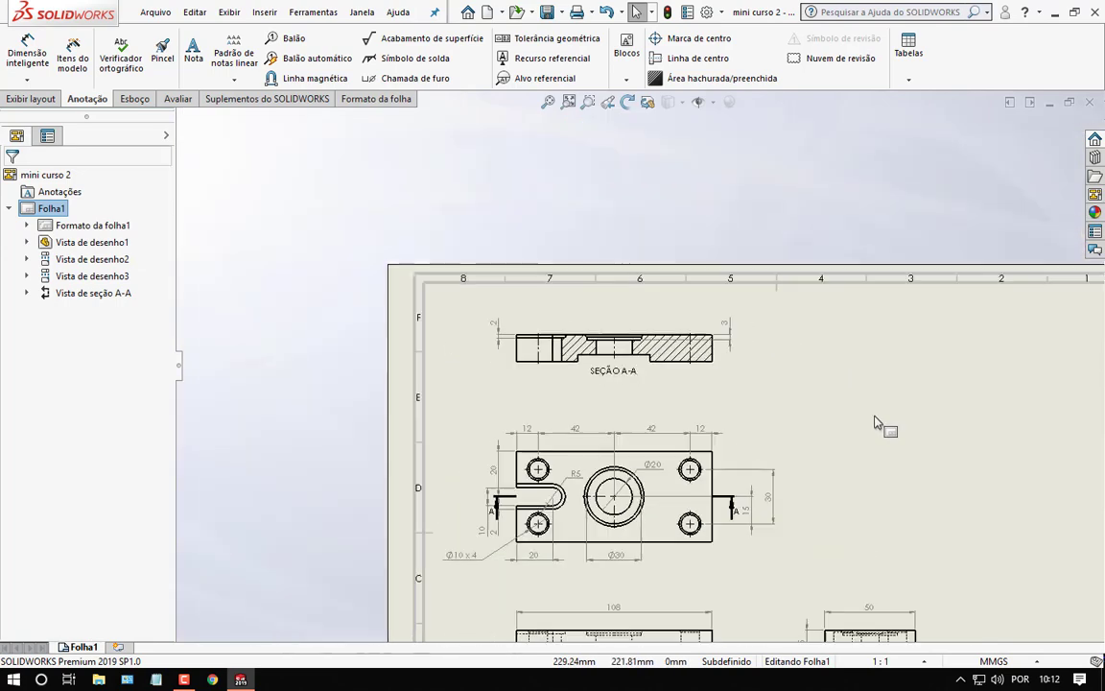
pyautogui.scroll(-1, 537, 389)
pyautogui.scroll(1, 643, 410)
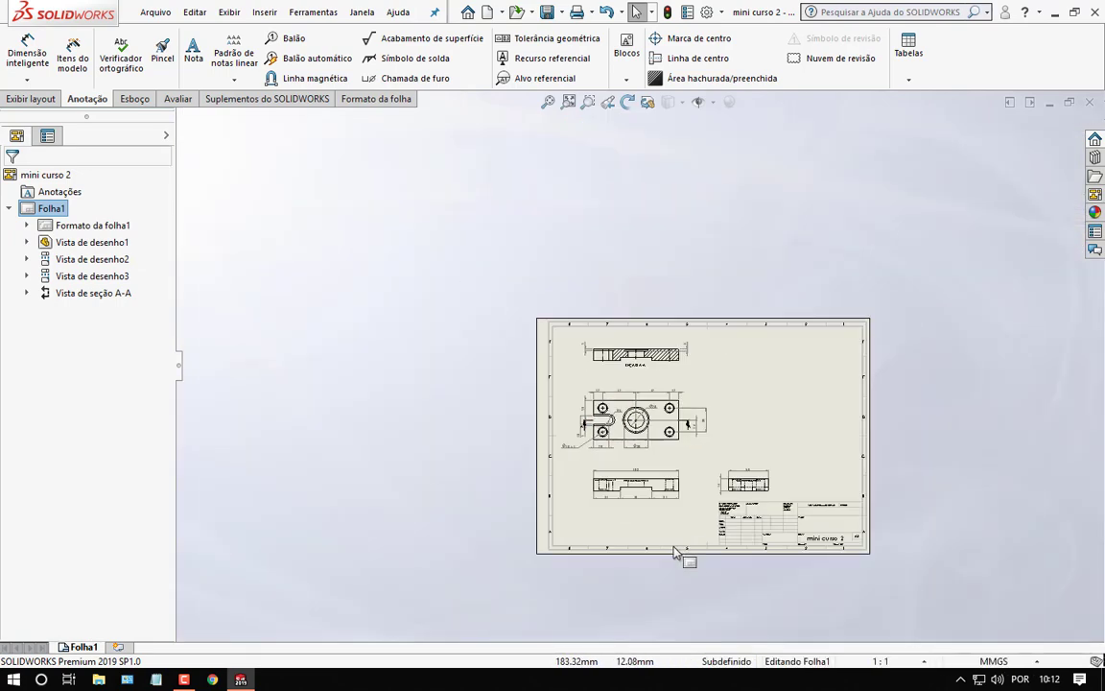
pyautogui.scroll(-1, 604, 403)
pyautogui.scroll(-1, 624, 269)
pyautogui.scroll(-1, 628, 275)
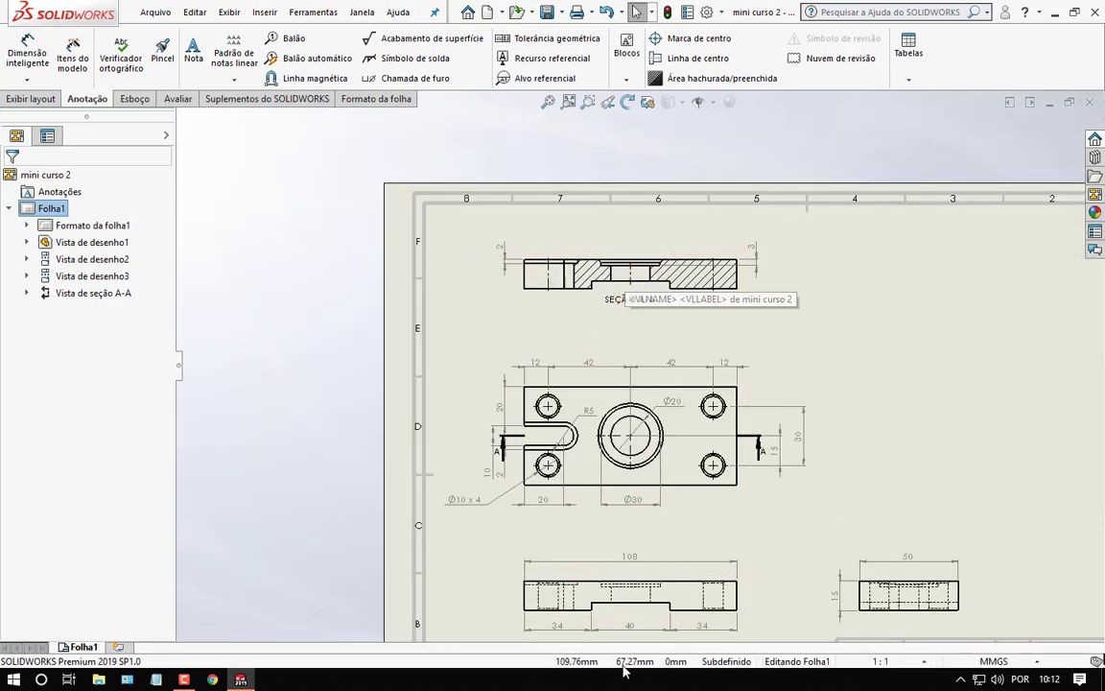
pyautogui.scroll(-2, 568, 597)
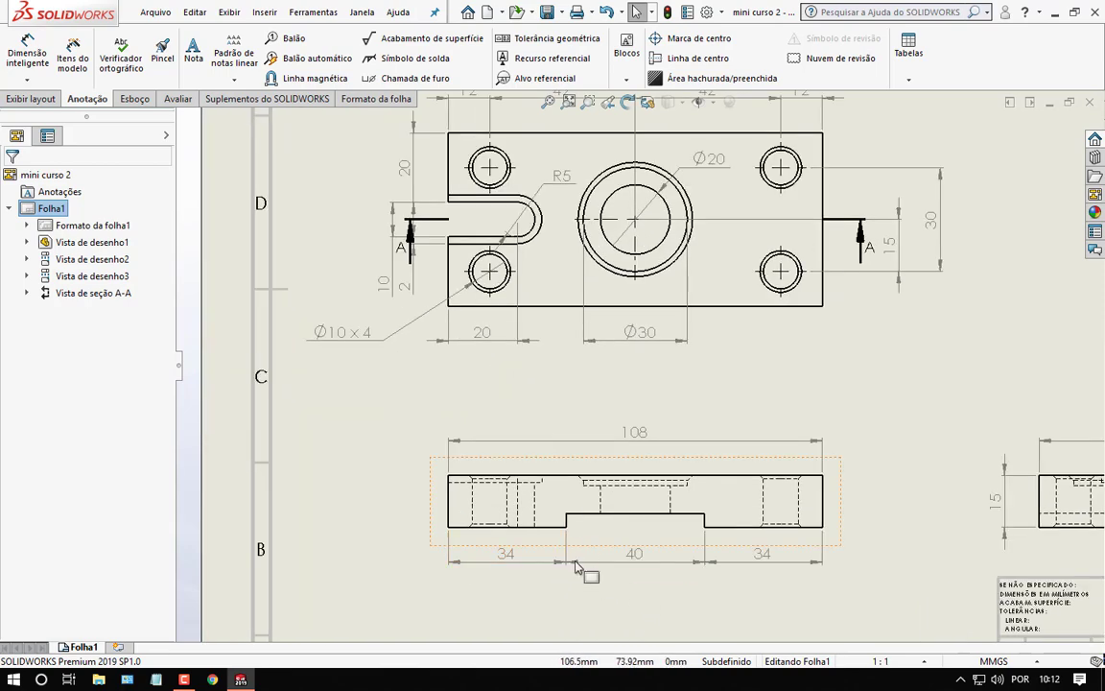
pyautogui.scroll(2, 629, 278)
pyautogui.scroll(1, 636, 266)
pyautogui.scroll(-2, 636, 267)
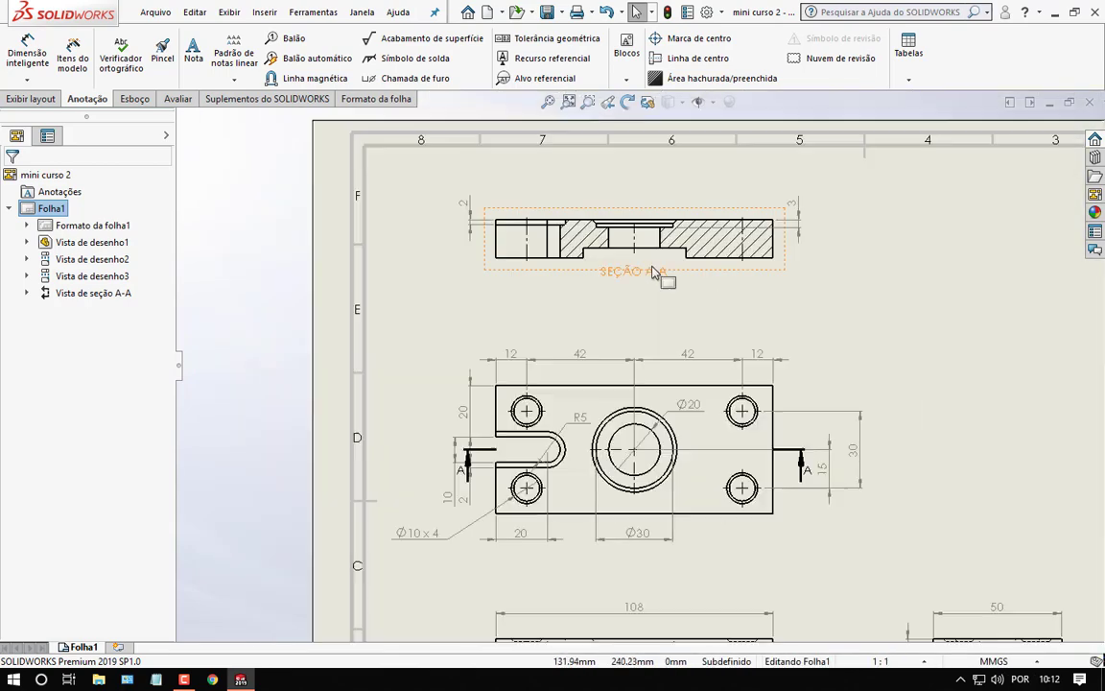
pyautogui.scroll(-1, 648, 276)
# - Dimension the 4 mm lower step height on Section A-A's left side
pyautogui.click(15, 60)
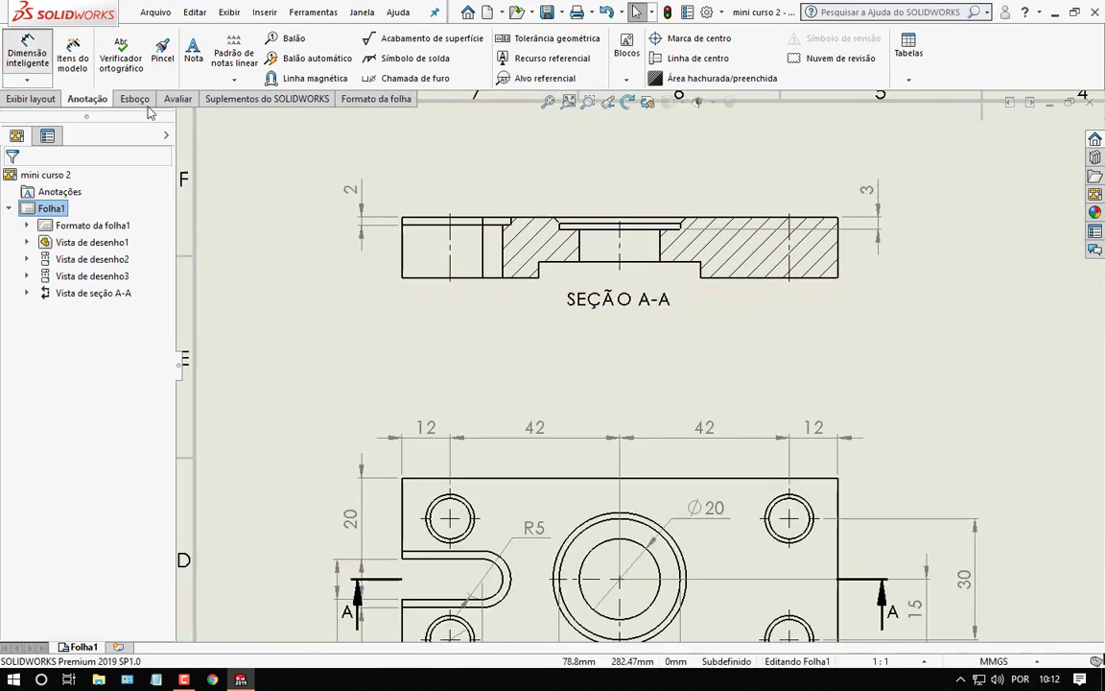
pyautogui.click(543, 285)
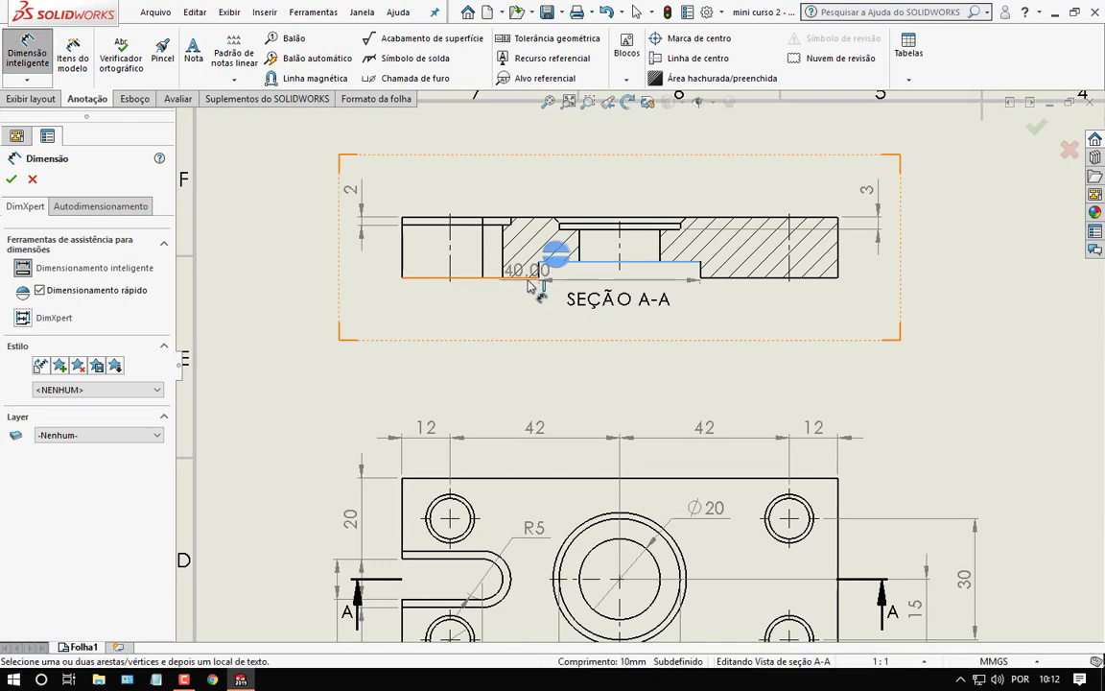
pyautogui.click(530, 279)
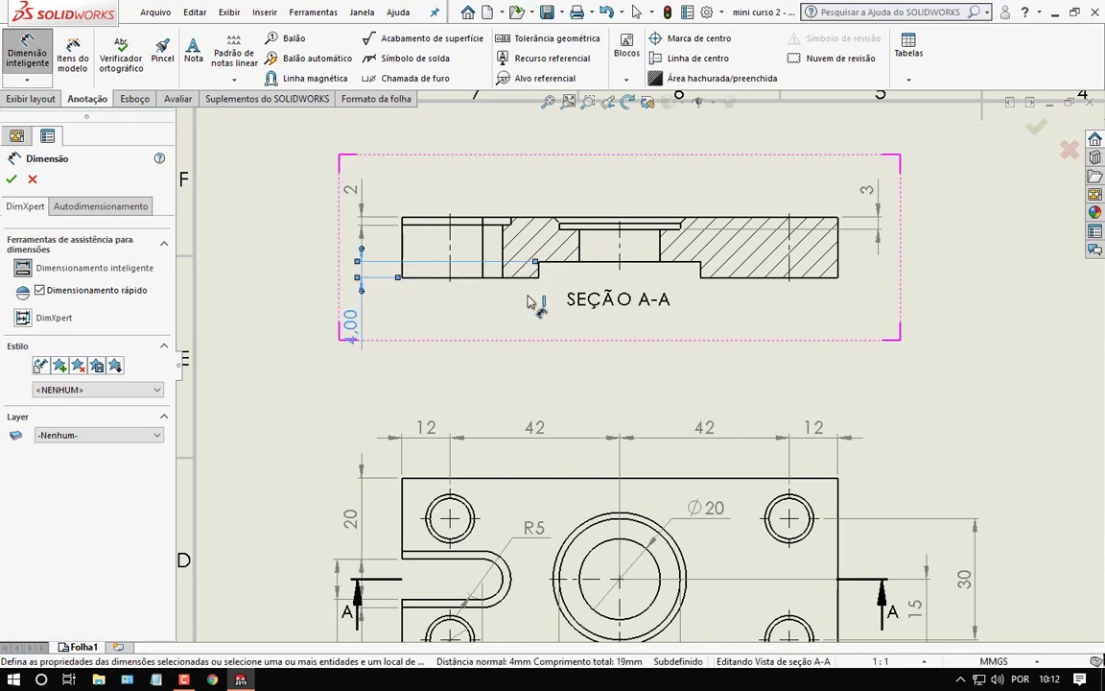
pyautogui.click(533, 303)
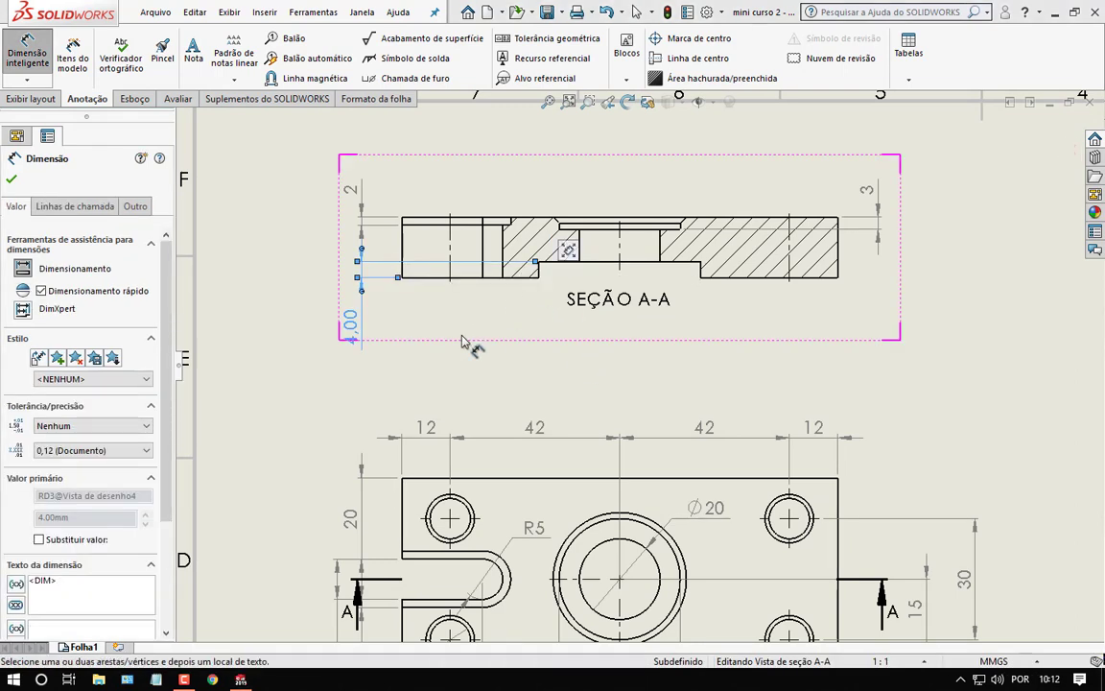
# - Give the 4 dimension no tolerance and Nenhum precision, then move it beside the section
pyautogui.click(92, 428)
pyautogui.click(86, 437)
pyautogui.click(87, 457)
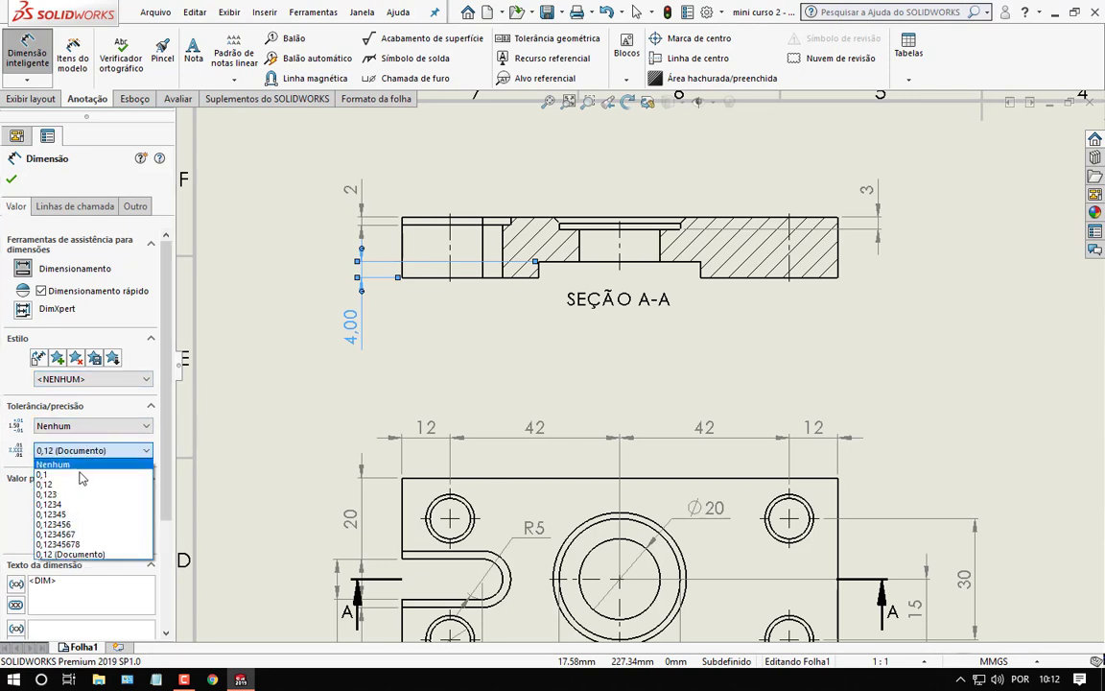
pyautogui.click(78, 468)
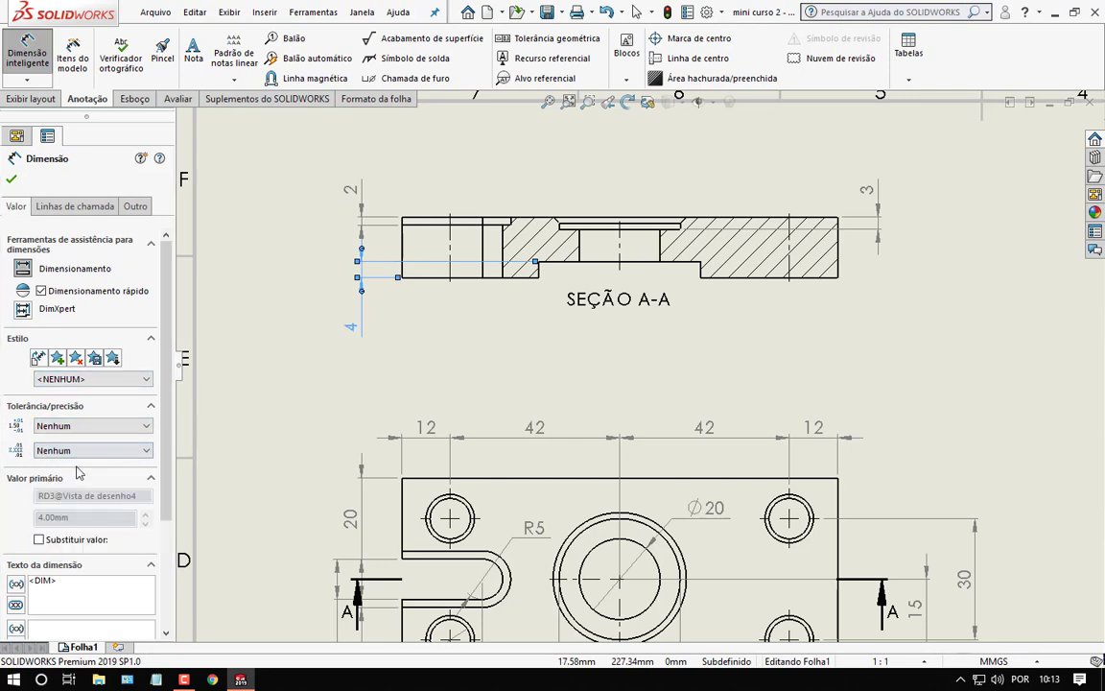
pyautogui.click(13, 181)
pyautogui.moveTo(350, 333); pyautogui.dragTo(352, 317)
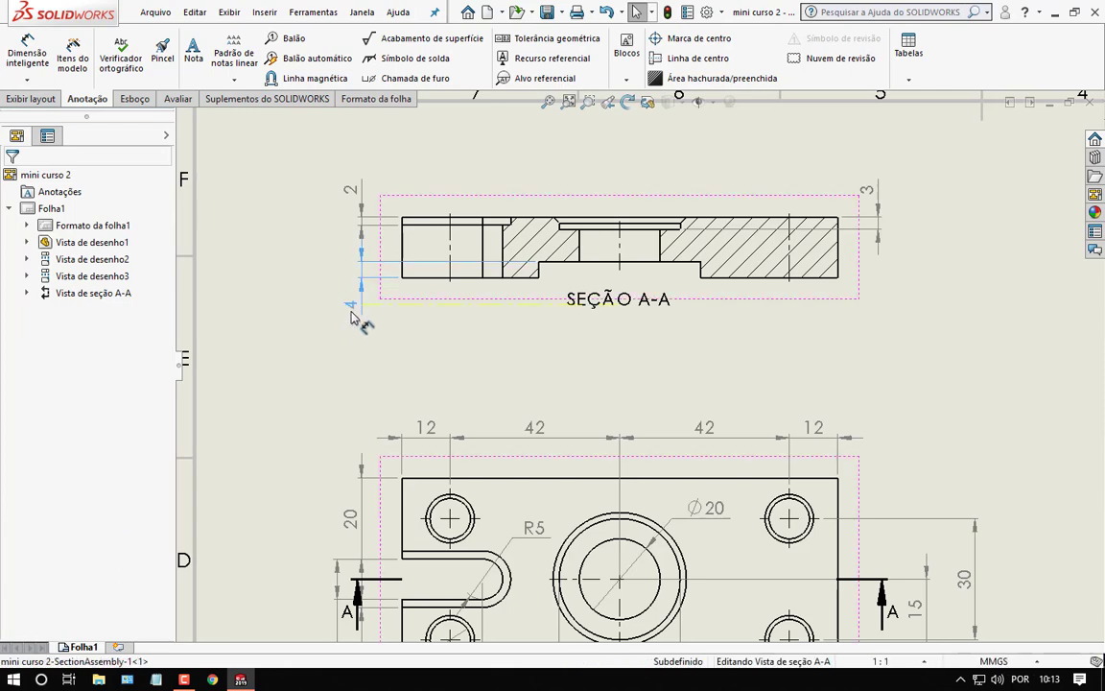
pyautogui.click(437, 364)
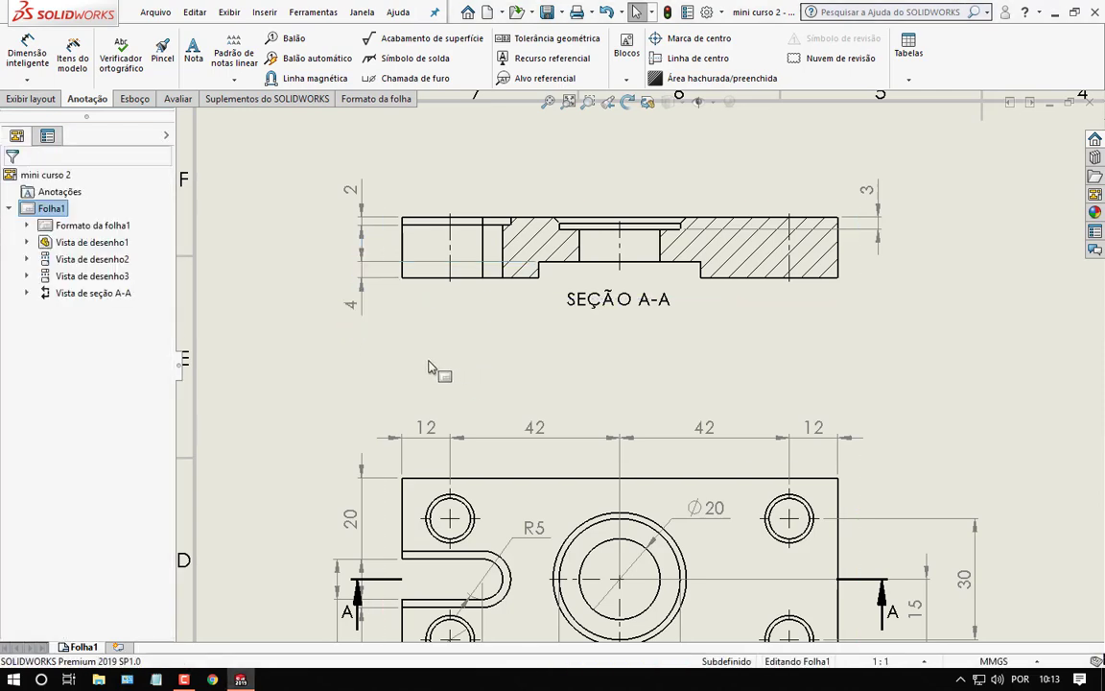
# - Zoom to fit the A3 sheet, then zoom in on the title block to review it
pyautogui.scroll(2, 443, 363)
pyautogui.scroll(2, 831, 347)
pyautogui.scroll(2, 831, 321)
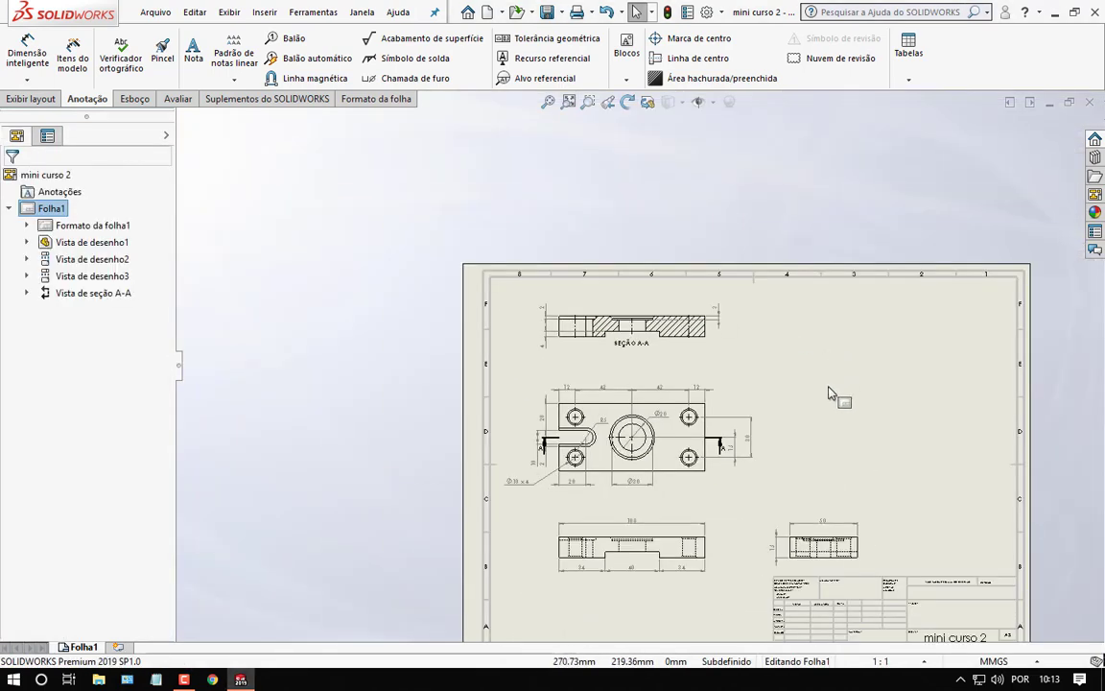
pyautogui.scroll(2, 787, 463)
pyautogui.scroll(-2, 788, 464)
pyautogui.scroll(-1, 617, 487)
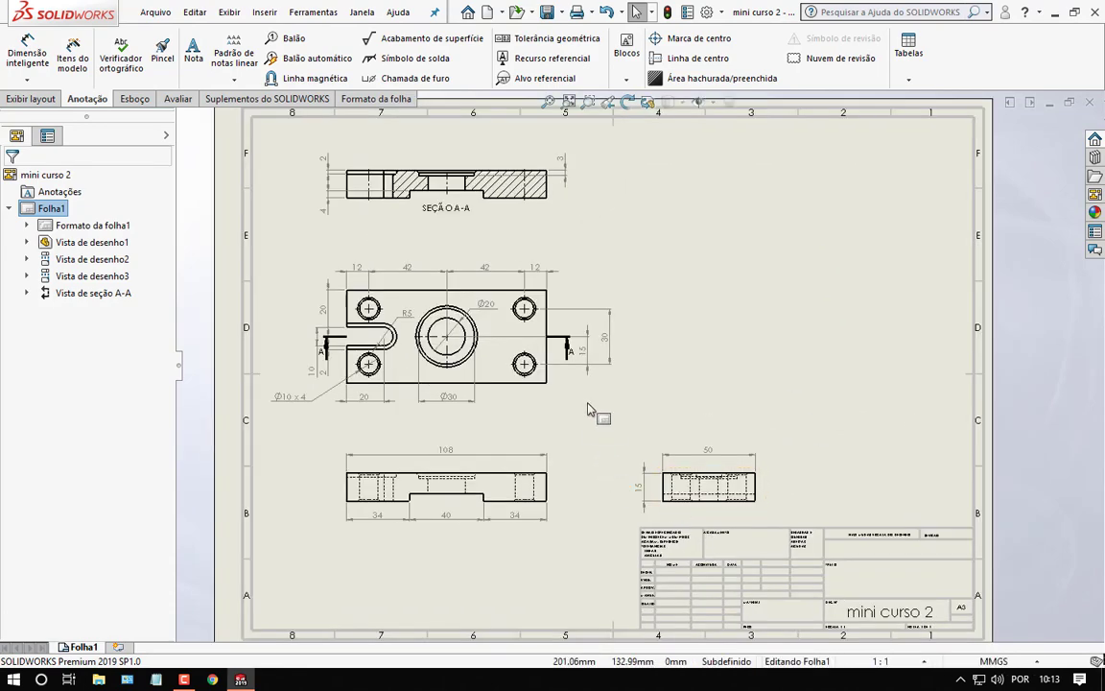
pyautogui.click(548, 101)
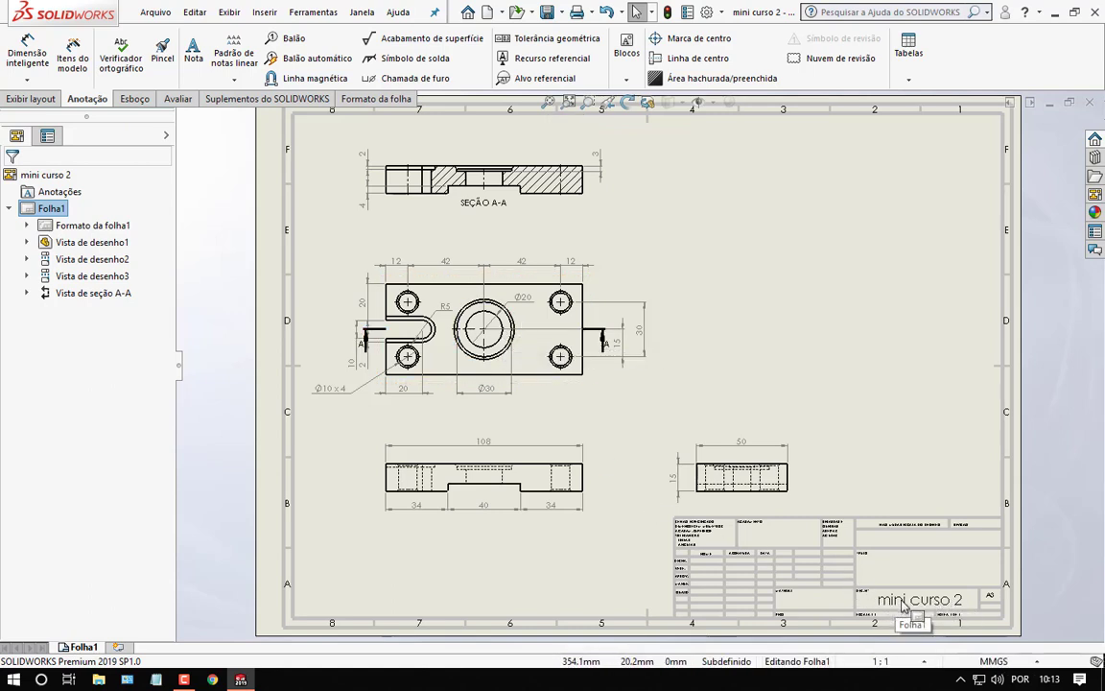
pyautogui.scroll(-1, 906, 604)
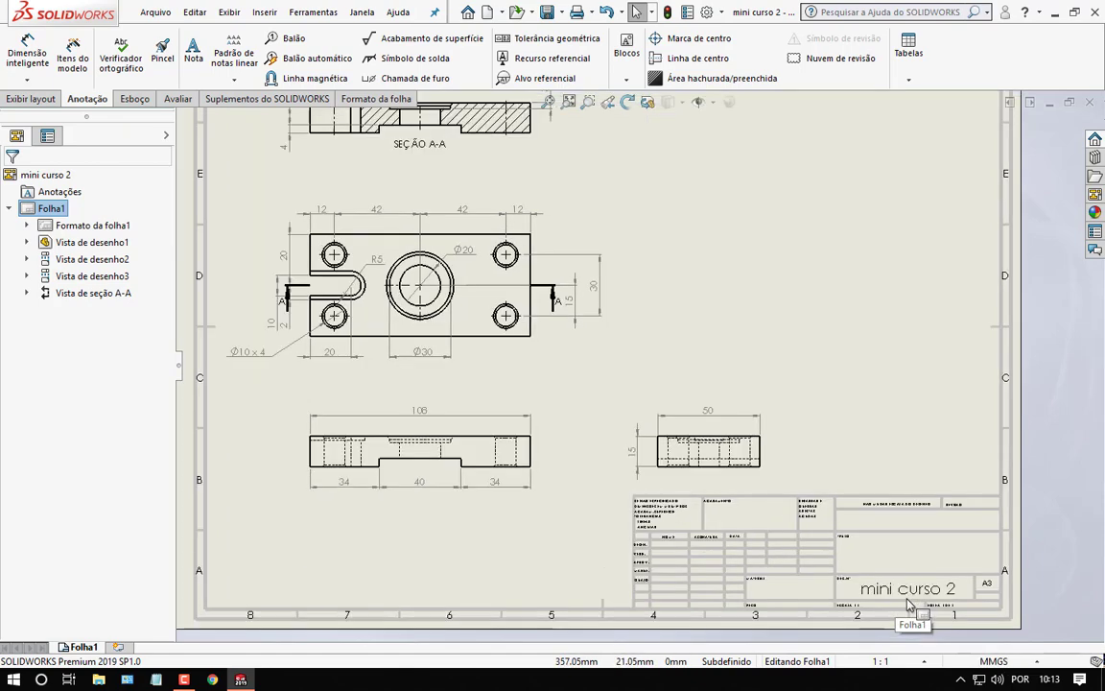
pyautogui.scroll(-2, 841, 549)
pyautogui.scroll(-2, 729, 470)
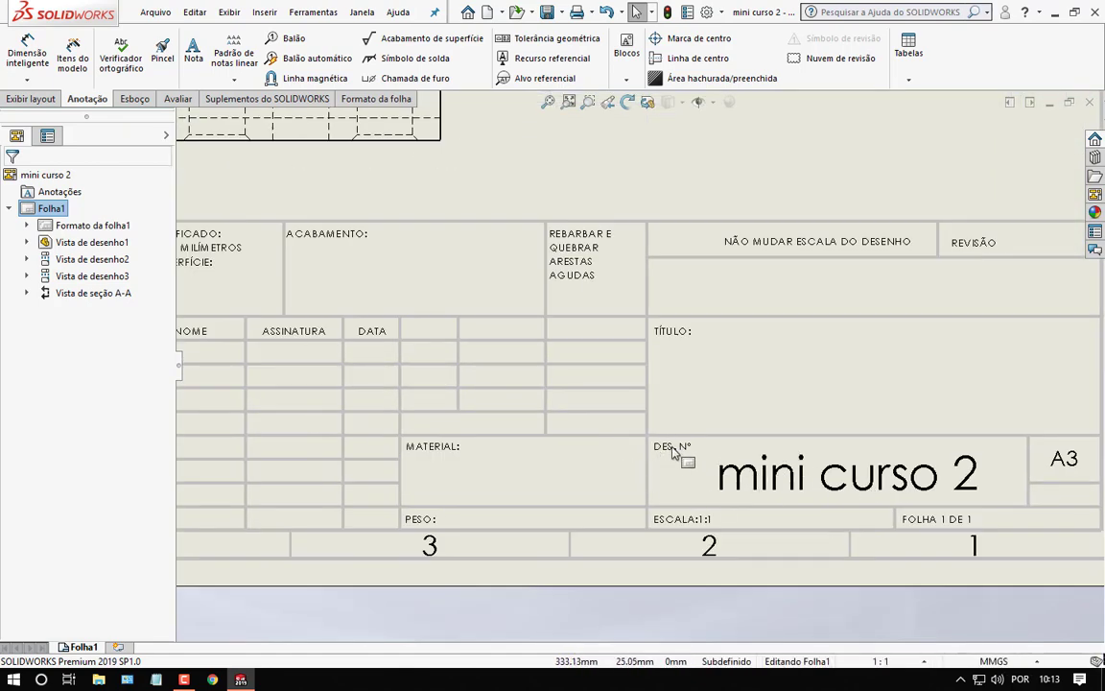
pyautogui.scroll(3, 675, 451)
# - In the sheet format, retitle the title block note from mini curso 2 to 'PEÇA 1'
pyautogui.rightClick(680, 270)
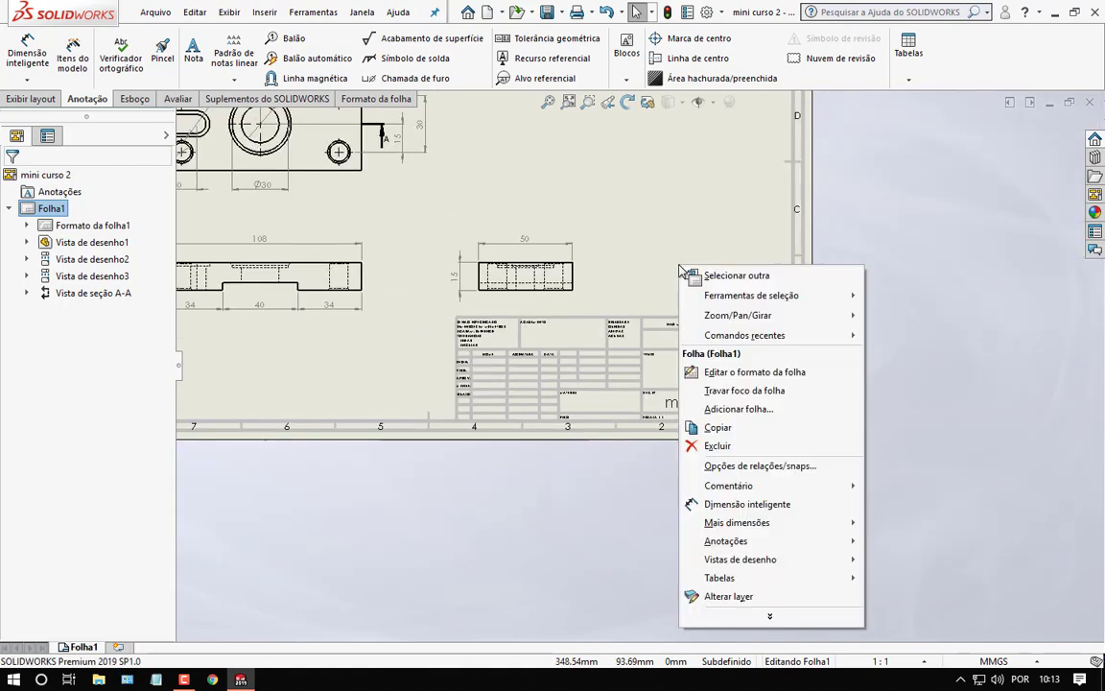
pyautogui.click(728, 371)
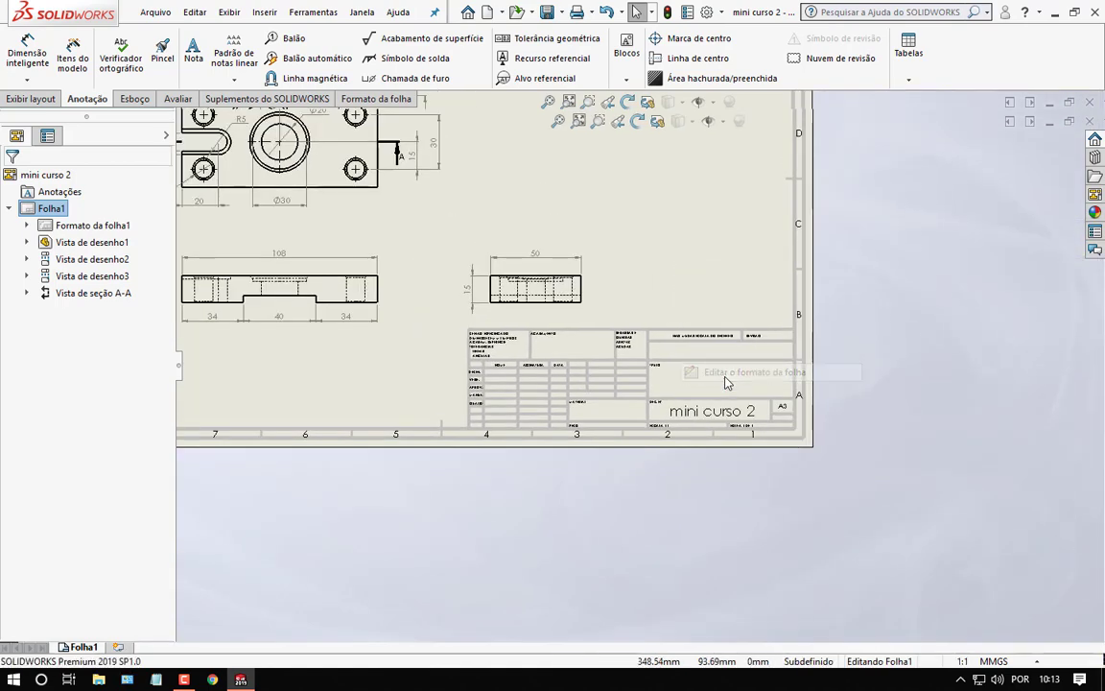
pyautogui.doubleClick(715, 412)
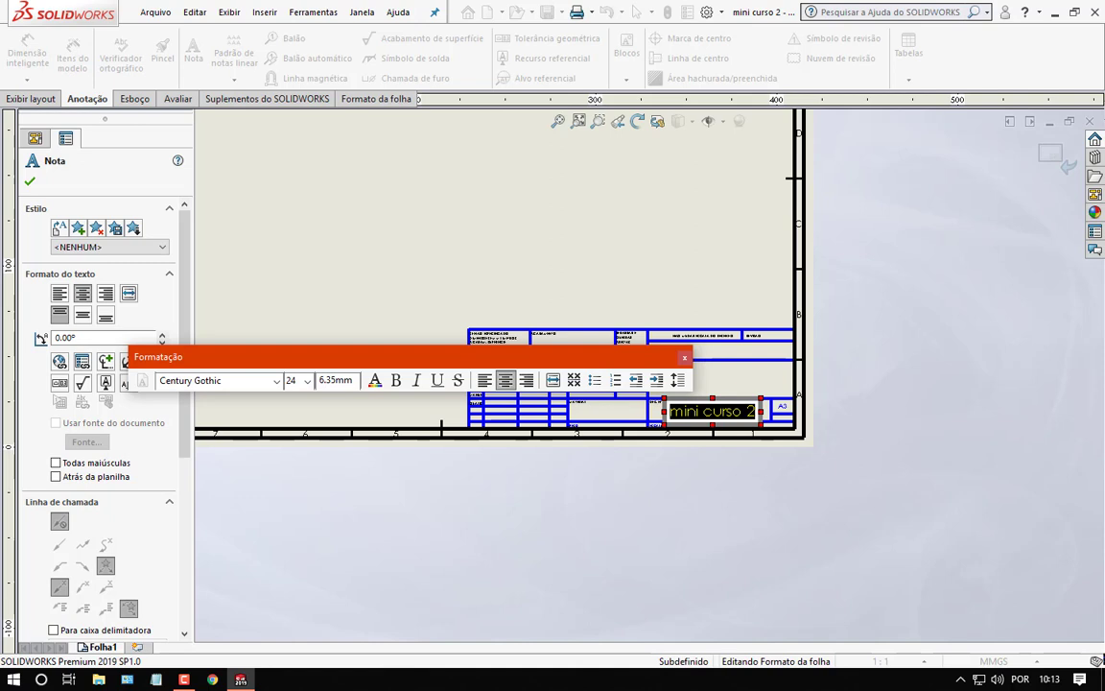
pyautogui.write('PEÇA')
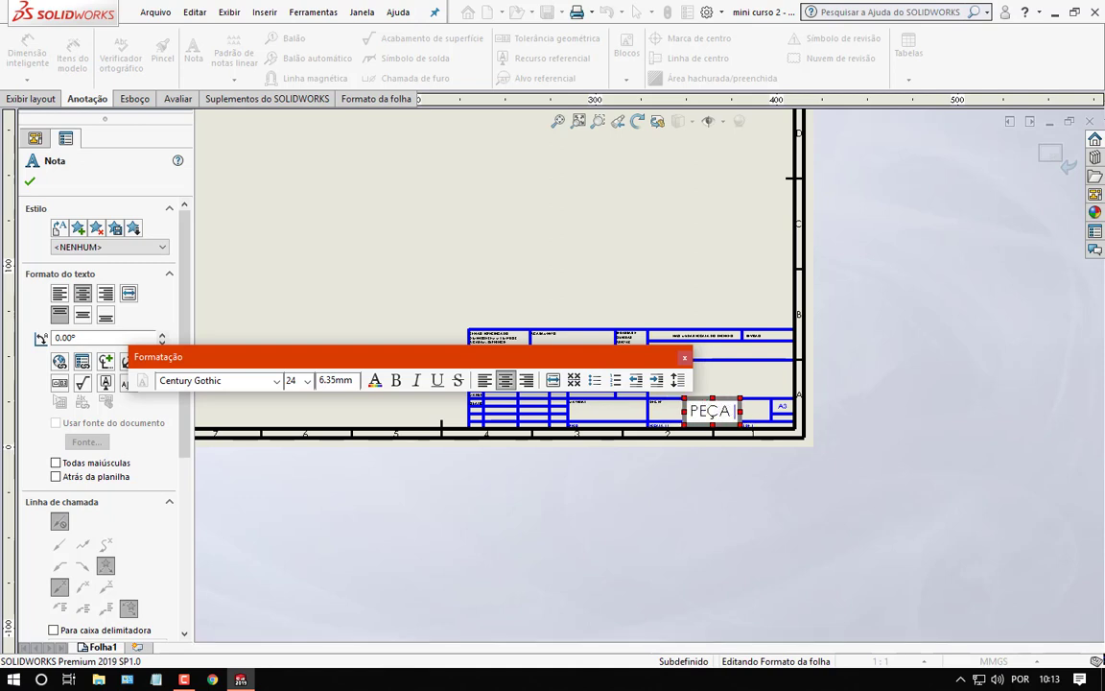
pyautogui.write(' 1')
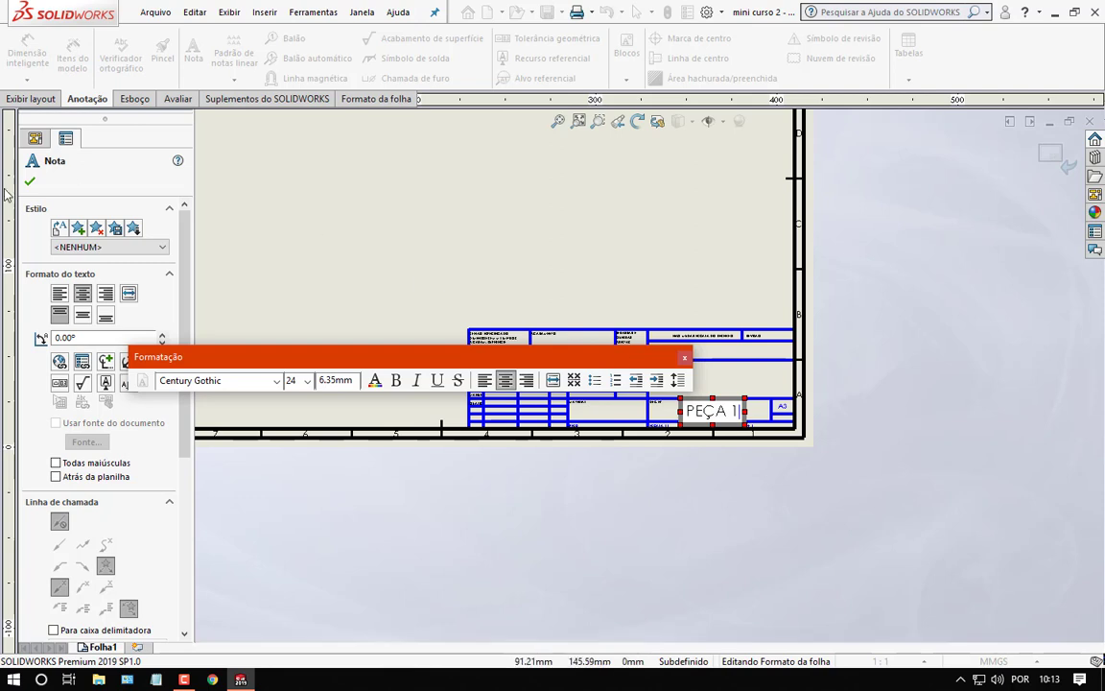
pyautogui.click(30, 181)
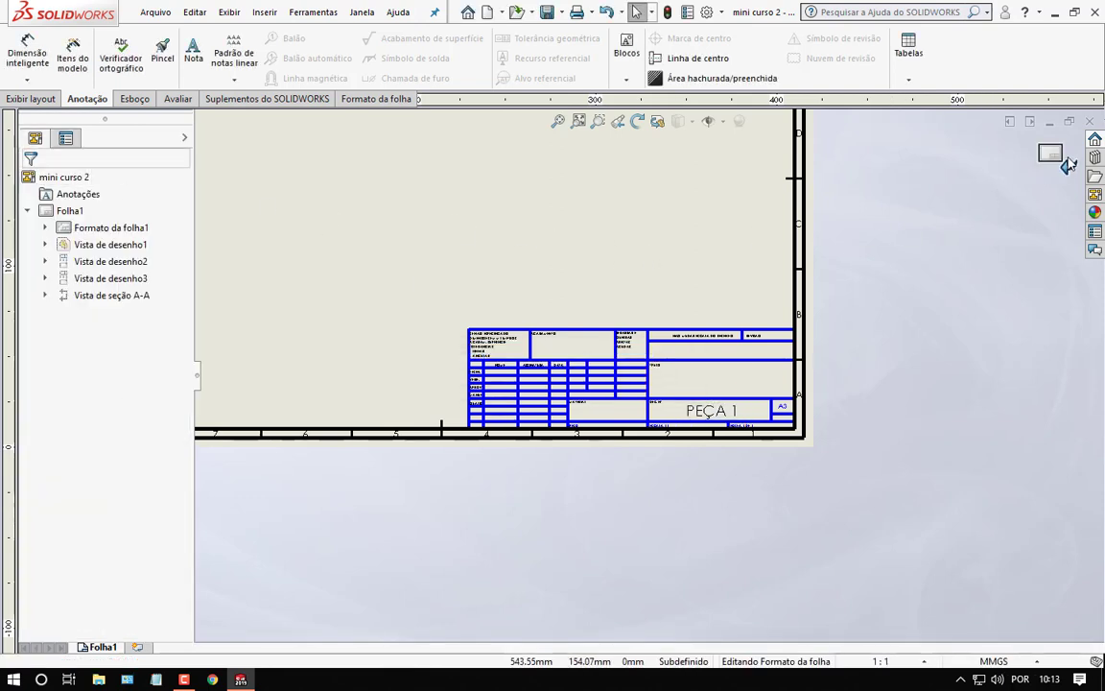
pyautogui.click(1063, 159)
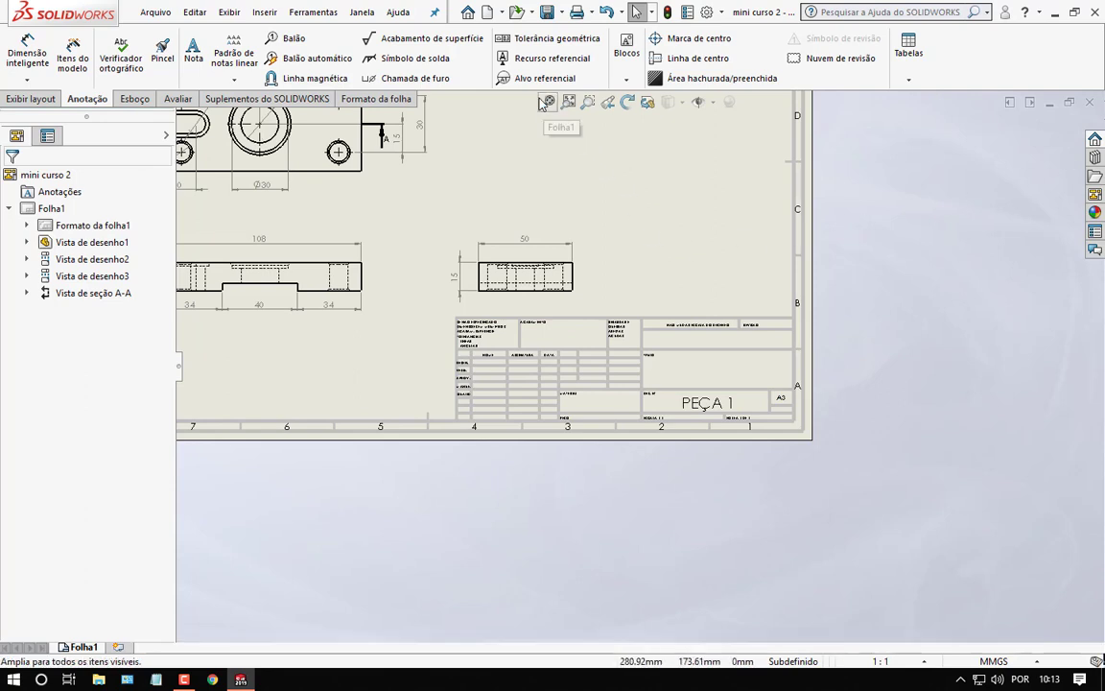
# - Save the drawing as mini curso 2, overwriting the existing drawing file
pyautogui.click(546, 101)
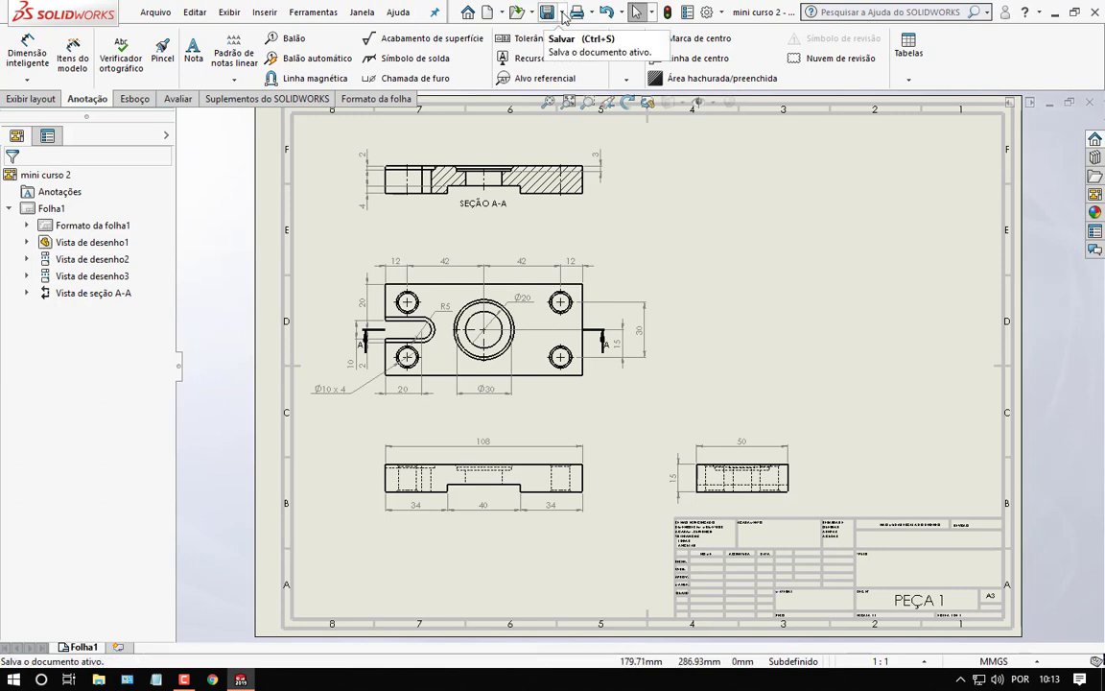
pyautogui.click(562, 12)
pyautogui.click(570, 53)
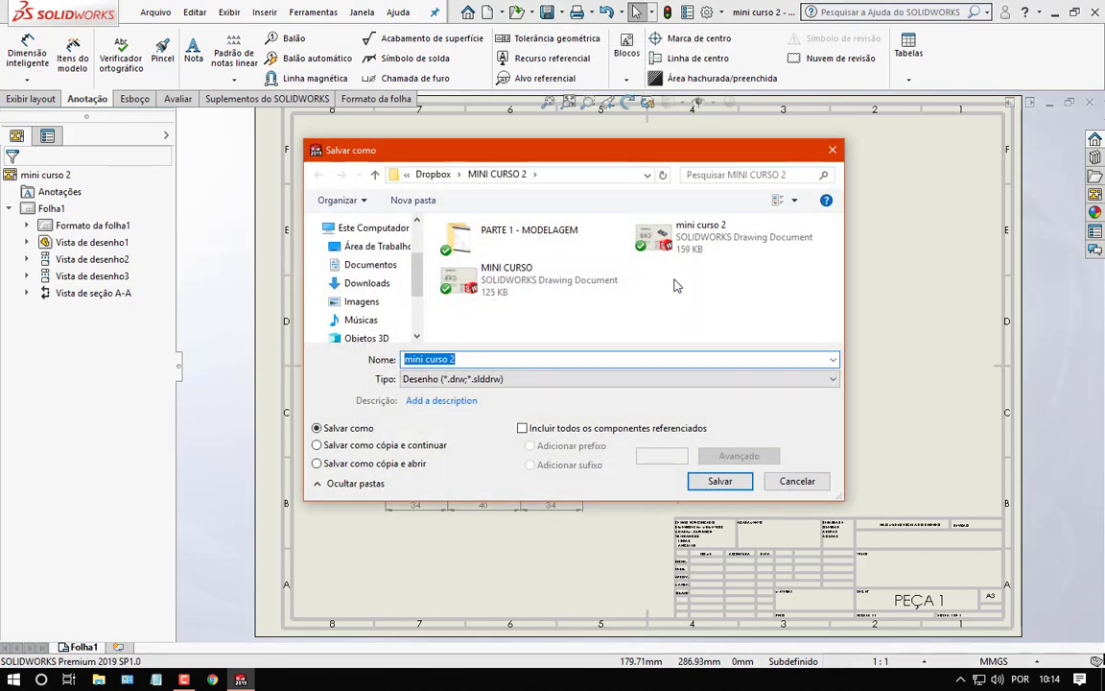
pyautogui.click(686, 254)
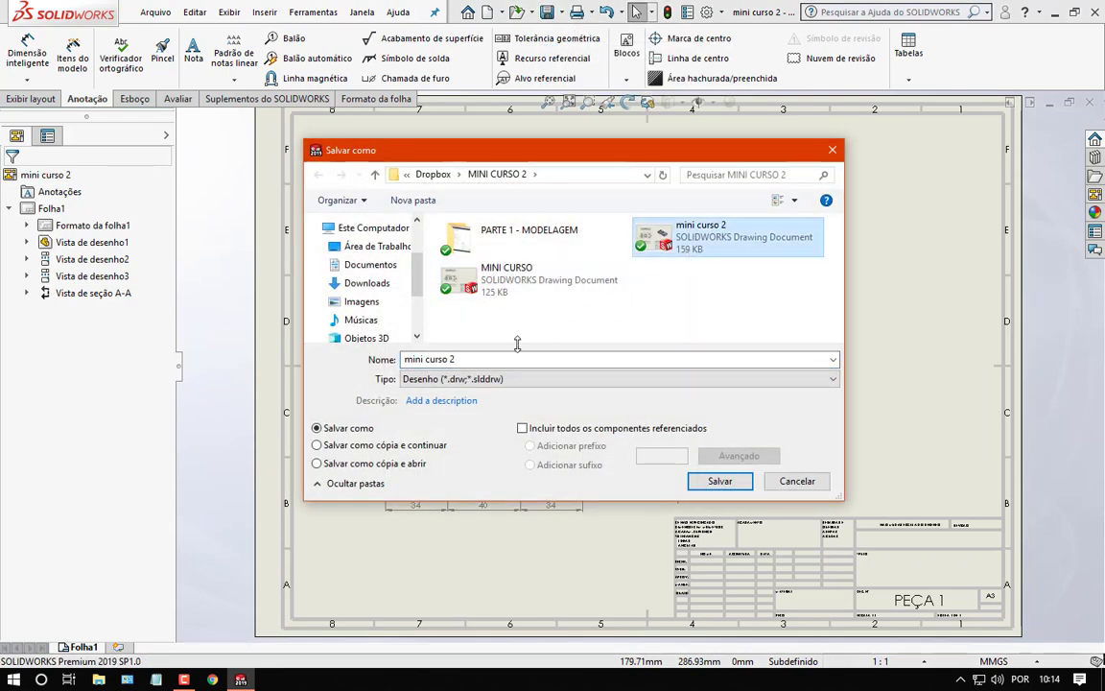
pyautogui.moveTo(632, 165); pyautogui.dragTo(632, 156)
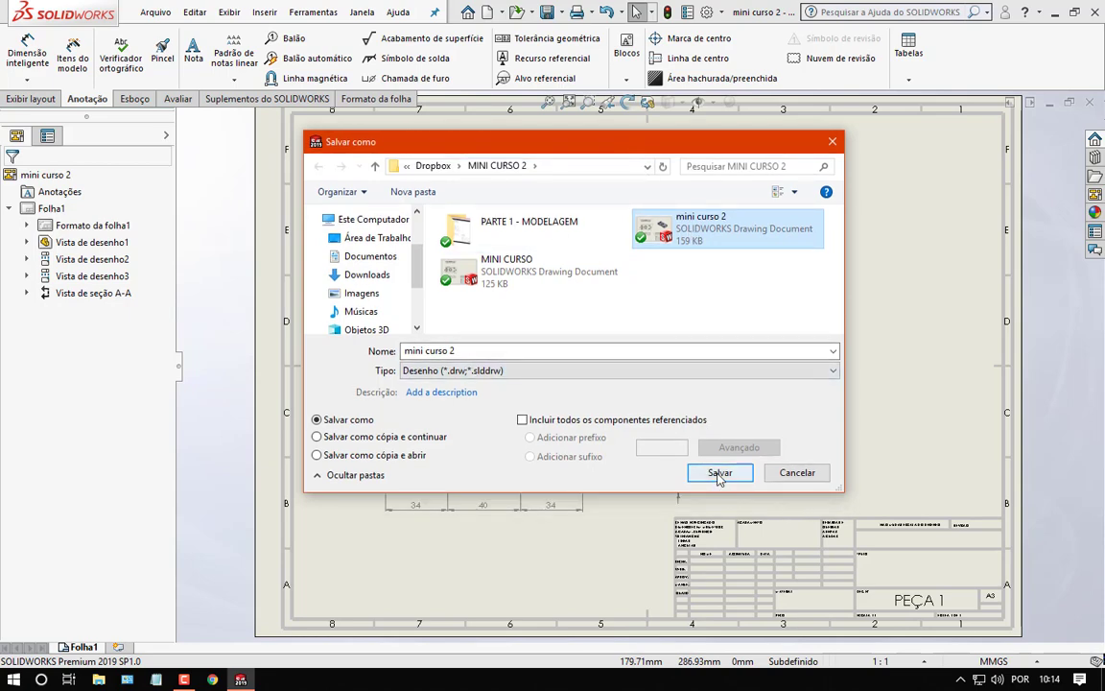
pyautogui.click(718, 474)
pyautogui.click(589, 342)
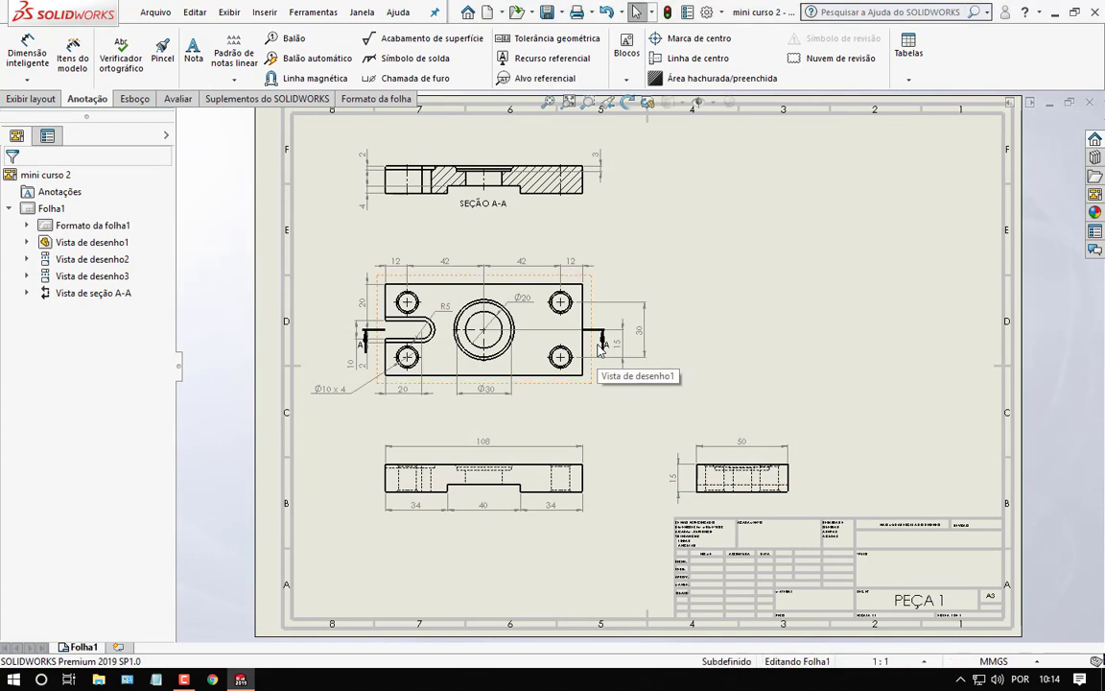
# - Save a PDF copy named mini curso 2, replacing the earlier PDF
pyautogui.click(563, 14)
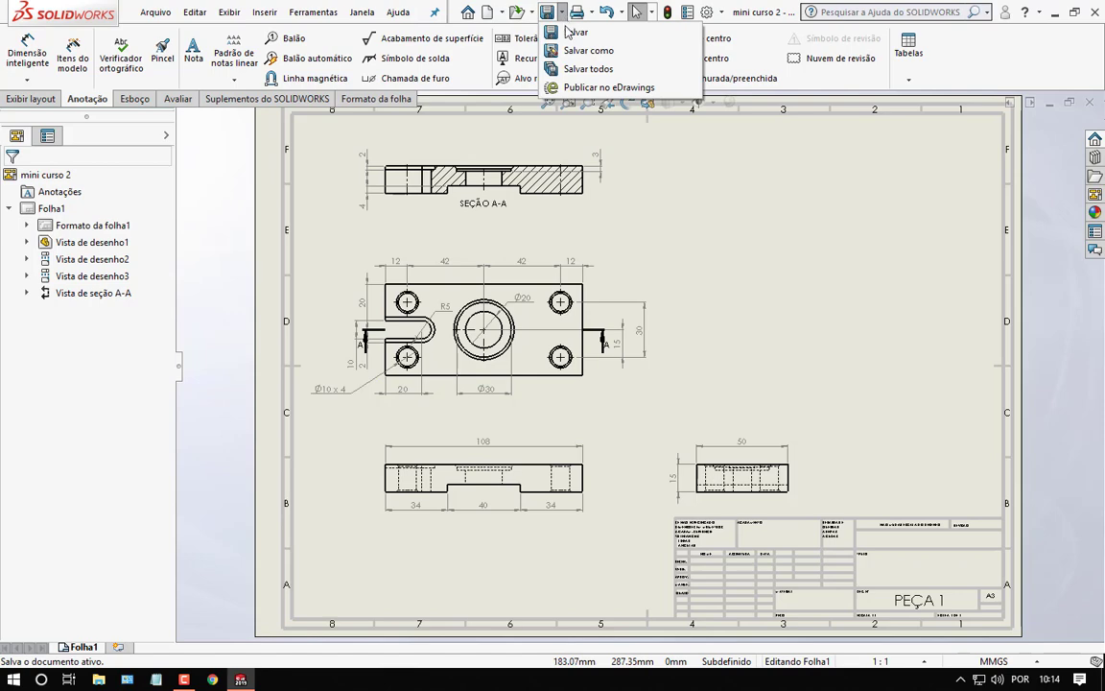
pyautogui.click(580, 50)
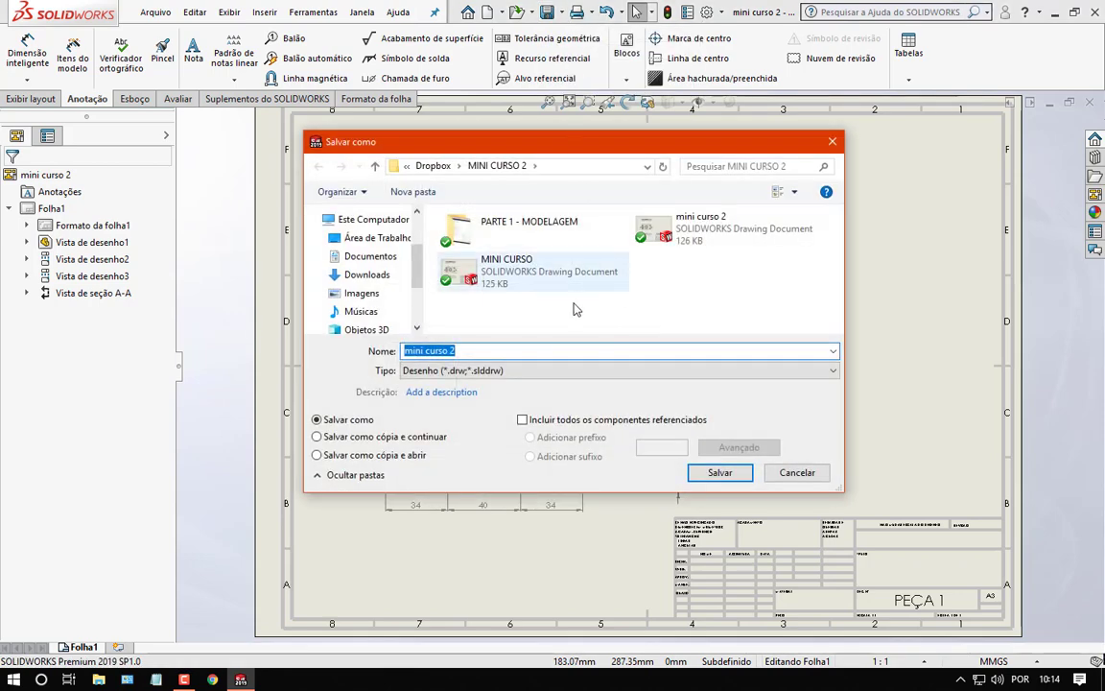
pyautogui.click(573, 370)
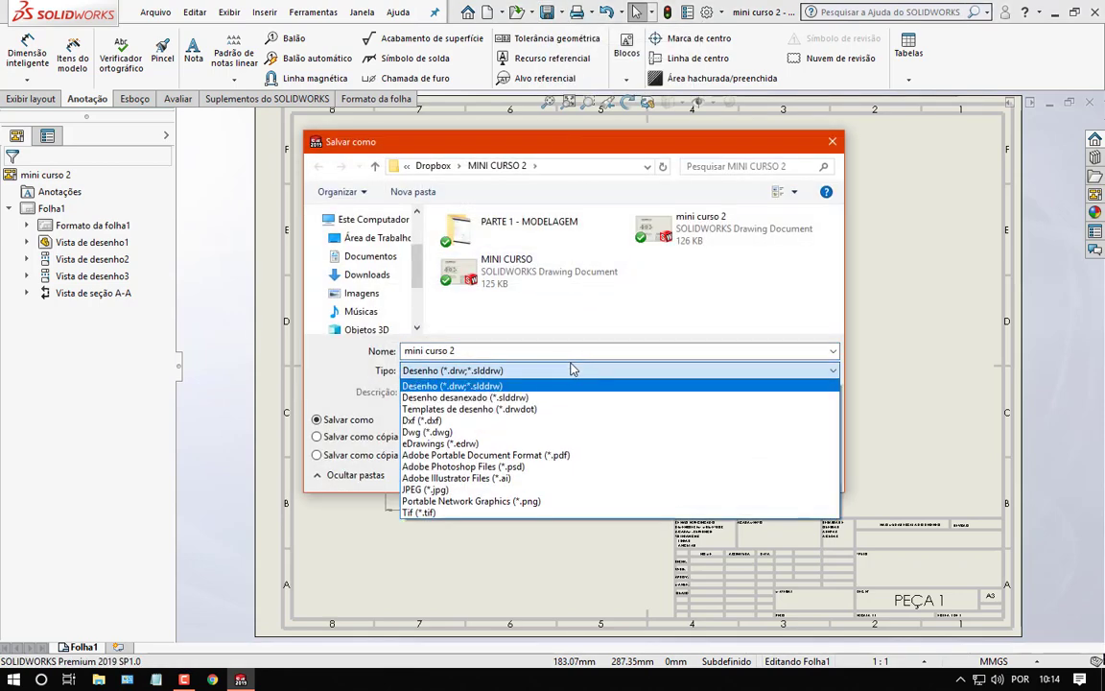
pyautogui.click(573, 455)
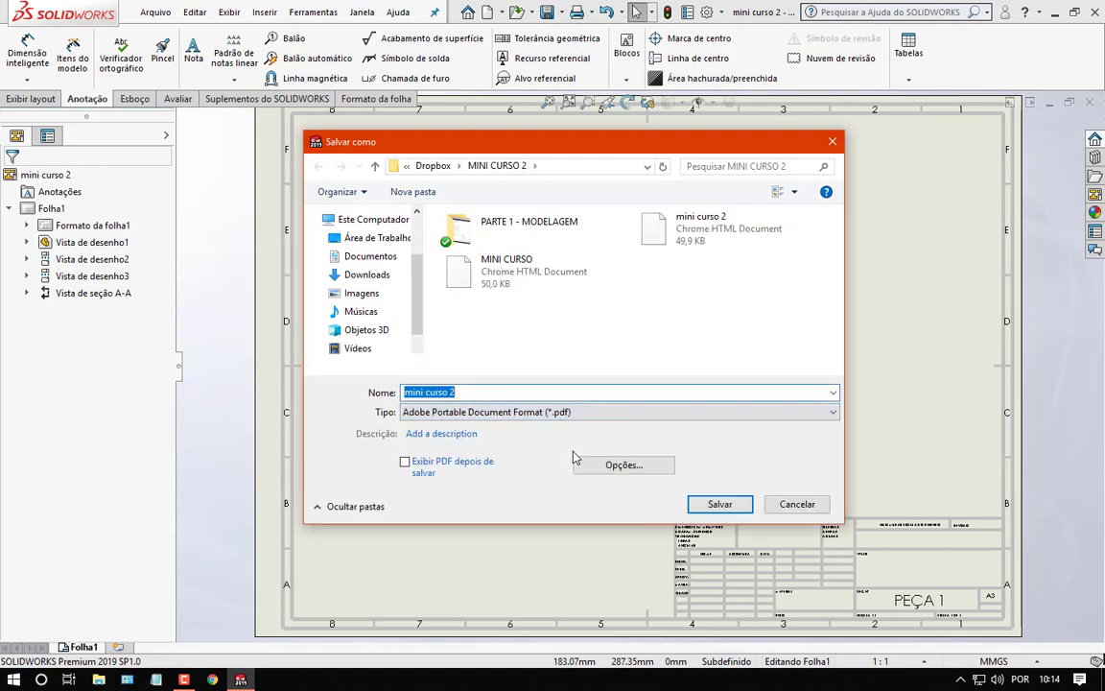
pyautogui.click(729, 228)
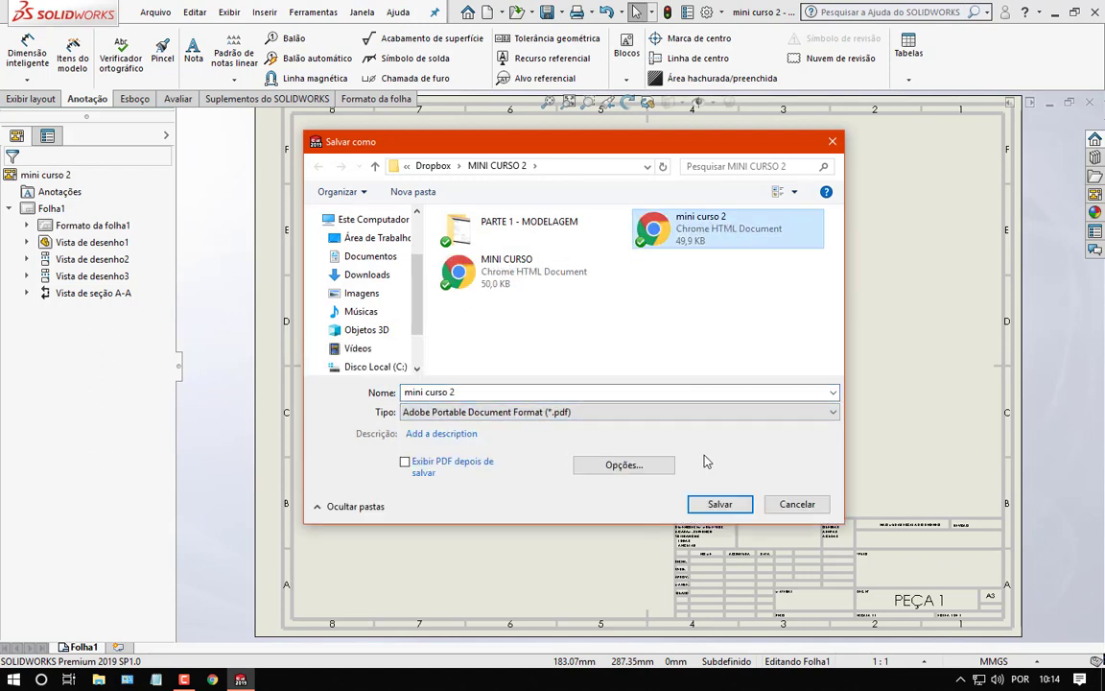
pyautogui.click(713, 506)
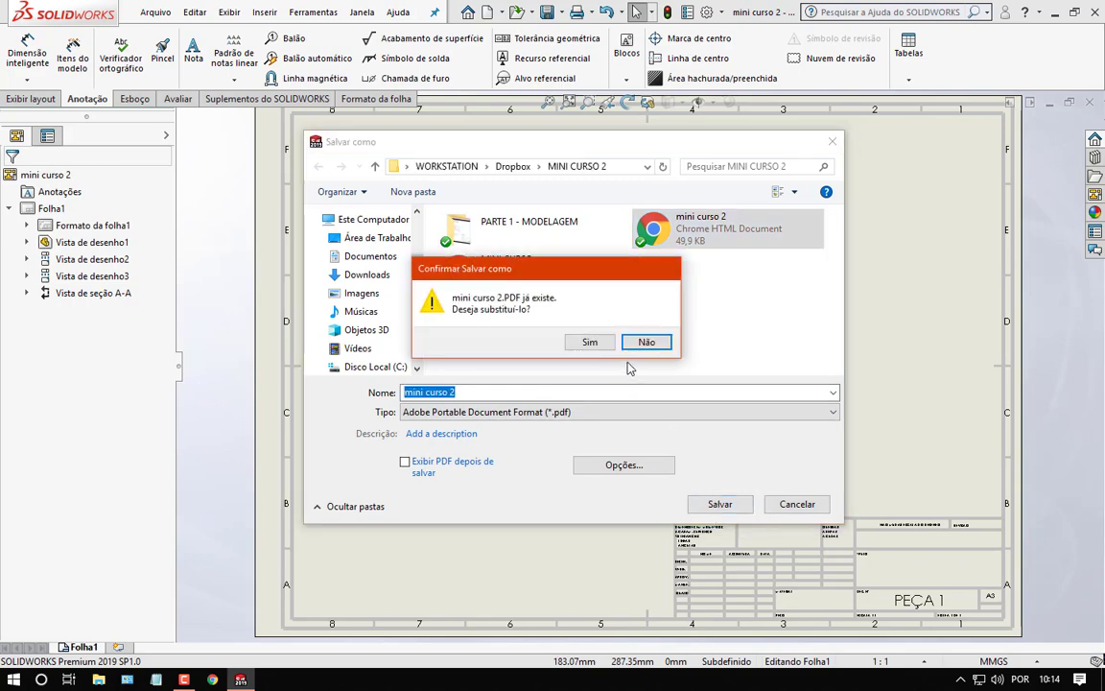
pyautogui.click(590, 343)
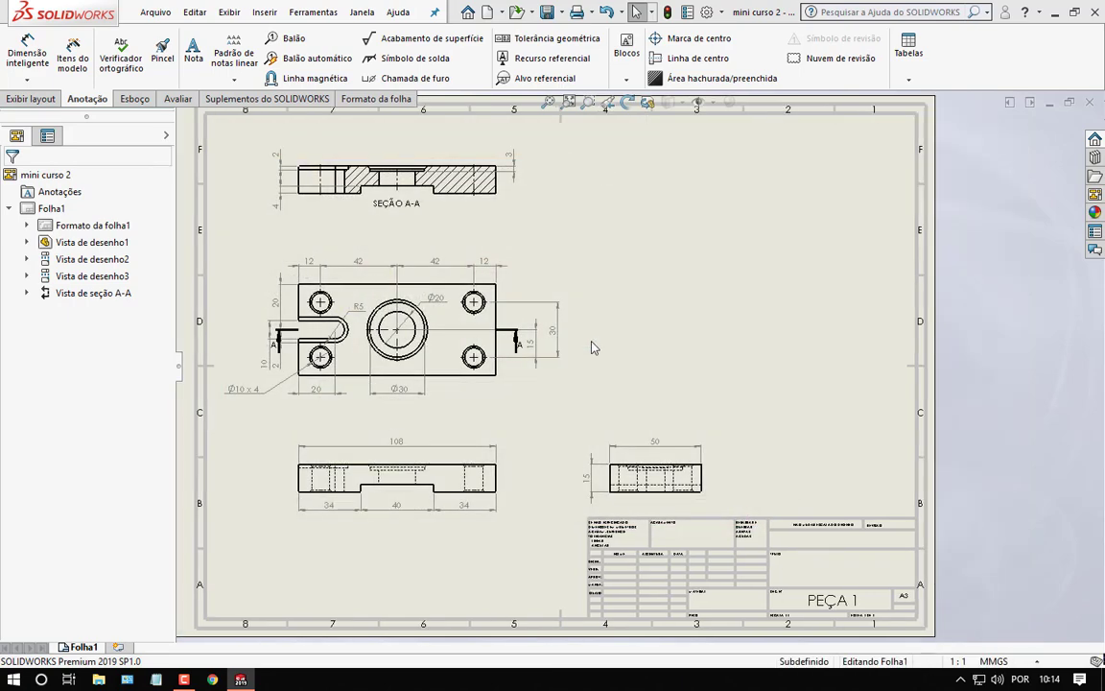